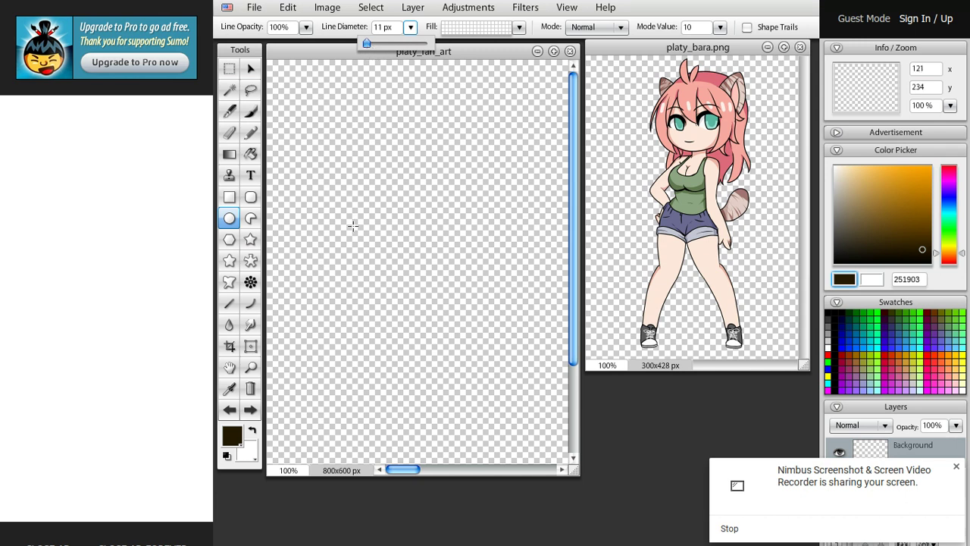
- Draw a circle outline with an 11 px line for the head at the canvas's upper left, and make the drawing window taller
drag(380, 155, 485, 258)
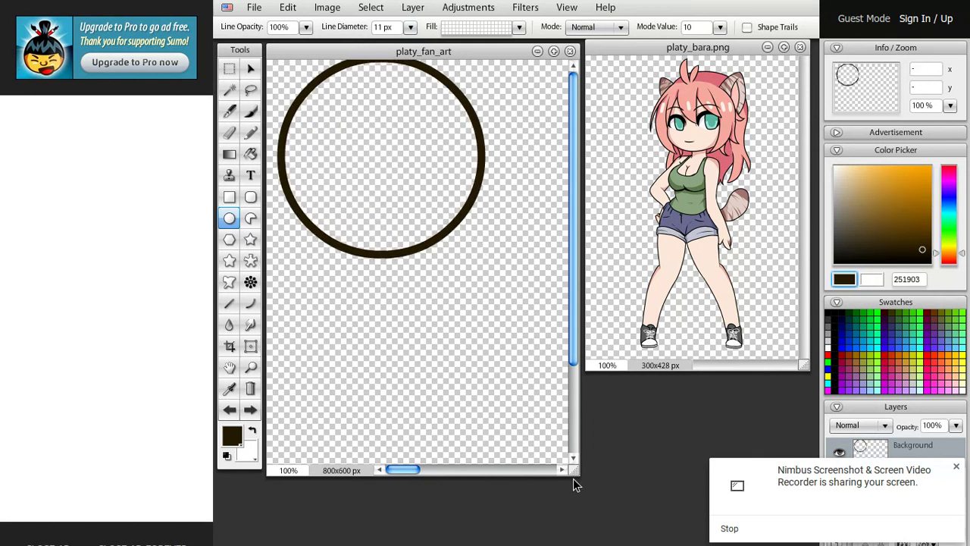
drag(574, 475, 567, 539)
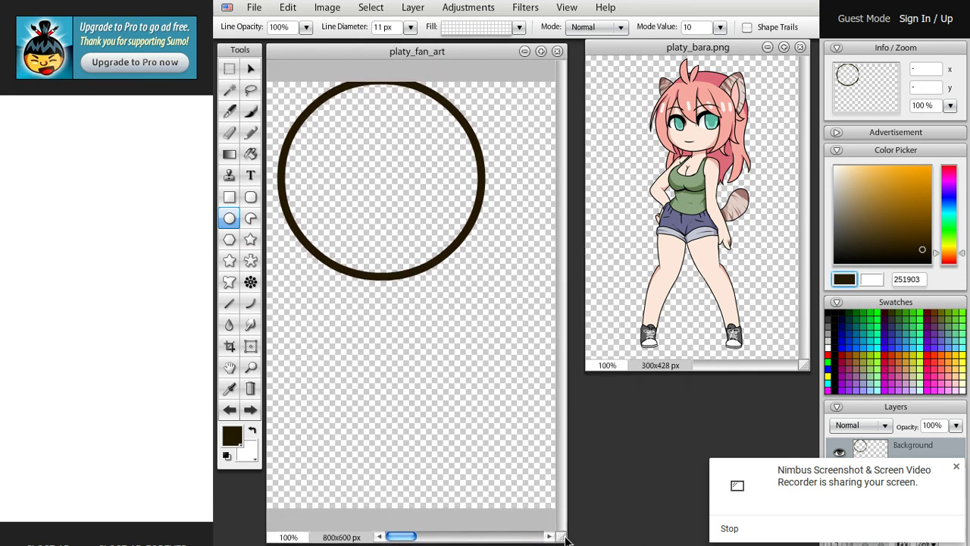
- Set the Curve tool's diameter to 11 px and try a short neck line below the circle
click(250, 309)
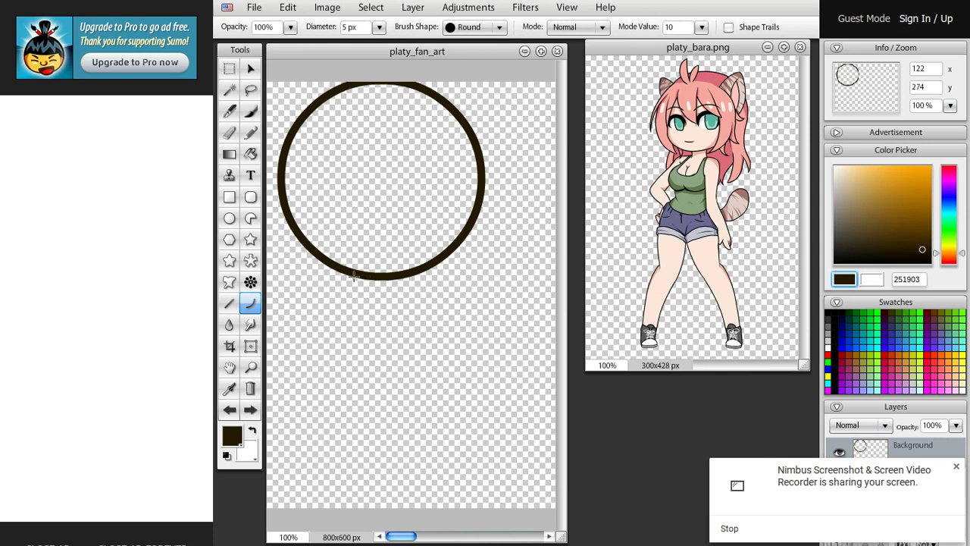
drag(354, 278, 345, 317)
key(Escape)
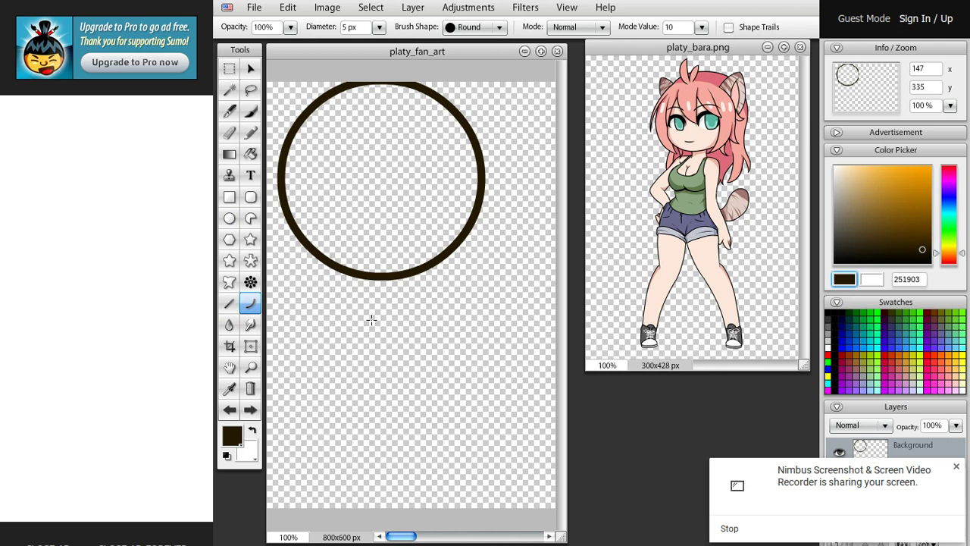
click(349, 29)
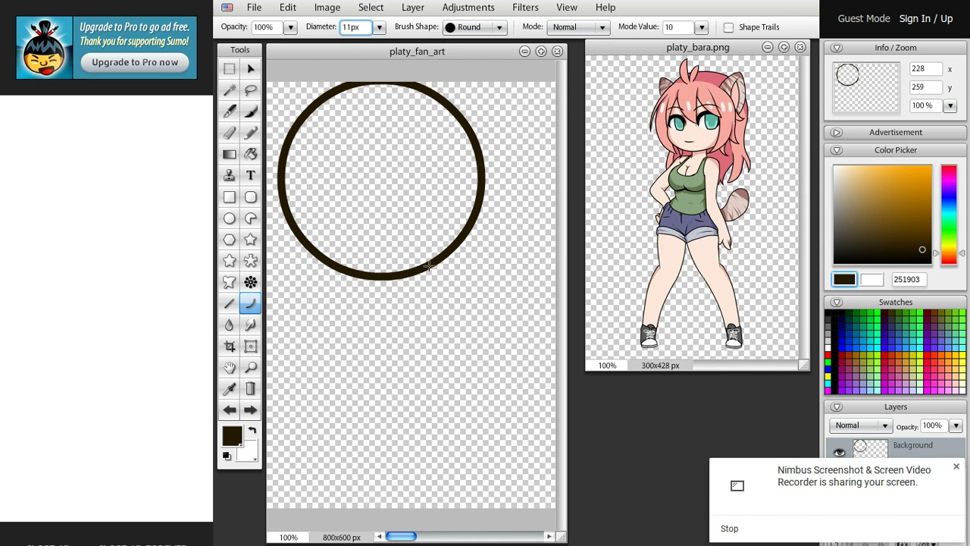
mouse_move(429, 265)
mouse_down()
mouse_move(433, 336)
mouse_move(425, 302)
mouse_move(418, 329)
mouse_move(406, 304)
mouse_move(357, 287)
mouse_up()
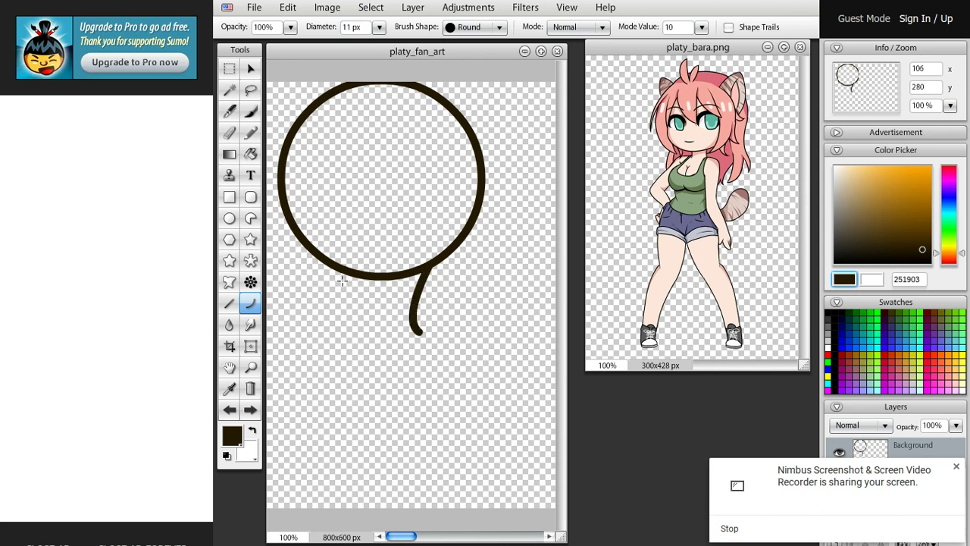
key(ctrl+z)
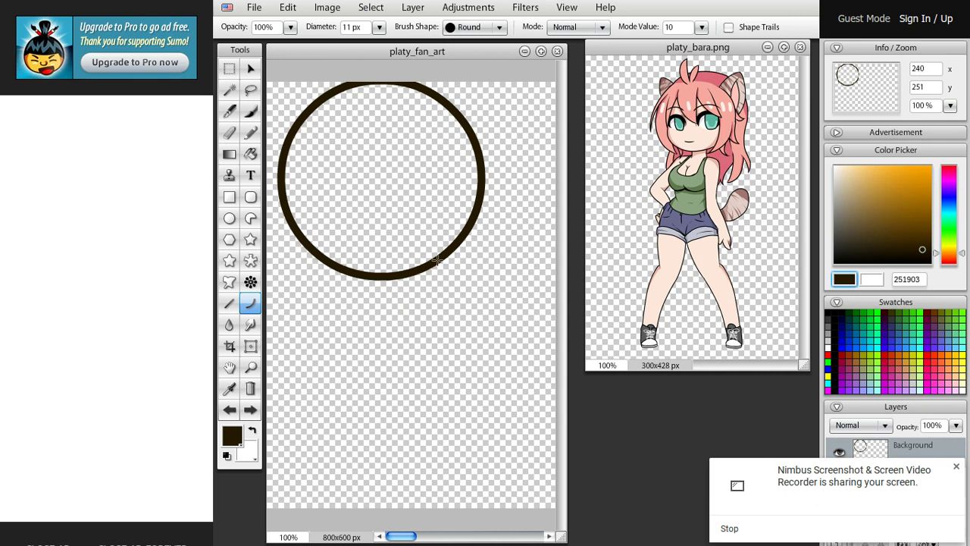
- Draw curved neck-and-shoulder lines on both sides beneath the circle and an arm curve down from the right shoulder
drag(443, 258, 493, 339)
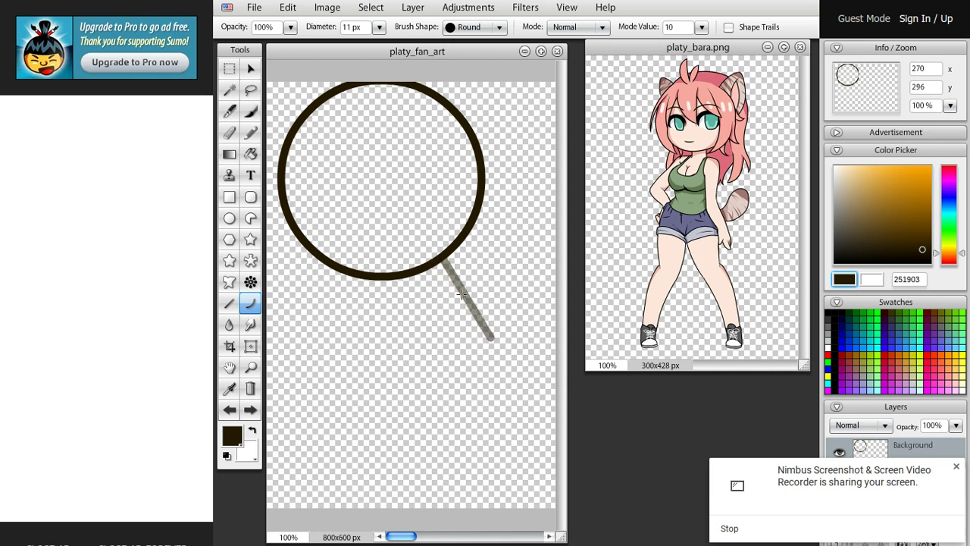
mouse_move(461, 293)
mouse_down()
mouse_move(351, 342)
mouse_move(395, 324)
mouse_up()
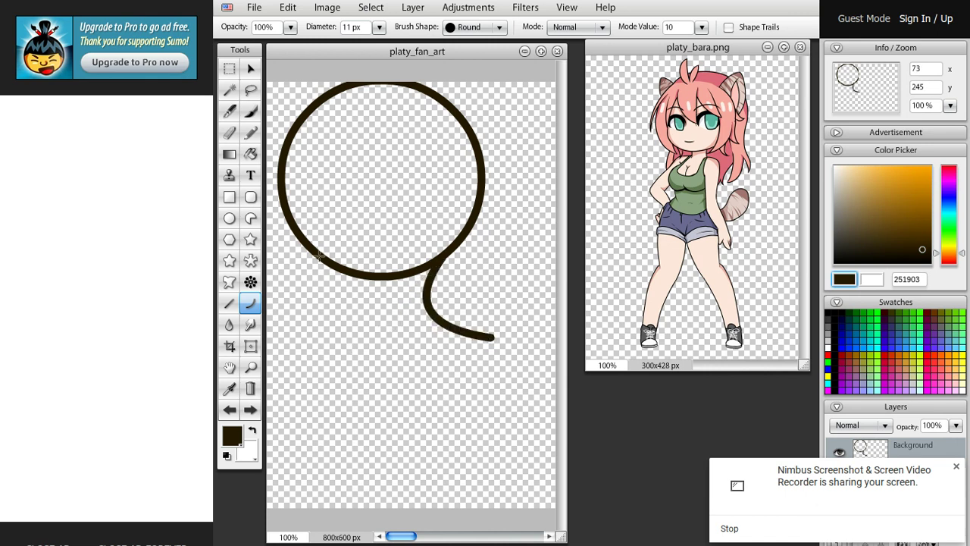
drag(319, 257, 250, 374)
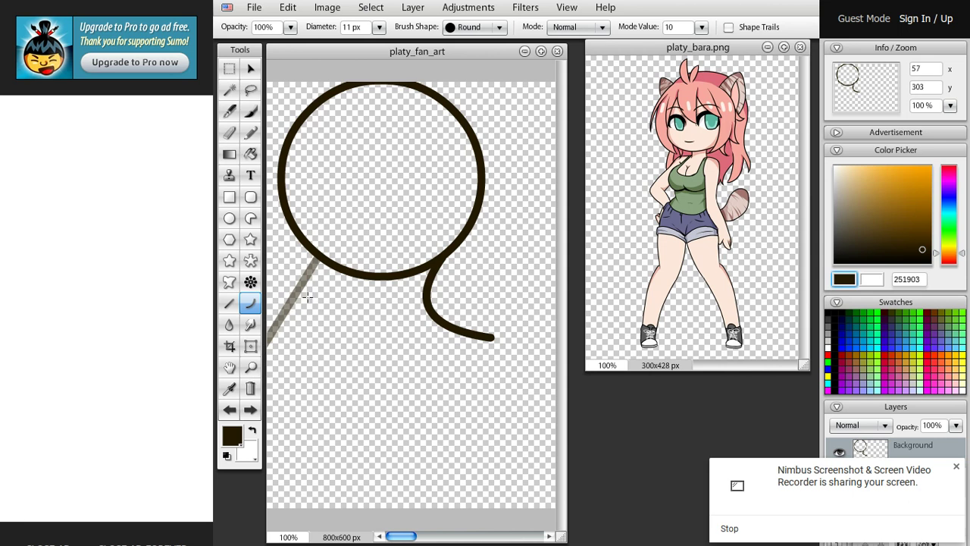
drag(307, 298, 376, 311)
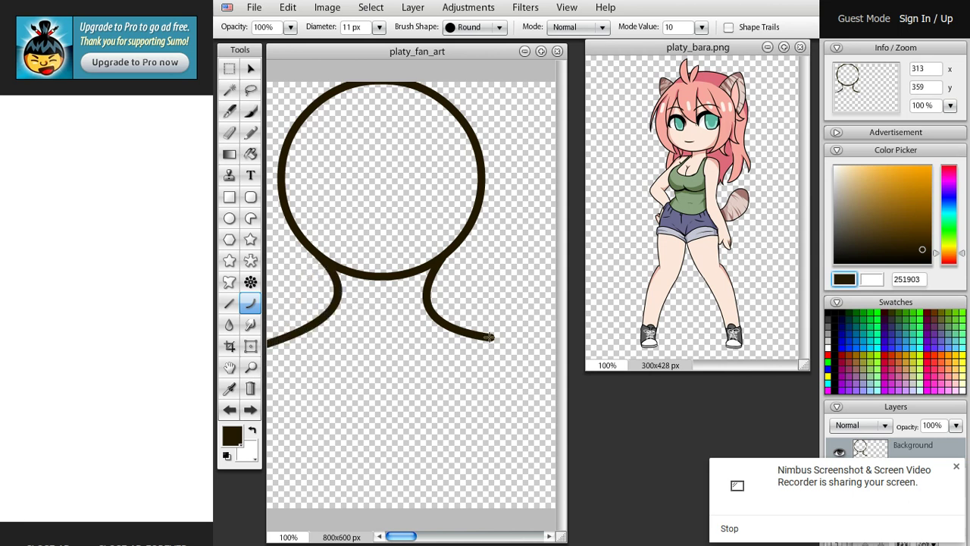
mouse_move(491, 335)
mouse_down()
mouse_move(488, 451)
mouse_move(506, 531)
mouse_up()
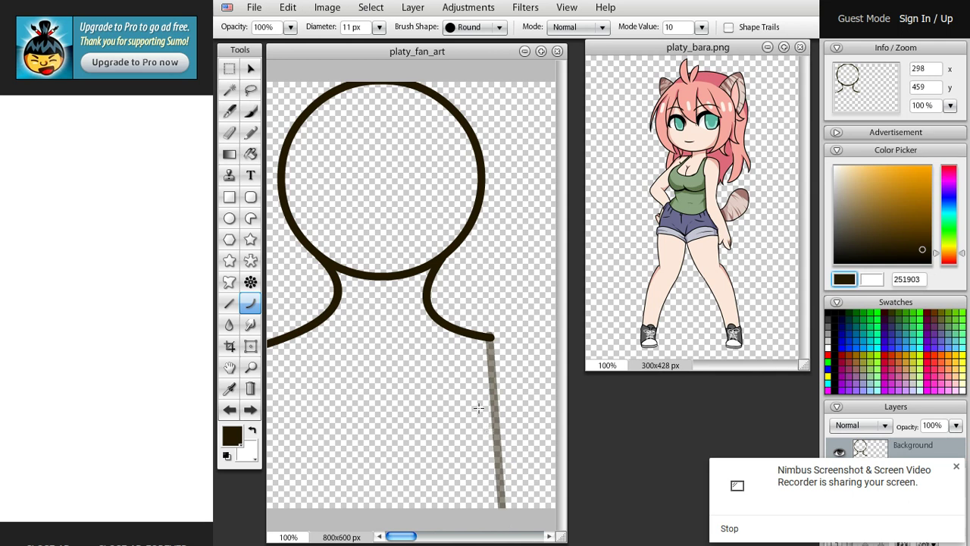
mouse_move(479, 410)
mouse_down()
mouse_move(538, 378)
mouse_move(522, 364)
mouse_move(514, 320)
mouse_move(529, 320)
mouse_move(547, 361)
mouse_up()
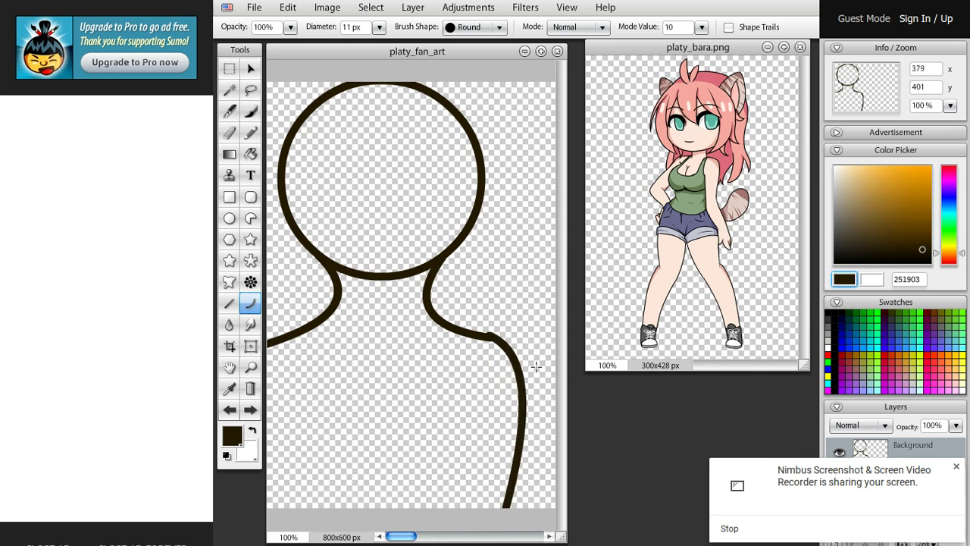
- Undo the arm, shoulder and neck curves and the head circle until the canvas is empty
key(ctrl+z)
key(ctrl+z)
key(ctrl+z)
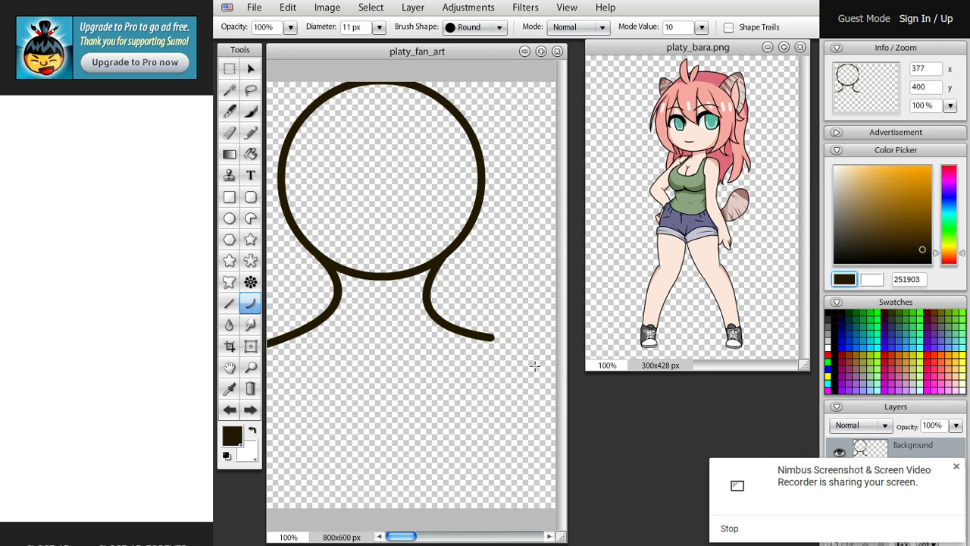
key(ctrl+z)
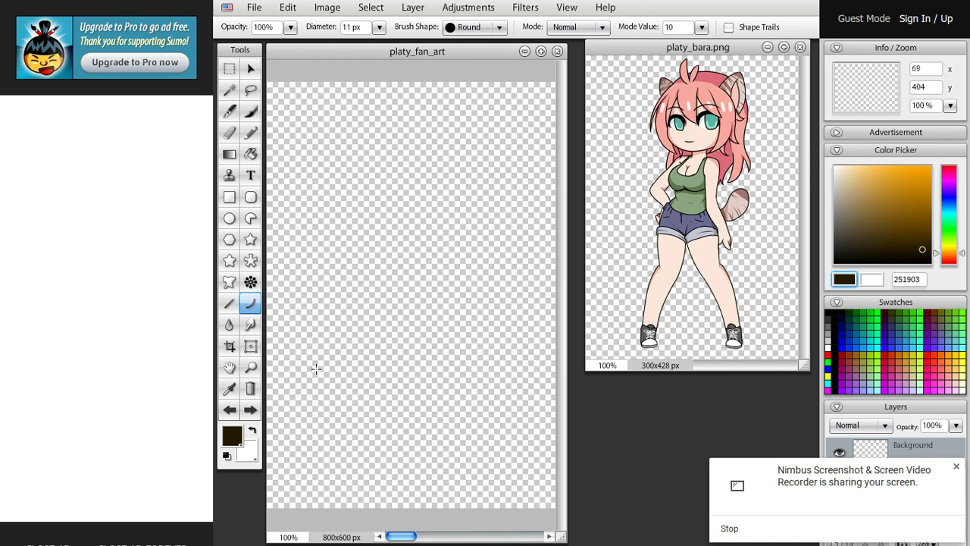
- Widen the platy_fan_art window and try a very large circle outline across the canvas
click(229, 217)
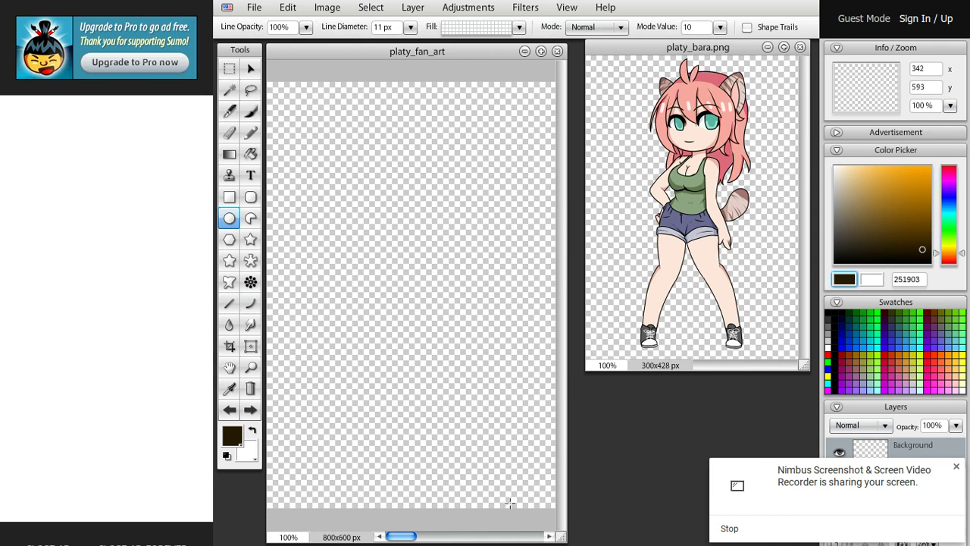
drag(561, 536, 669, 537)
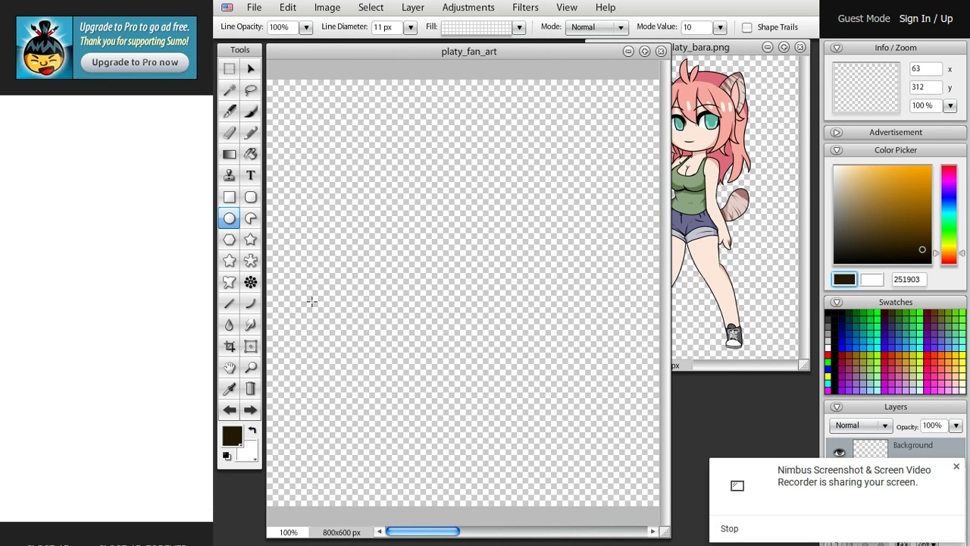
drag(385, 299, 637, 543)
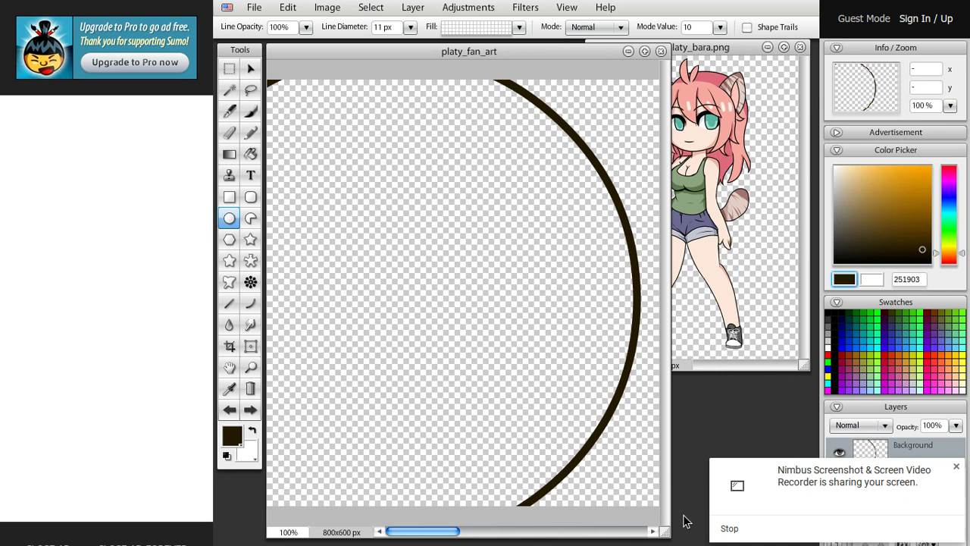
key(ctrl+z)
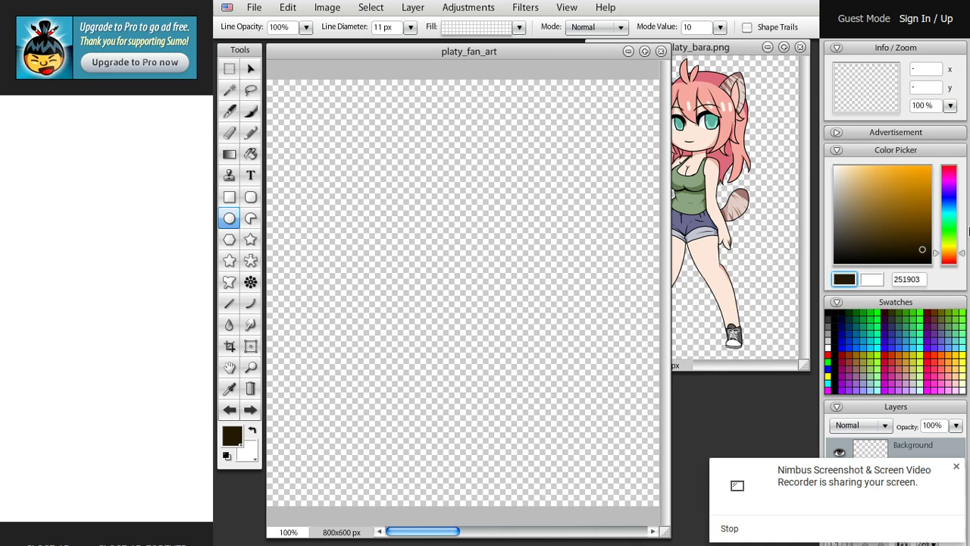
- Set the drawing colour to black (000000) and draw a large, slightly wide ellipse outline for the head across the lower canvas
drag(897, 238, 798, 272)
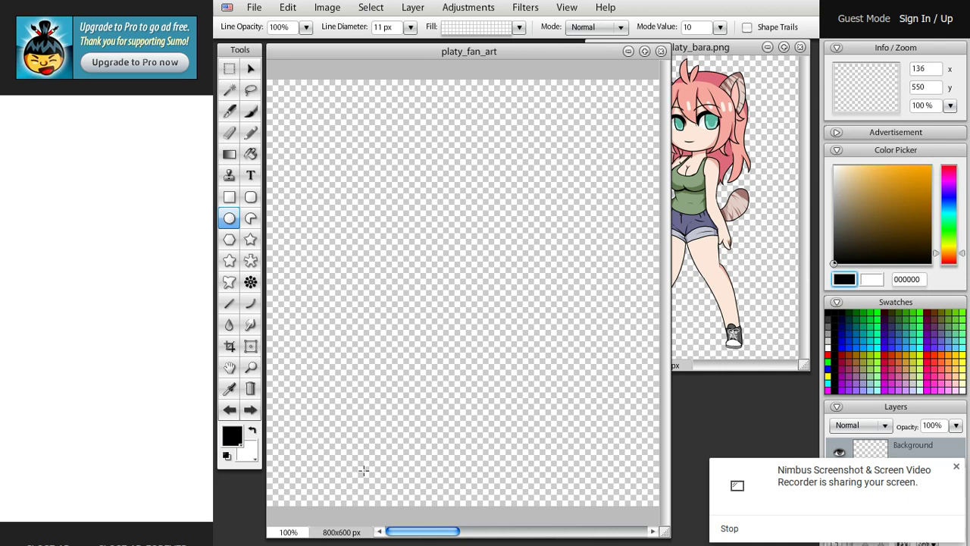
drag(428, 455, 639, 540)
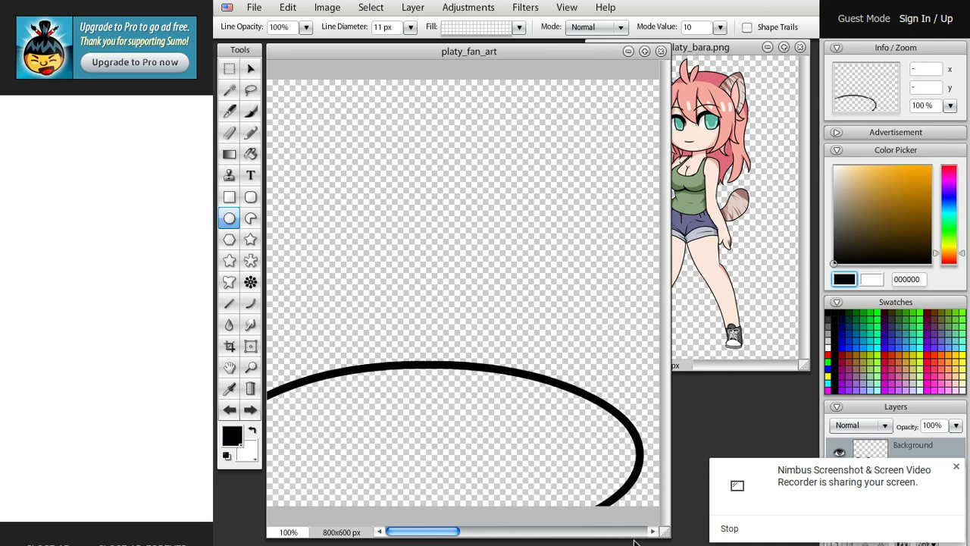
key(ctrl+z)
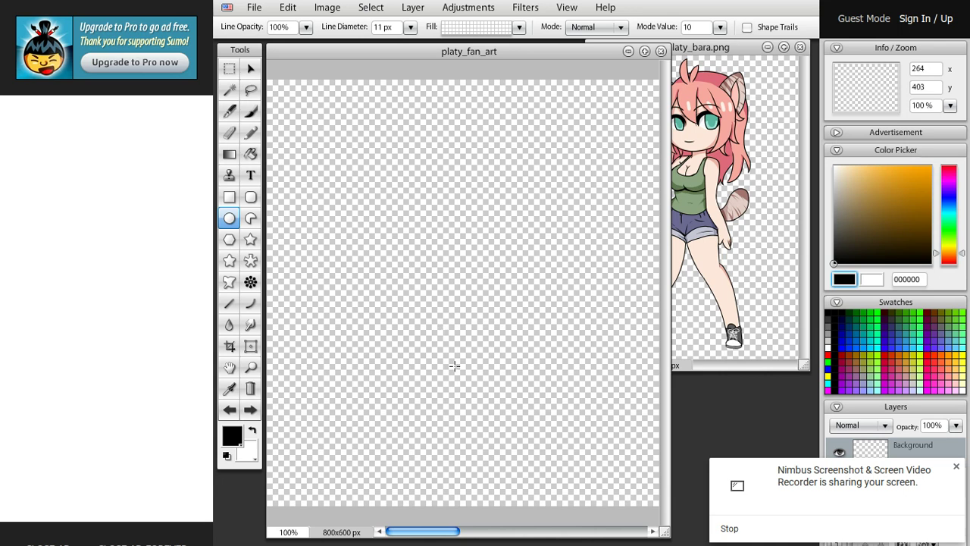
drag(455, 367, 659, 545)
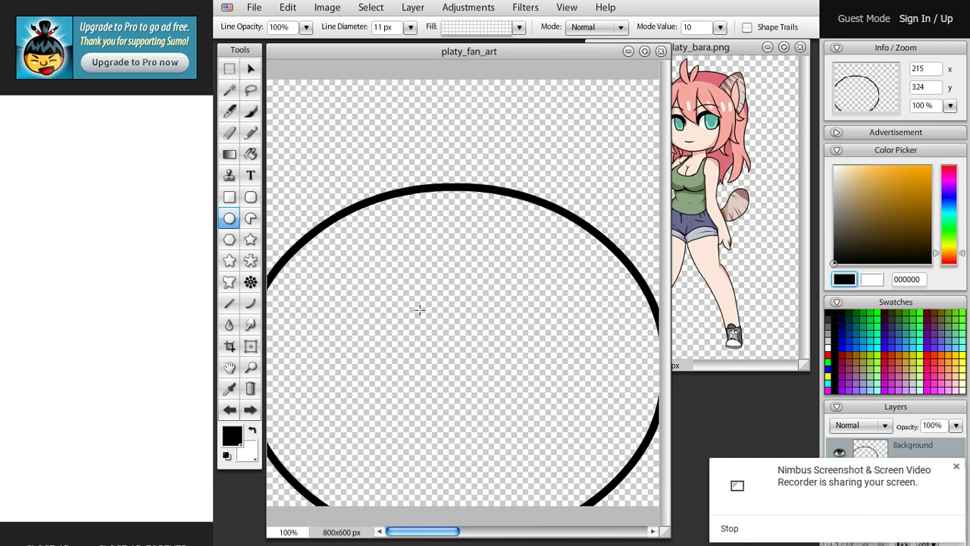
- Draw a pointed hair strand inside the ellipse's left half from two curves that meet at a lower tip
click(956, 467)
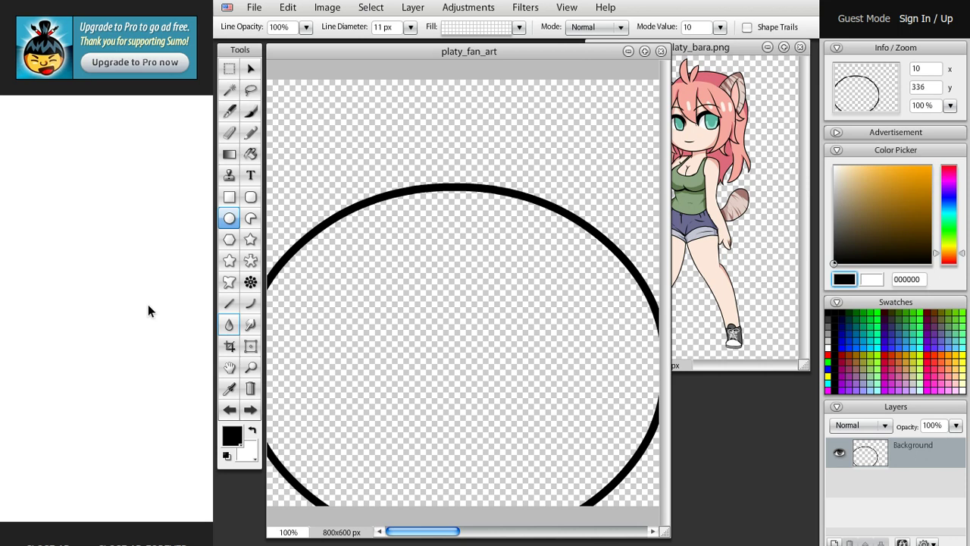
click(249, 308)
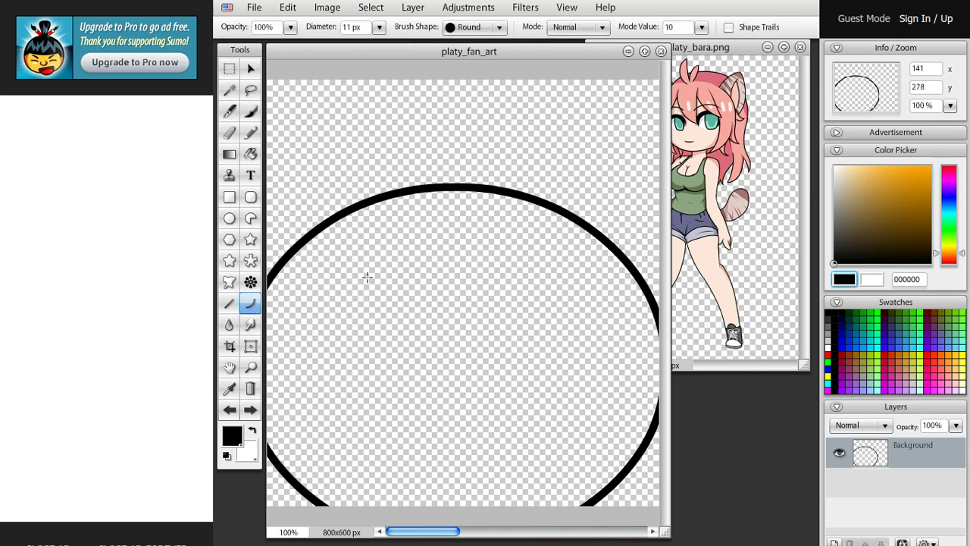
drag(367, 276, 447, 396)
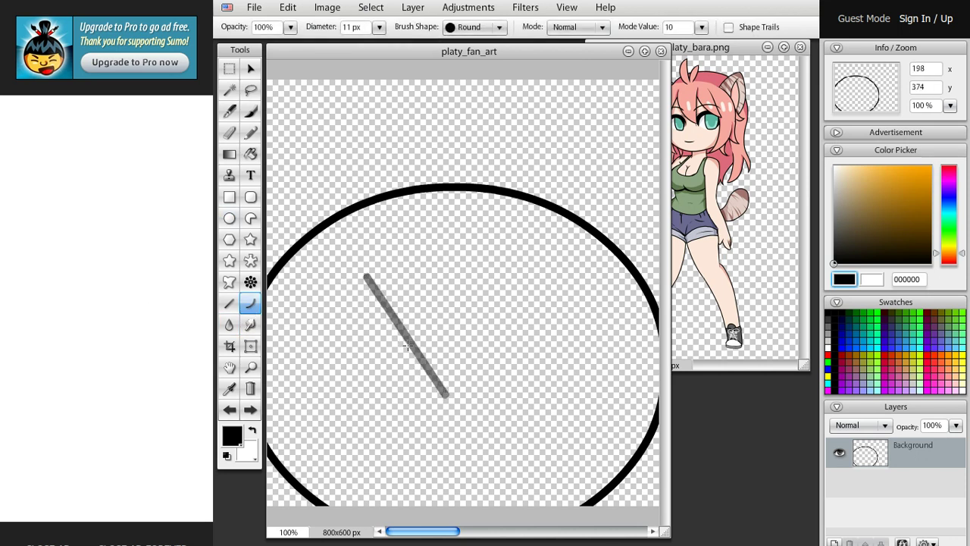
drag(409, 343, 384, 372)
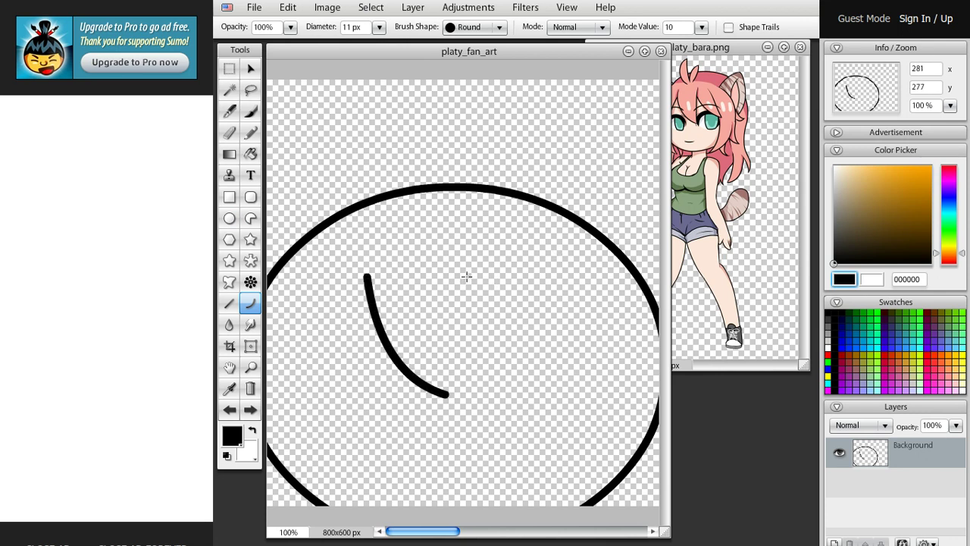
mouse_move(466, 276)
mouse_down()
mouse_move(430, 458)
mouse_move(455, 410)
mouse_move(443, 356)
mouse_move(426, 355)
mouse_up()
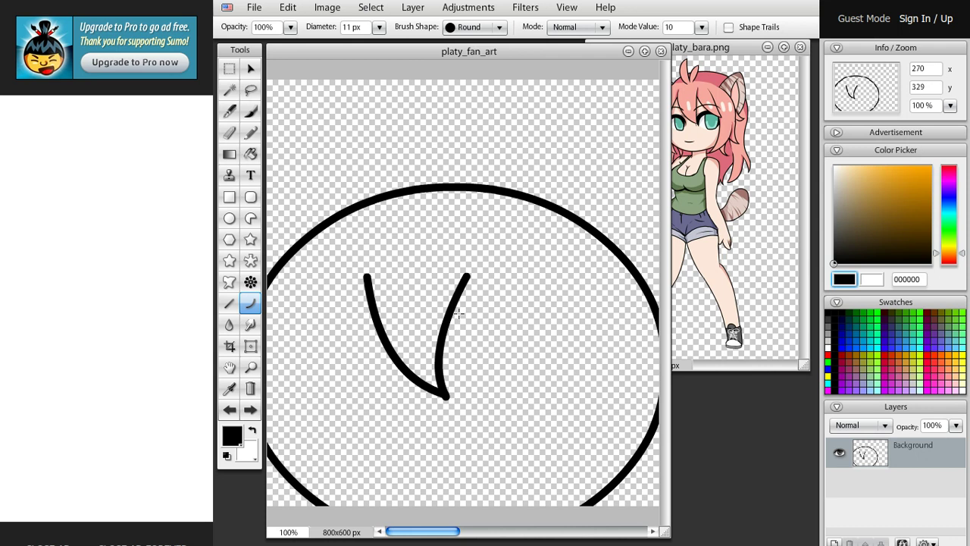
- Draw a second pointed strand branching right from the first, and a long curve from its tip to the canvas's bottom edge
mouse_move(455, 313)
mouse_down()
mouse_move(581, 369)
mouse_move(525, 317)
mouse_move(509, 265)
mouse_move(519, 271)
mouse_up()
drag(546, 318, 571, 319)
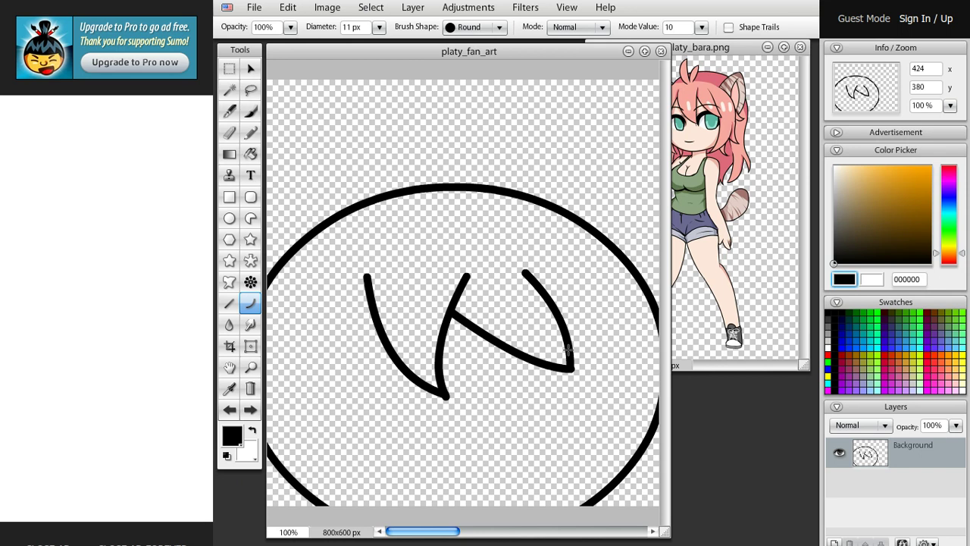
drag(570, 371, 526, 516)
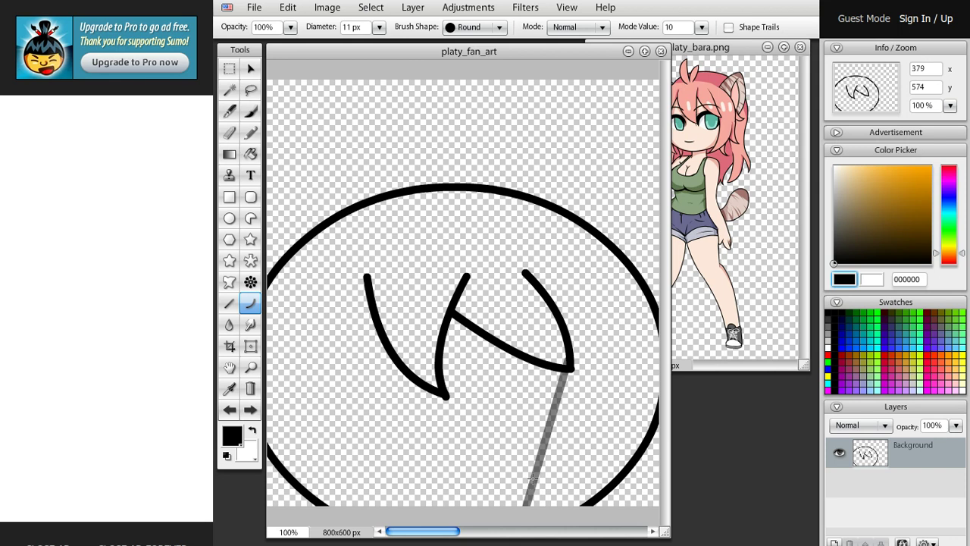
click(589, 496)
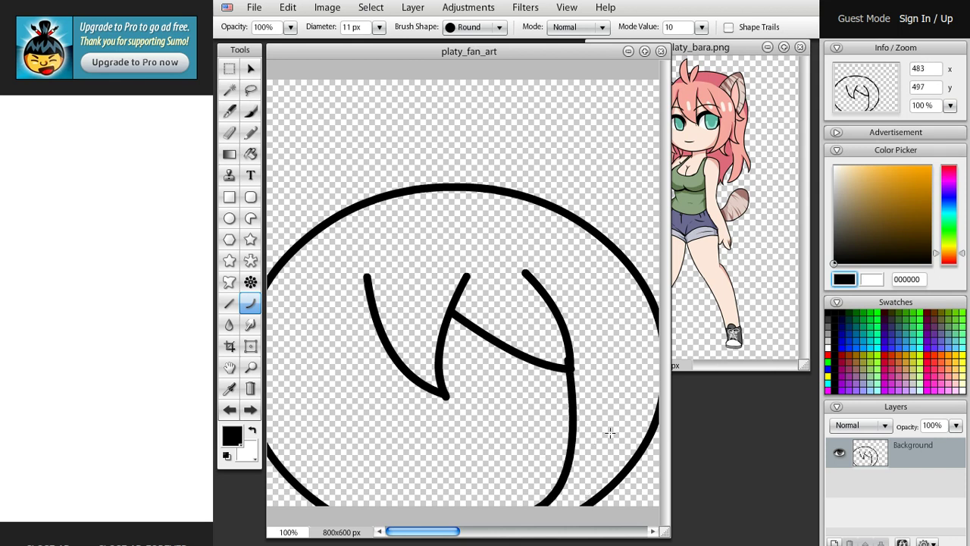
- Try a short curve along the ellipse's lower-right edge, and widen the drawing window further
drag(622, 432, 566, 538)
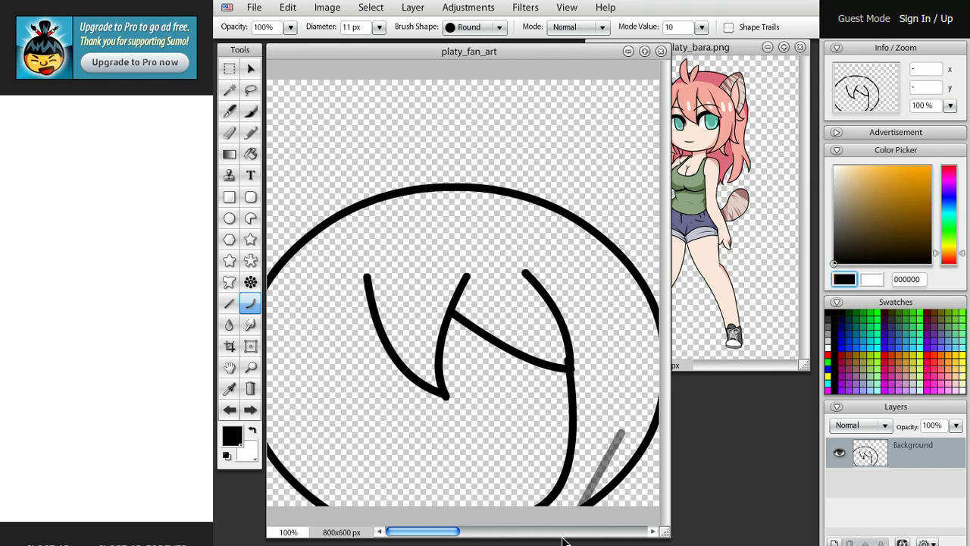
drag(615, 506, 621, 502)
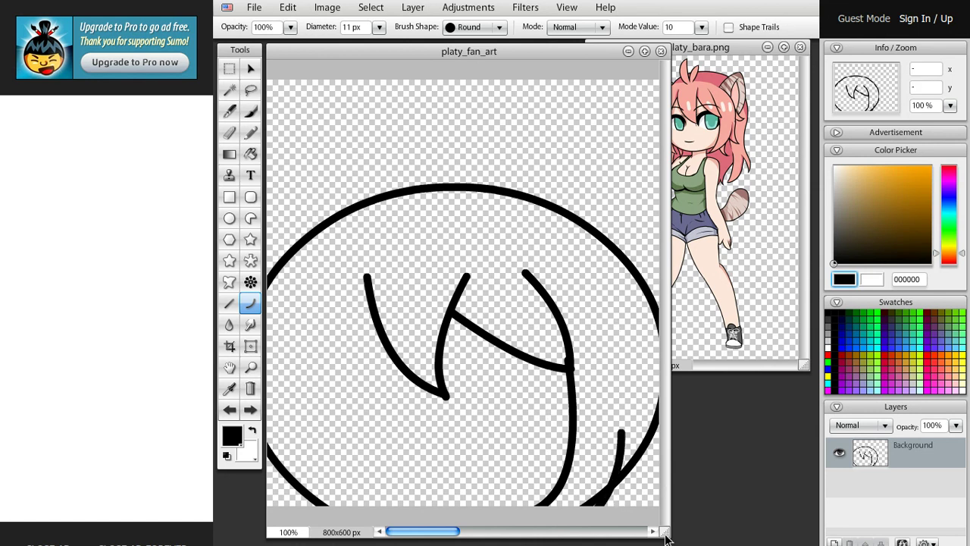
drag(665, 533, 692, 537)
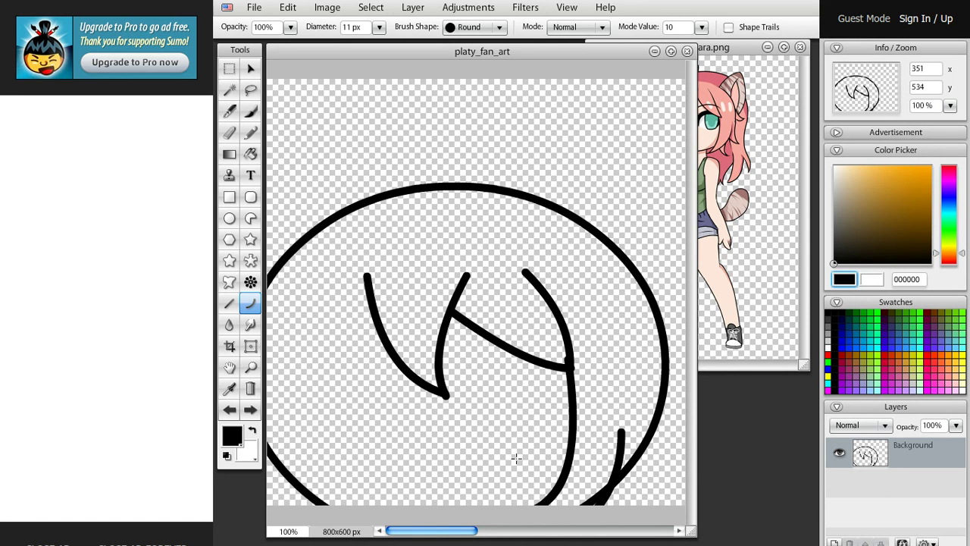
key(ctrl+z)
key(ctrl+z)
key(ctrl+z)
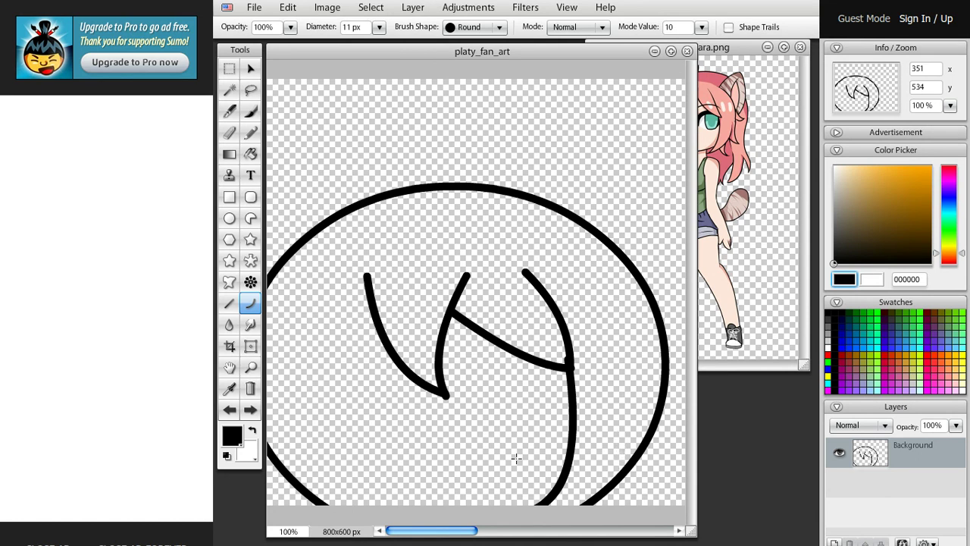
- Undo all the hair strokes inside the head ellipse, leaving only the ellipse outline
key(ctrl+z)
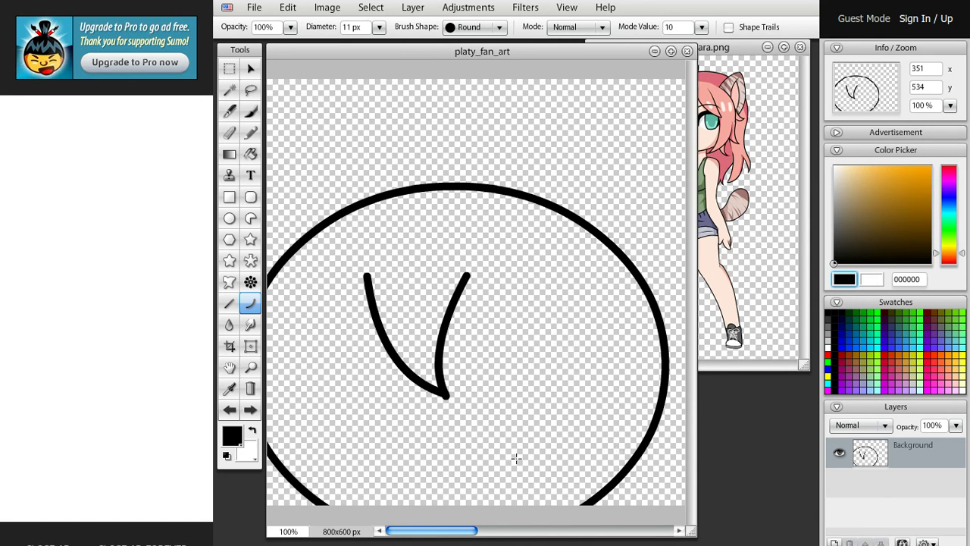
key(ctrl+z)
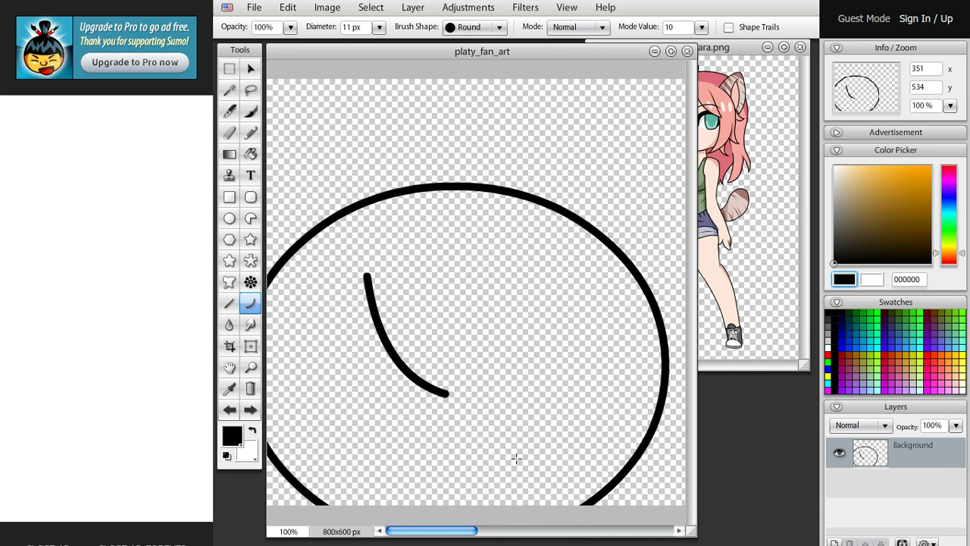
key(ctrl+z)
- Add a new layer above the background and set the curve tool's diameter to 6 px
click(399, 10)
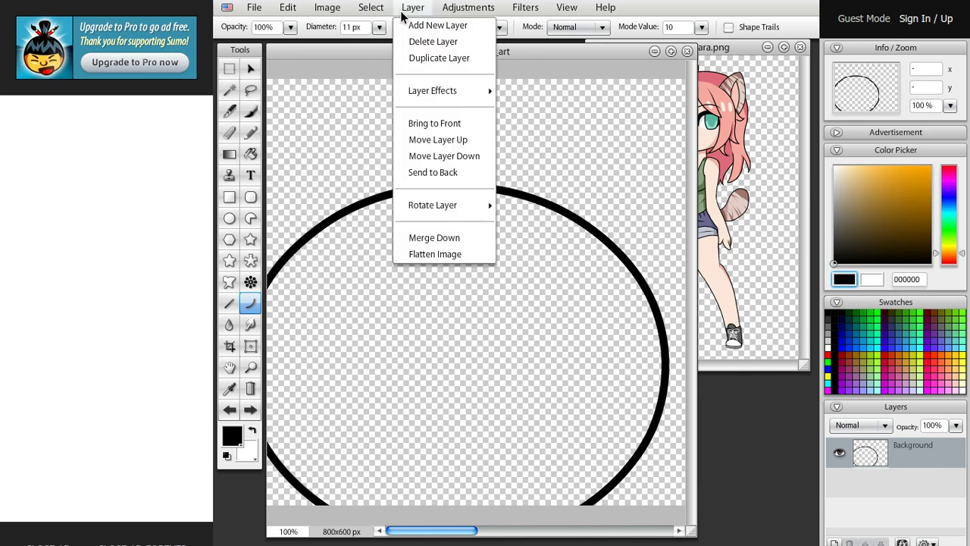
click(411, 28)
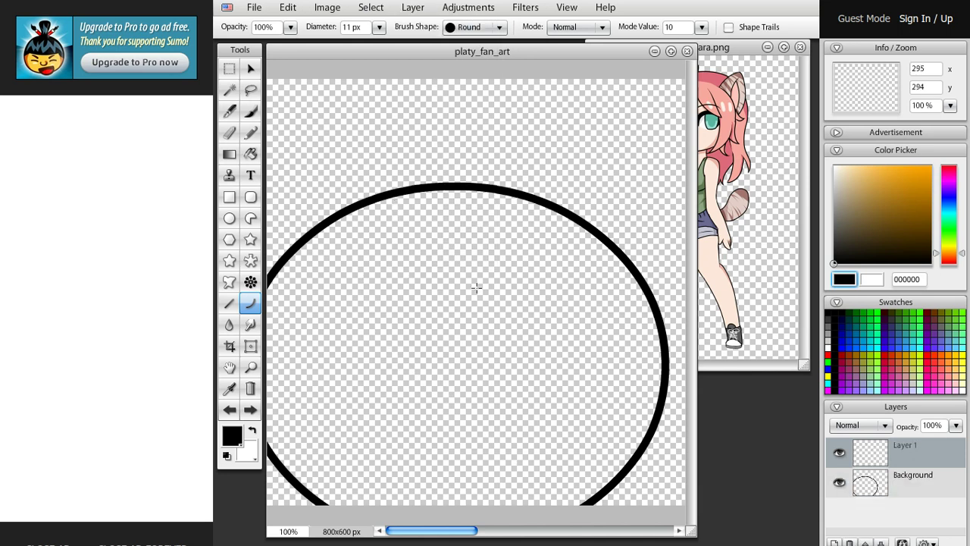
click(351, 27)
text(6)
drag(400, 331, 452, 403)
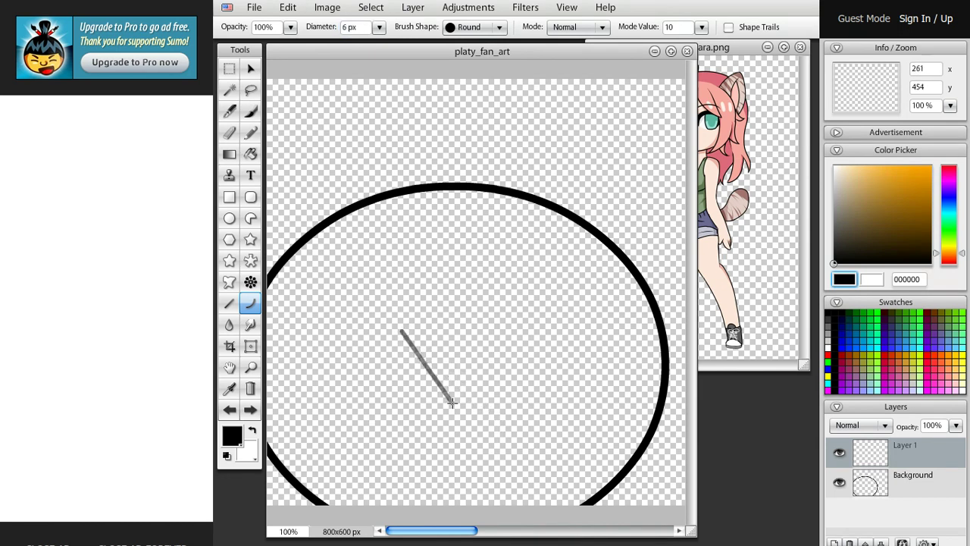
click(394, 388)
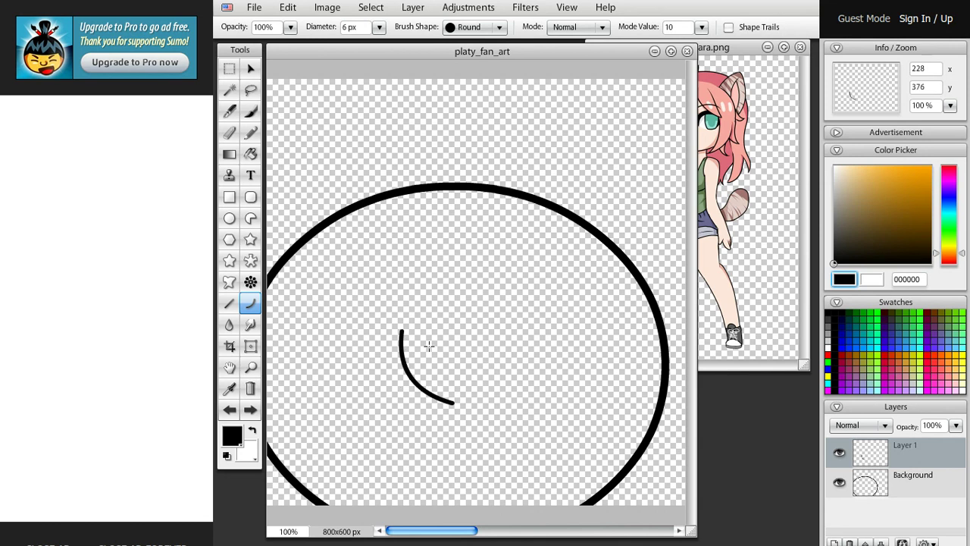
key(ctrl+z)
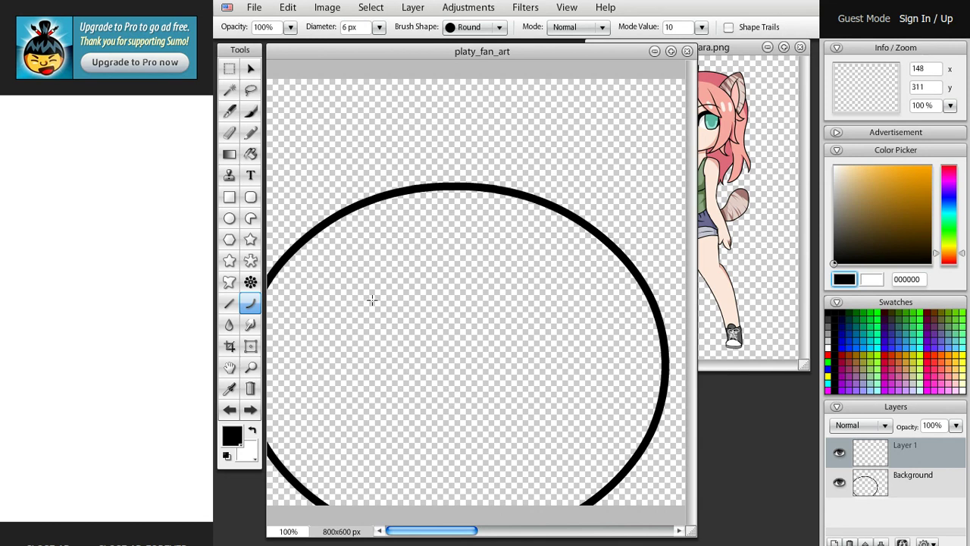
- Draw a pointed hair strand inside the ellipse's left half from two thin curves meeting at a lower tip, and narrow the drawing window
mouse_move(371, 300)
mouse_down()
mouse_move(442, 410)
mouse_move(411, 388)
mouse_move(394, 400)
mouse_move(450, 240)
mouse_move(454, 266)
mouse_up()
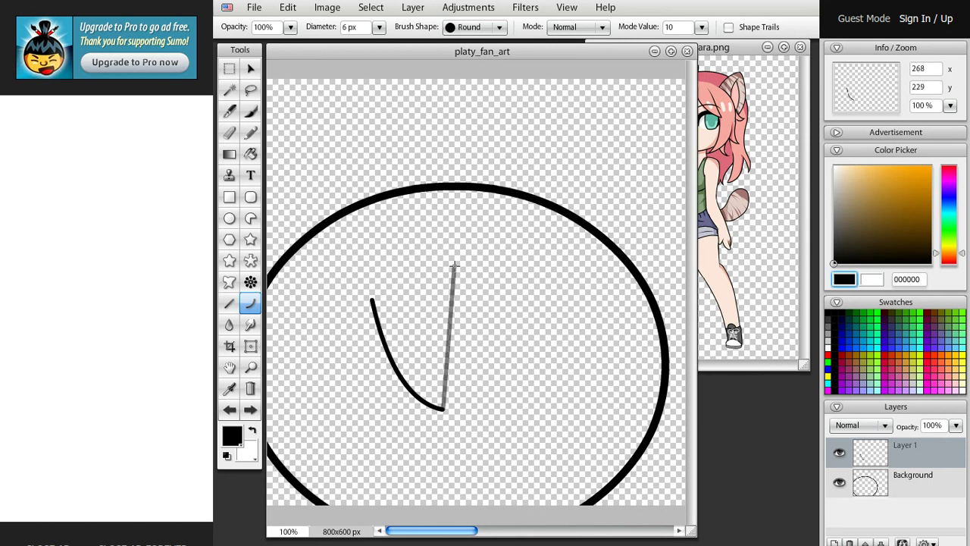
drag(451, 306, 442, 325)
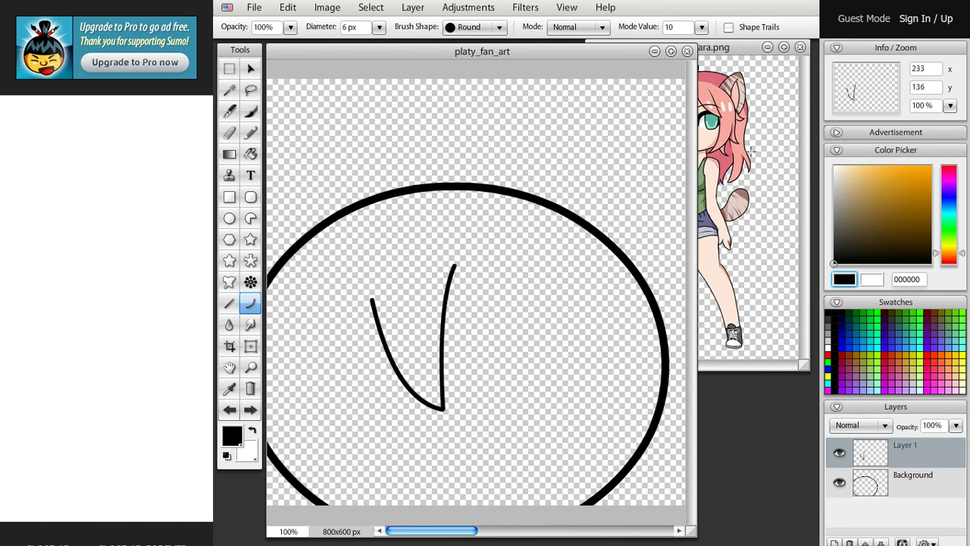
drag(696, 529, 645, 521)
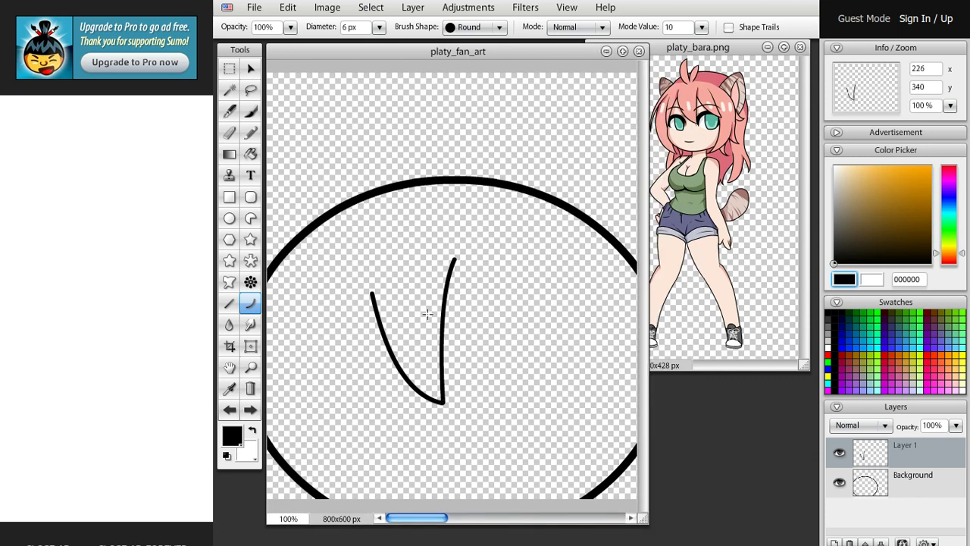
- Draw a wider second strand branching right from the first strand's right side, closed by a nearly straight line rising from its tip
mouse_move(445, 307)
mouse_down()
mouse_move(491, 355)
mouse_move(570, 399)
mouse_move(581, 384)
mouse_up()
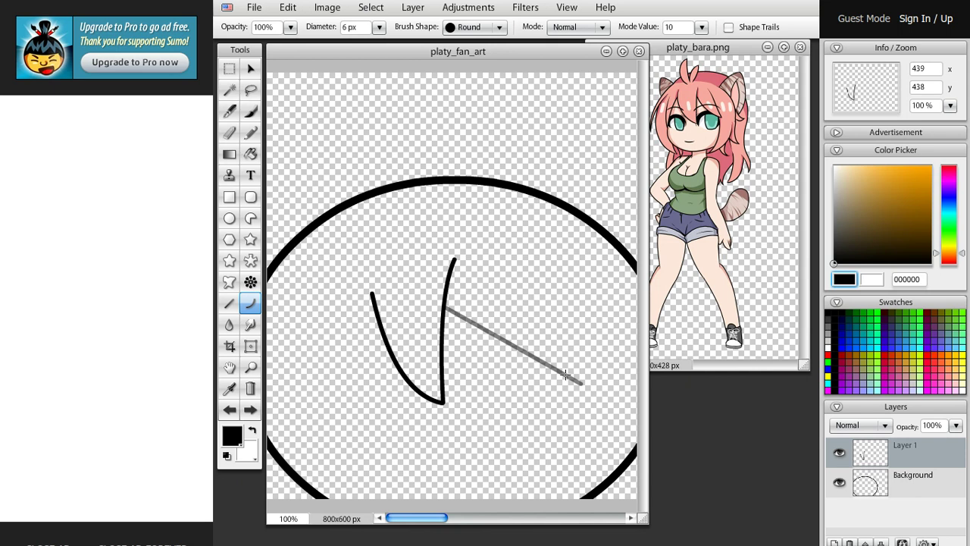
mouse_move(486, 334)
mouse_down()
mouse_move(504, 383)
mouse_move(495, 366)
mouse_up()
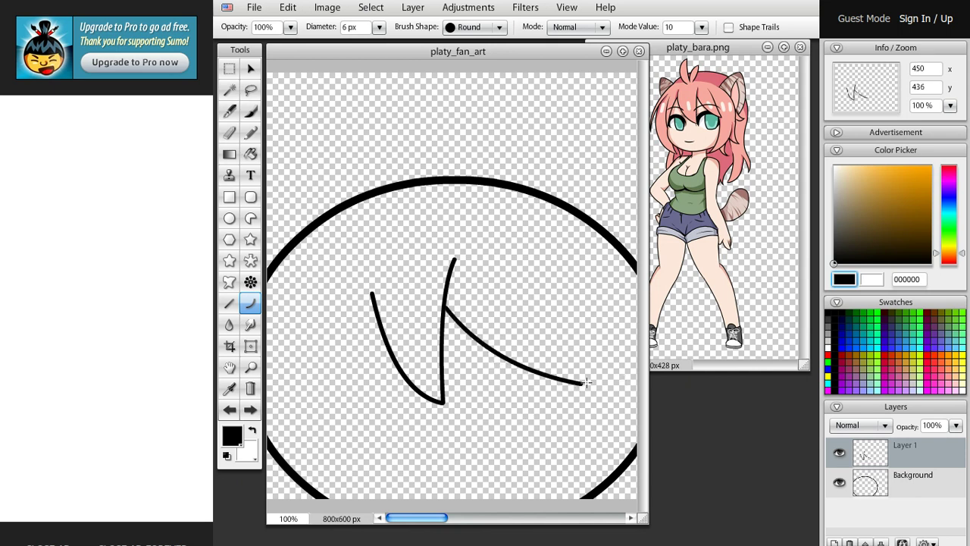
mouse_move(585, 383)
mouse_down()
mouse_move(526, 351)
mouse_move(507, 270)
mouse_move(514, 260)
mouse_up()
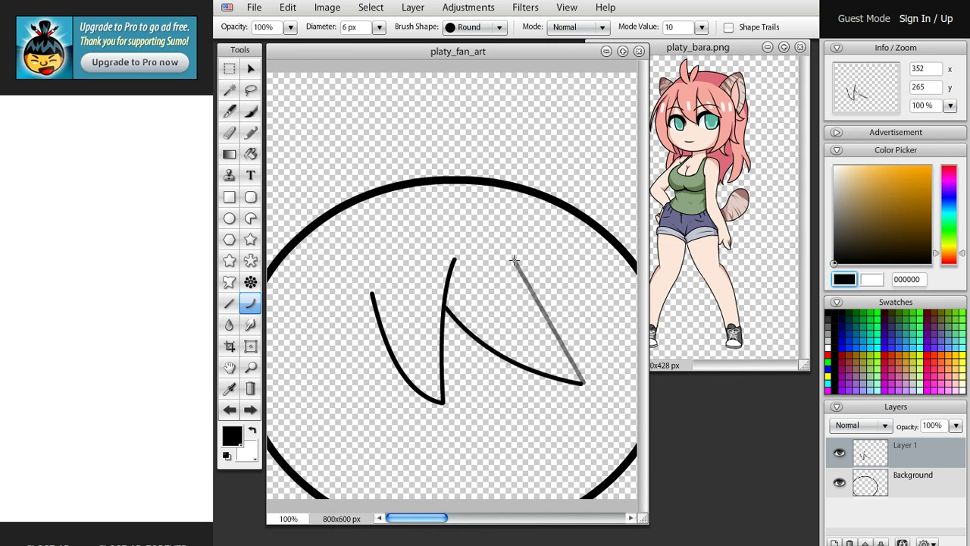
mouse_move(536, 296)
mouse_down()
mouse_move(534, 340)
mouse_move(558, 326)
mouse_move(552, 345)
mouse_move(570, 357)
mouse_up()
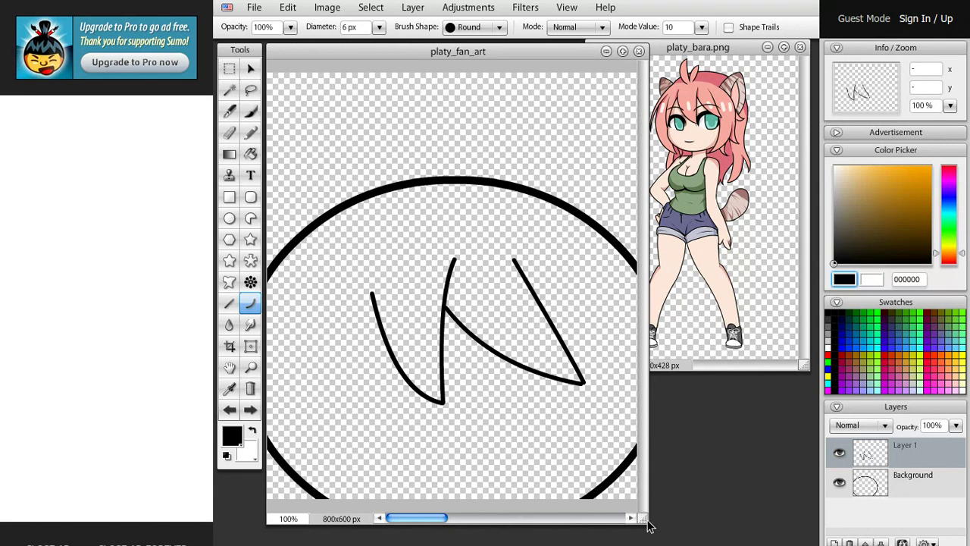
- Extend the first strand's left curve upward and draw a narrow pointed strand branching from it toward the lower left
drag(649, 526, 627, 531)
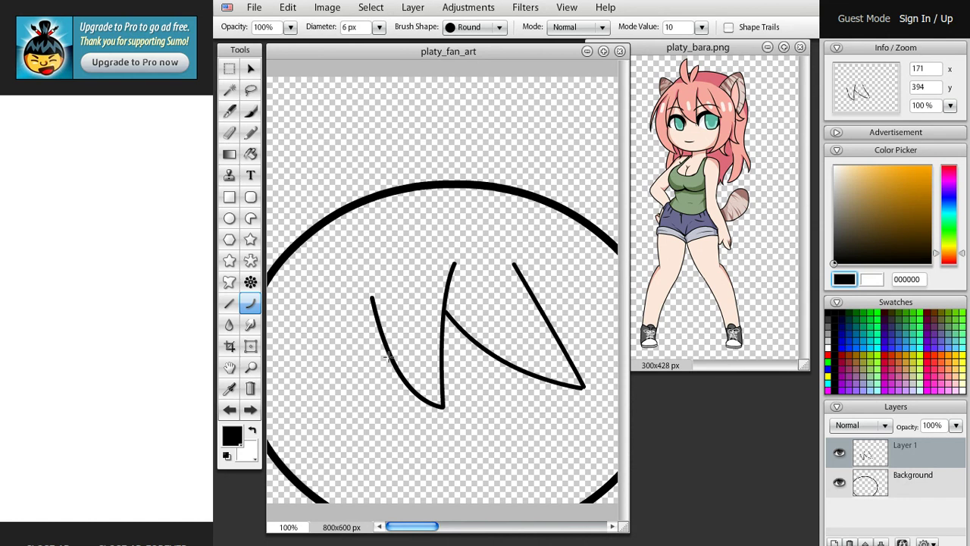
mouse_move(371, 298)
mouse_down()
mouse_move(373, 191)
mouse_move(382, 217)
mouse_move(366, 277)
mouse_move(376, 294)
mouse_move(373, 255)
mouse_move(313, 395)
mouse_up()
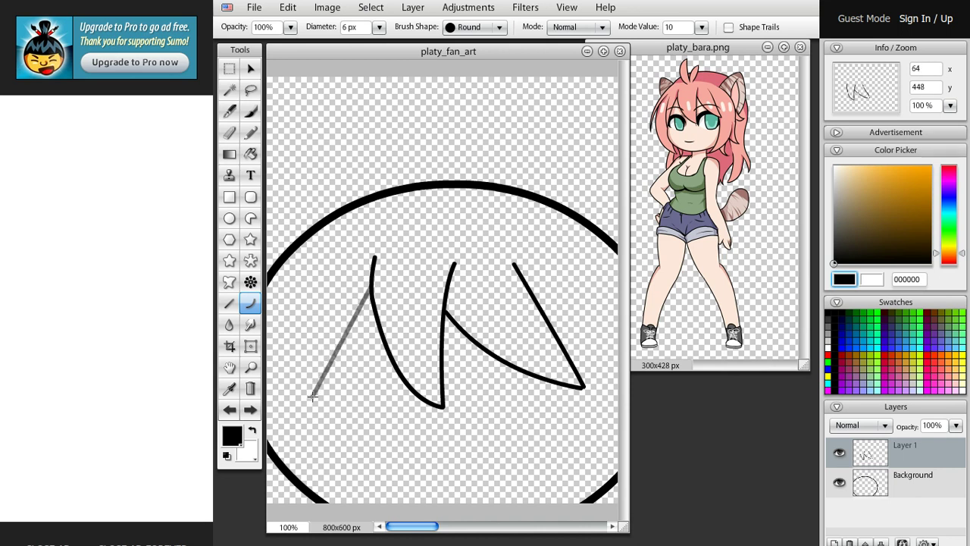
drag(334, 354, 310, 362)
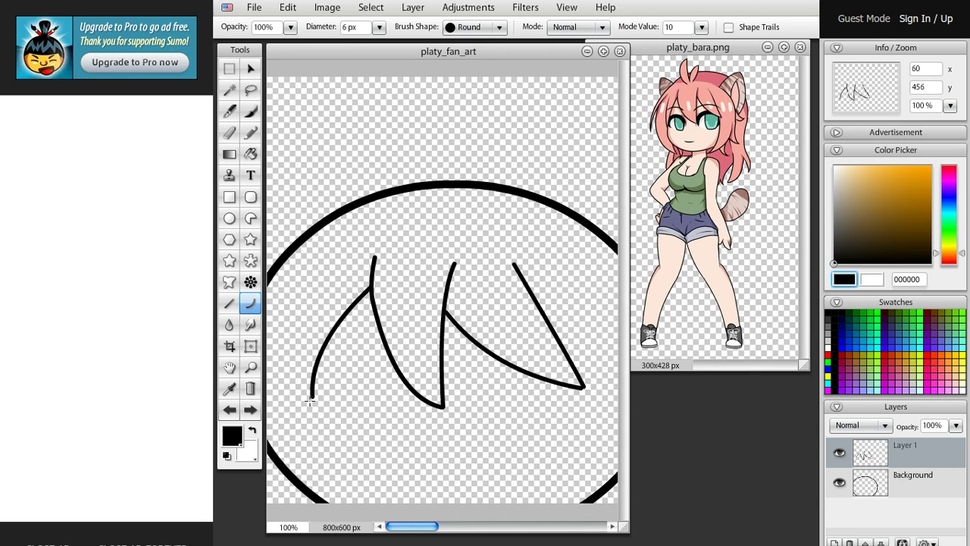
mouse_move(311, 400)
mouse_down()
mouse_move(341, 258)
mouse_move(351, 264)
mouse_move(322, 311)
mouse_move(286, 334)
mouse_move(306, 337)
mouse_up()
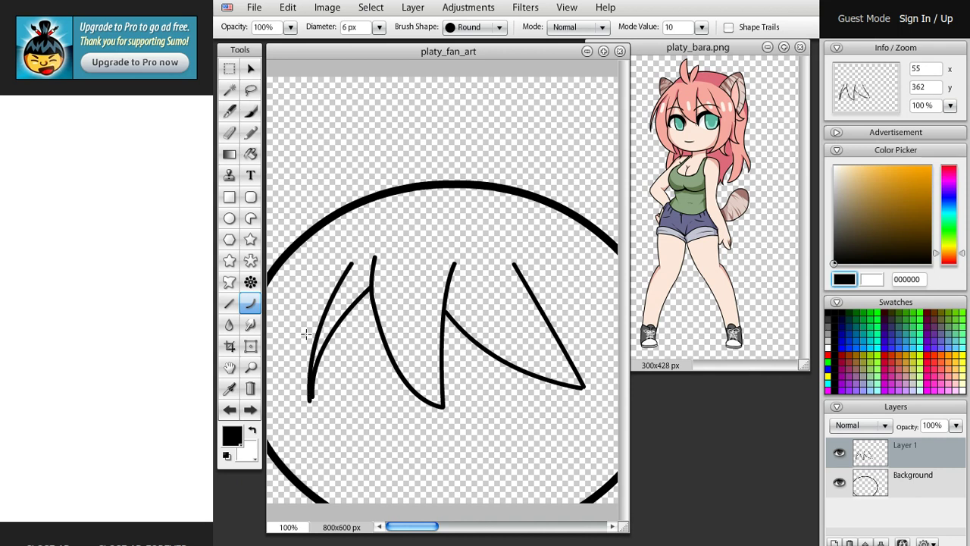
key(ctrl+z)
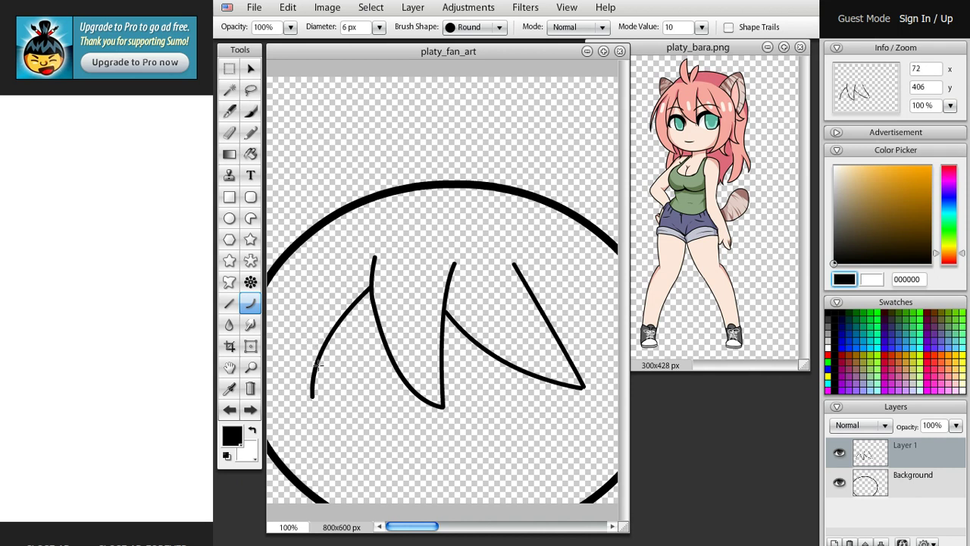
mouse_move(312, 394)
mouse_down()
mouse_move(321, 274)
mouse_move(336, 274)
mouse_move(327, 323)
mouse_move(285, 353)
mouse_move(296, 346)
mouse_up()
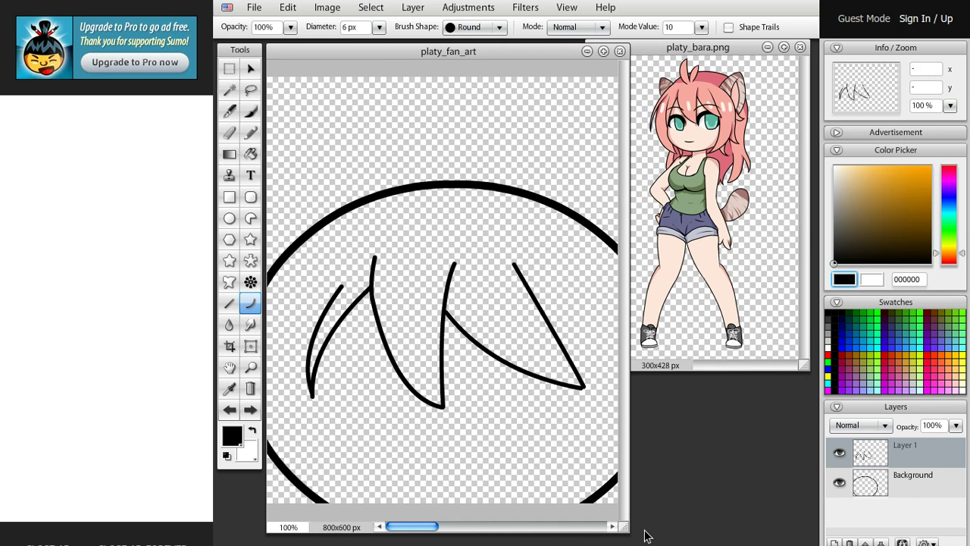
- Draw a long curve from the leftmost strand's outer side down to the canvas's bottom edge
drag(626, 526, 646, 528)
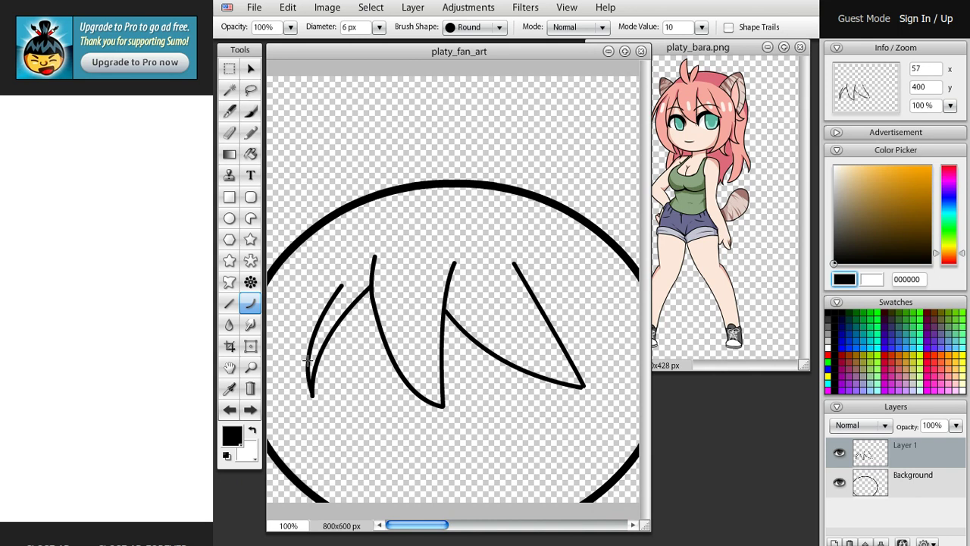
mouse_move(308, 361)
mouse_down()
mouse_move(278, 433)
mouse_move(293, 504)
mouse_move(298, 489)
mouse_up()
click(285, 440)
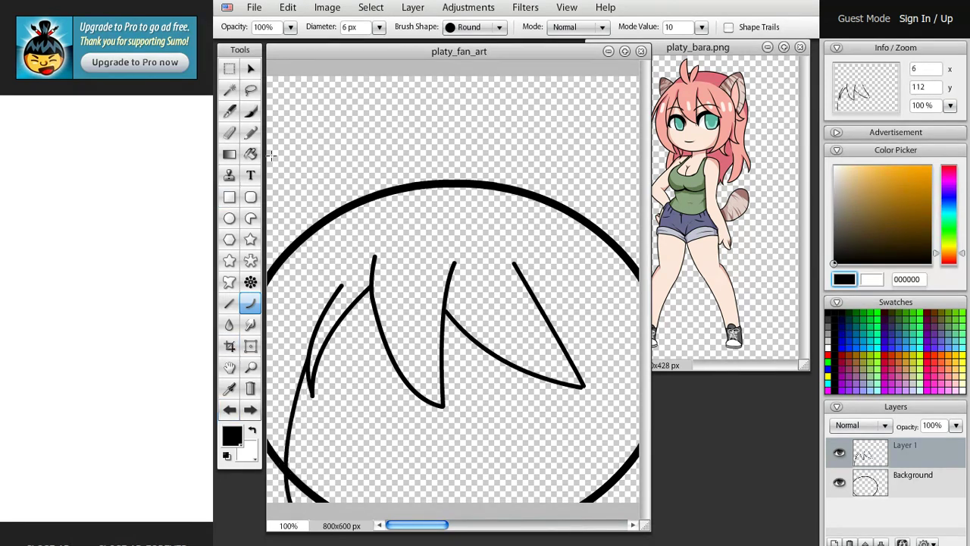
click(229, 132)
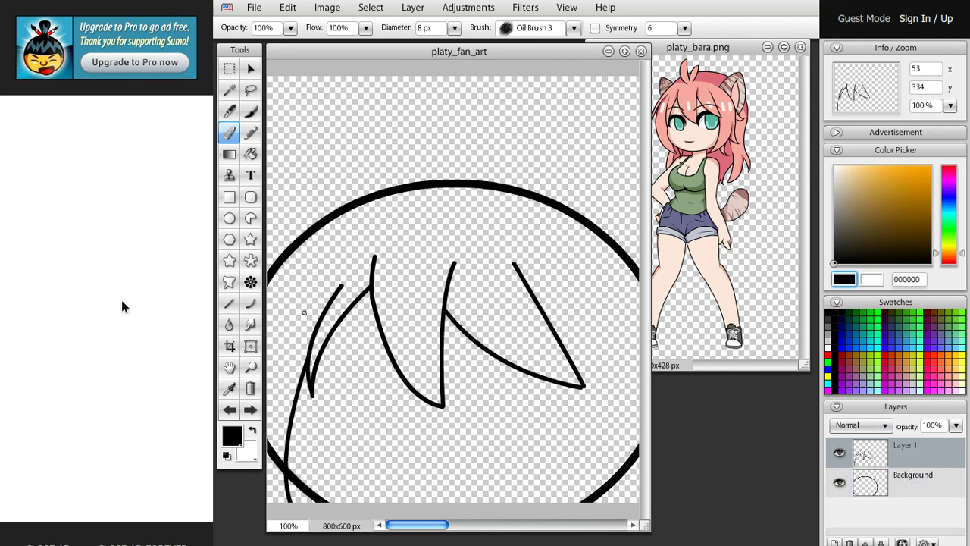
click(251, 133)
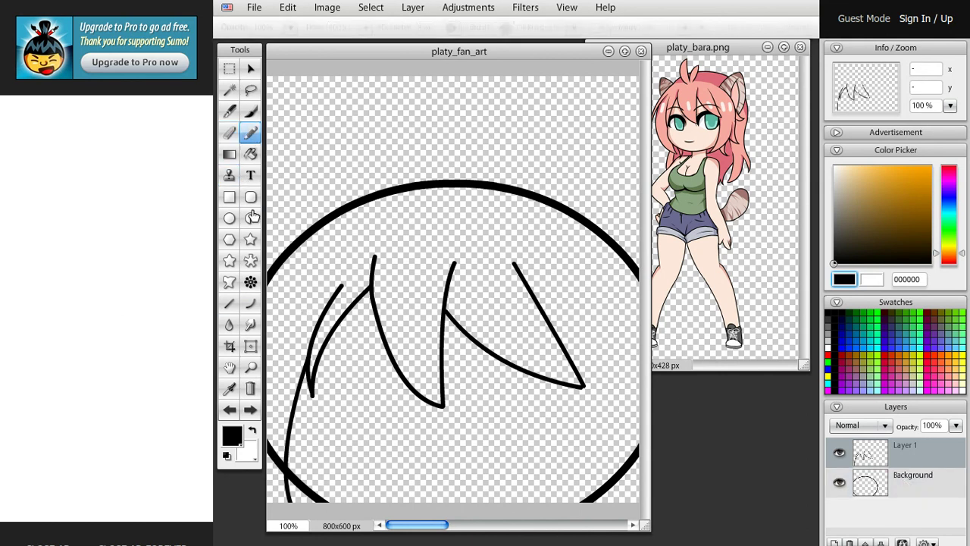
click(251, 303)
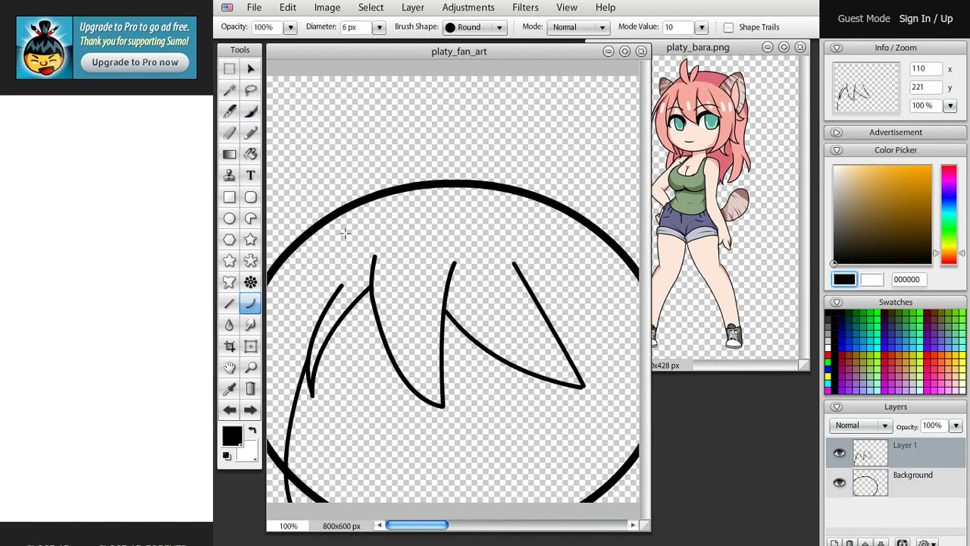
- Draw two small pointed hair tufts side by side across the top of the head ellipse
mouse_move(421, 212)
mouse_down()
mouse_move(357, 79)
mouse_move(401, 143)
mouse_move(360, 189)
mouse_move(373, 201)
mouse_up()
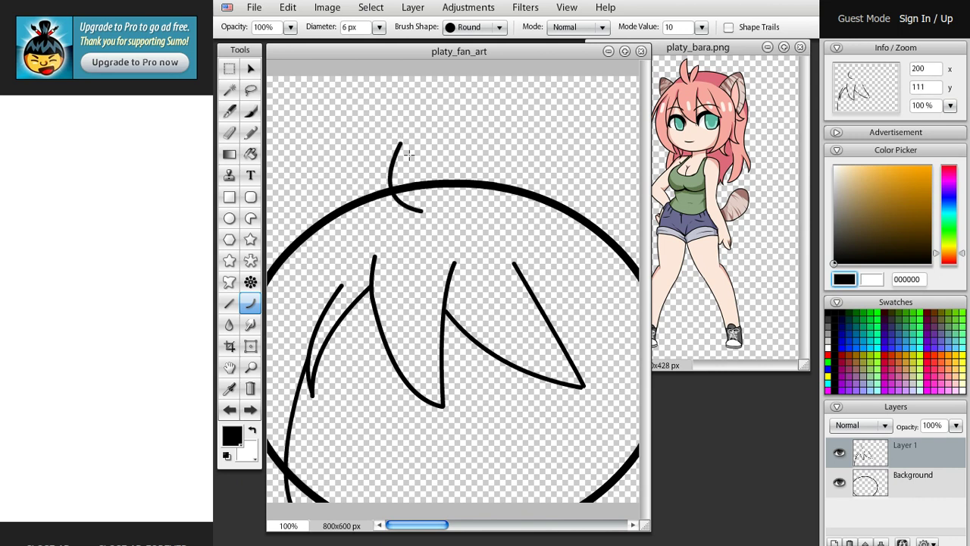
mouse_move(398, 141)
mouse_down()
mouse_move(424, 200)
mouse_move(435, 200)
mouse_move(419, 187)
mouse_move(409, 193)
mouse_up()
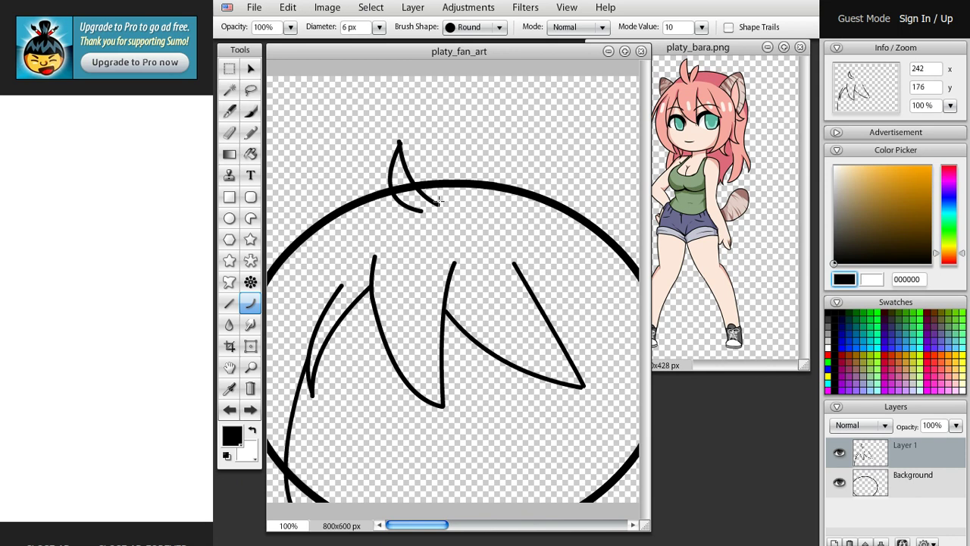
mouse_move(439, 197)
mouse_down()
mouse_move(467, 164)
mouse_move(459, 181)
mouse_move(475, 175)
mouse_move(465, 221)
mouse_up()
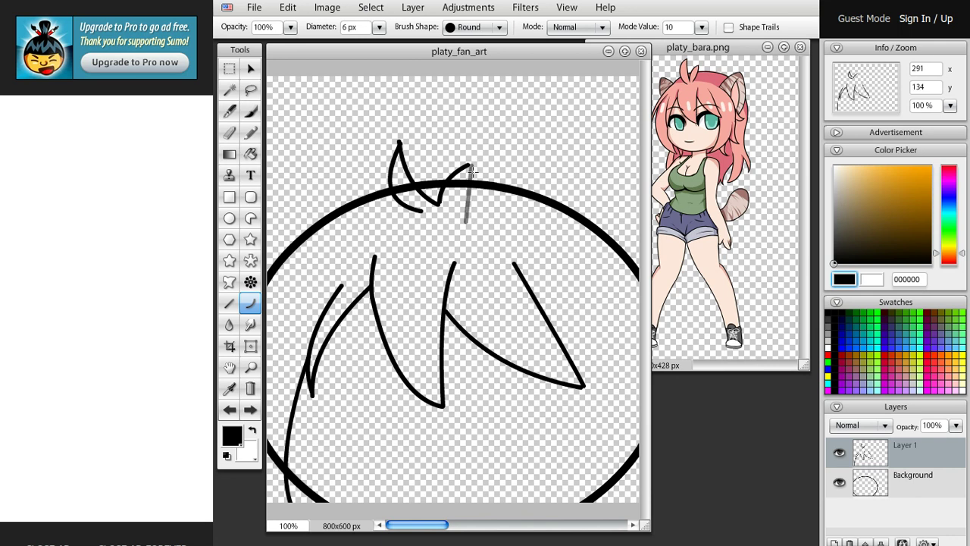
drag(470, 173, 490, 184)
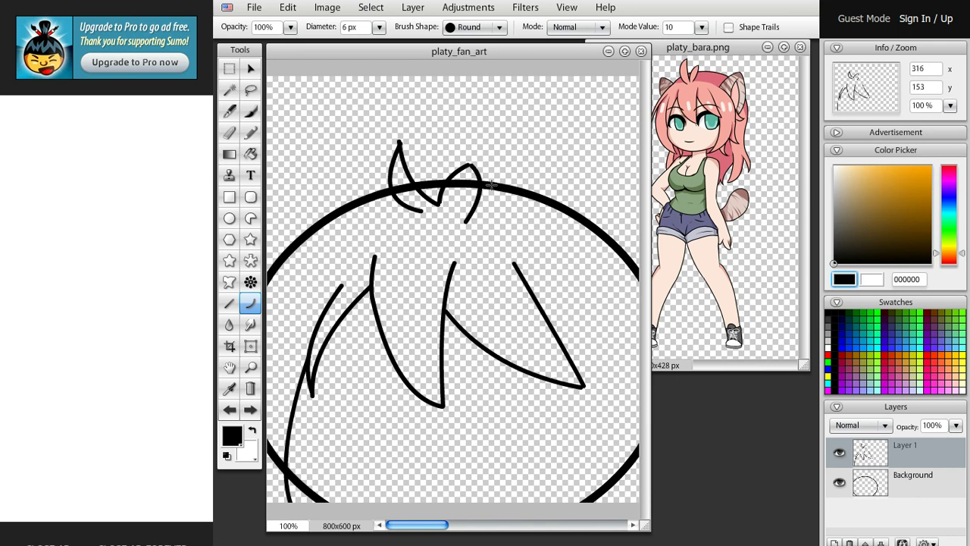
key(ctrl+z)
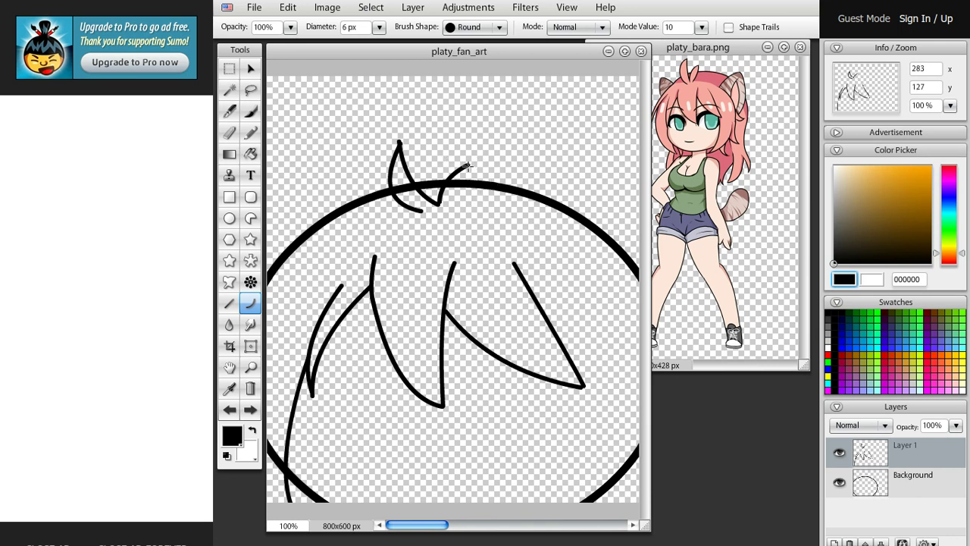
drag(468, 166, 459, 216)
click(472, 188)
- Draw a long curve bulging right from the right strand's lower tip to the canvas's bottom edge
drag(577, 386, 561, 517)
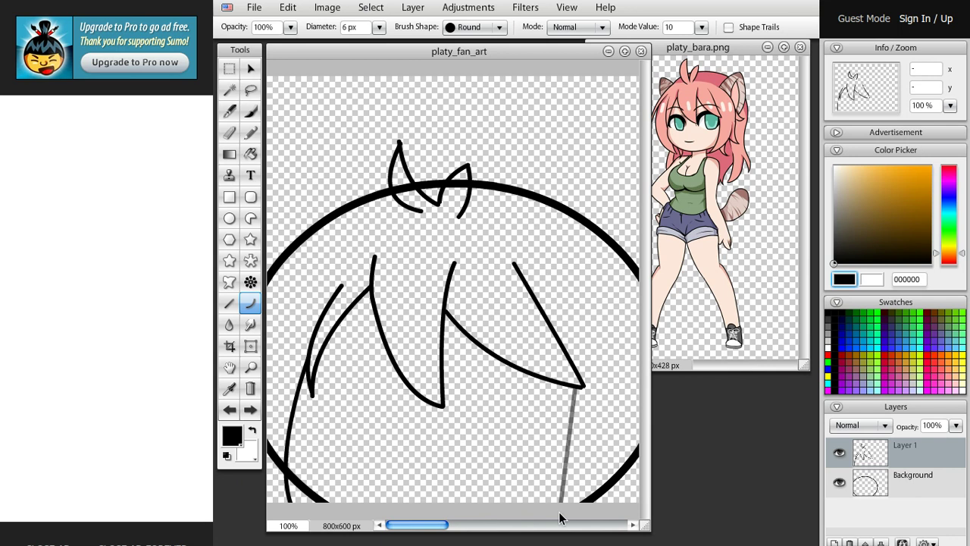
drag(567, 481, 606, 489)
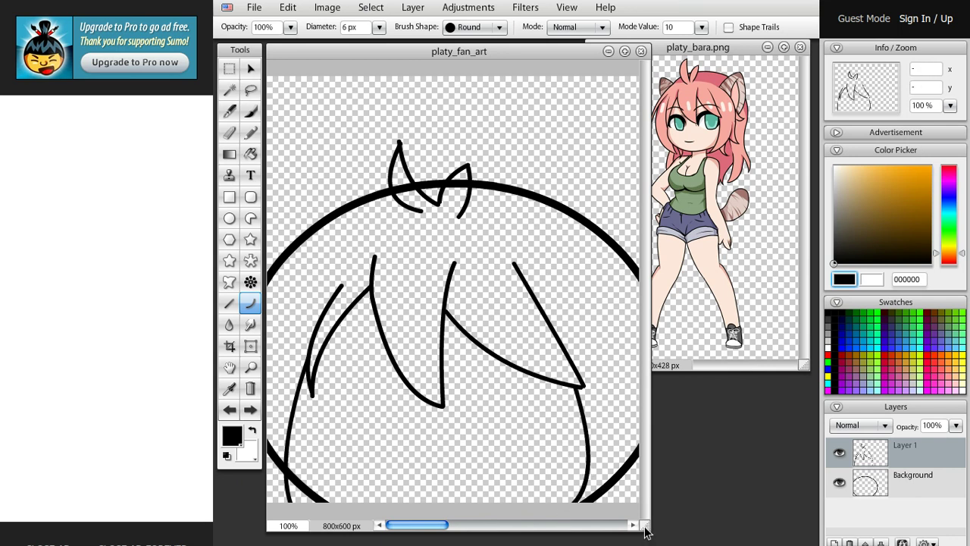
- Widen the platy_fan_art window and draw a short strand crossing the head ellipse's lower right down to the canvas's bottom edge
drag(645, 531, 691, 519)
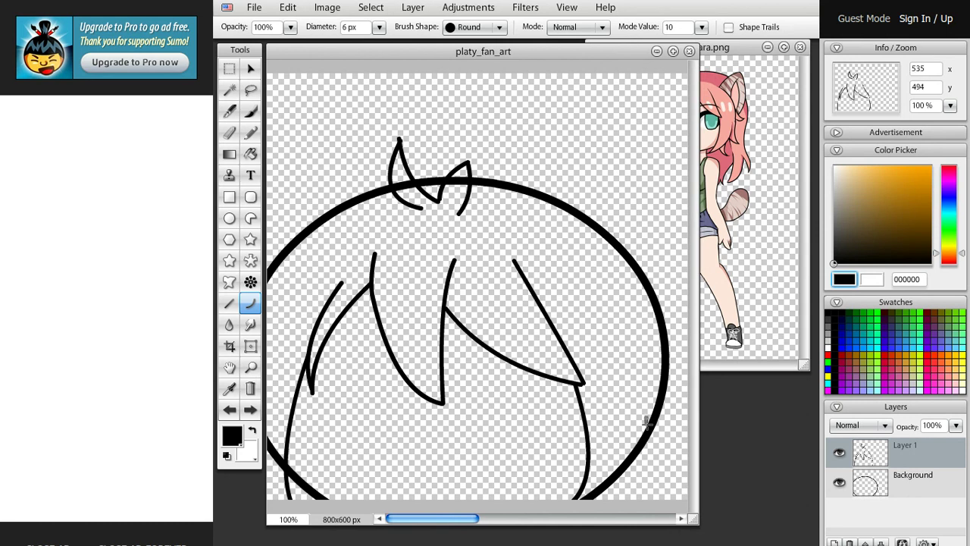
drag(647, 420, 596, 529)
key(ctrl+z)
mouse_move(646, 417)
mouse_down()
mouse_move(623, 499)
mouse_move(644, 514)
mouse_up()
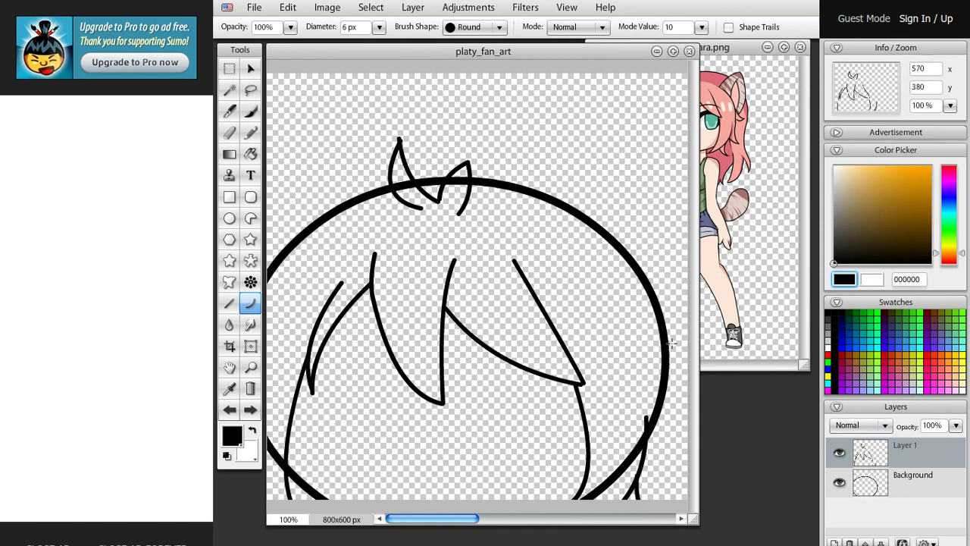
- Draw two pointed hair strands along the head ellipse's right side, one above the other, hooking each outward tip back inward
drag(672, 344, 677, 470)
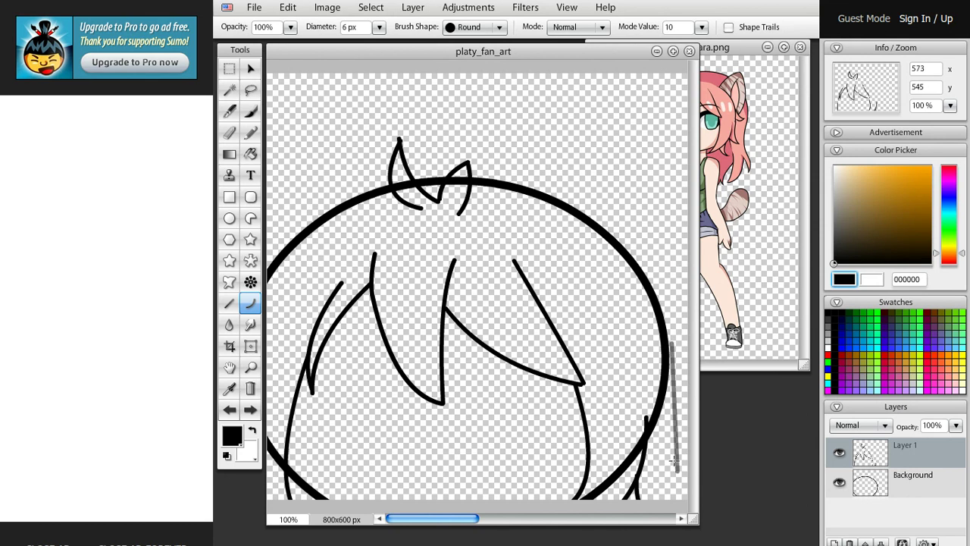
mouse_move(671, 343)
mouse_down()
mouse_move(667, 463)
mouse_move(677, 471)
mouse_move(643, 468)
mouse_move(656, 474)
mouse_up()
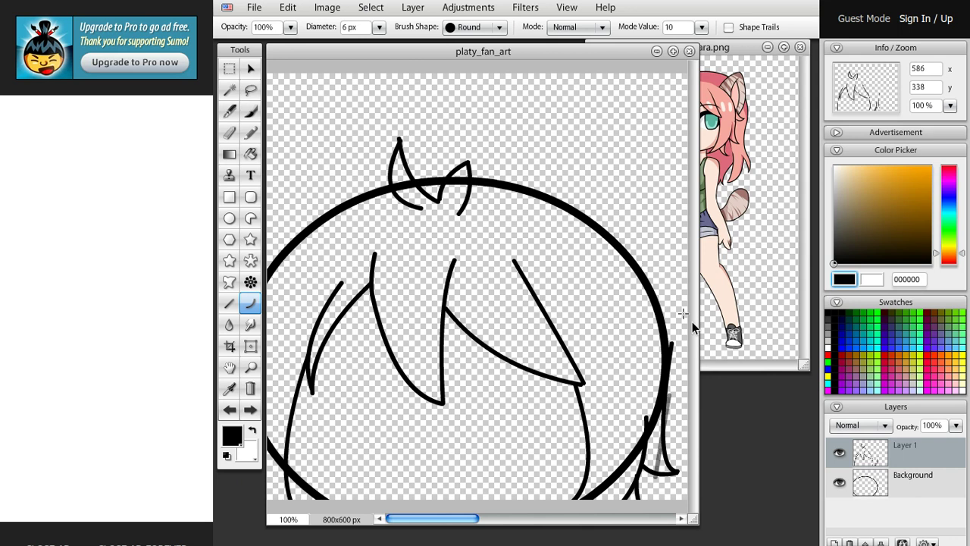
drag(672, 397, 664, 443)
key(ctrl+z)
mouse_move(640, 241)
mouse_down()
mouse_move(661, 296)
mouse_move(685, 322)
mouse_up()
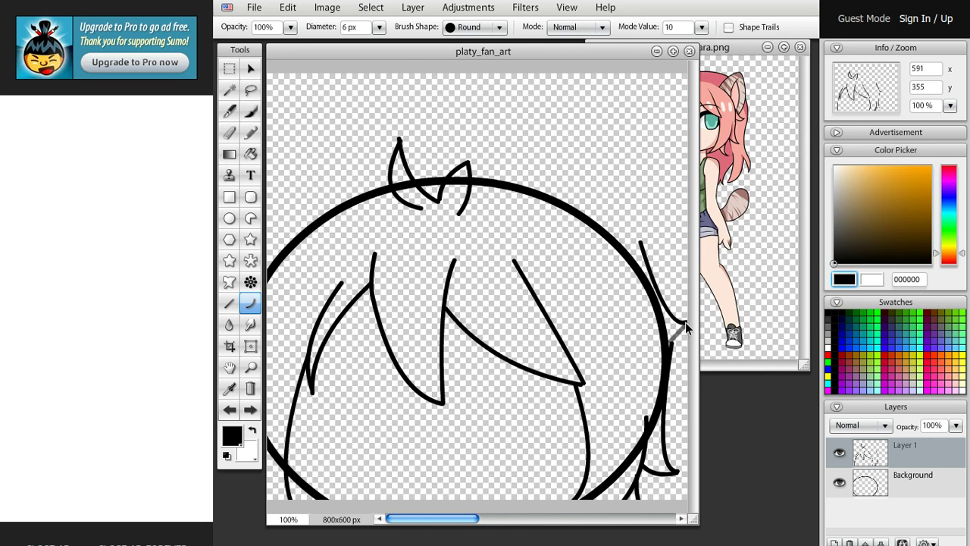
drag(679, 340, 682, 345)
- Outline a large pointed animal ear on the head ellipse's upper right with curved sides meeting at the tip
drag(636, 259, 628, 160)
mouse_move(628, 197)
mouse_down()
mouse_move(653, 222)
mouse_move(643, 204)
mouse_up()
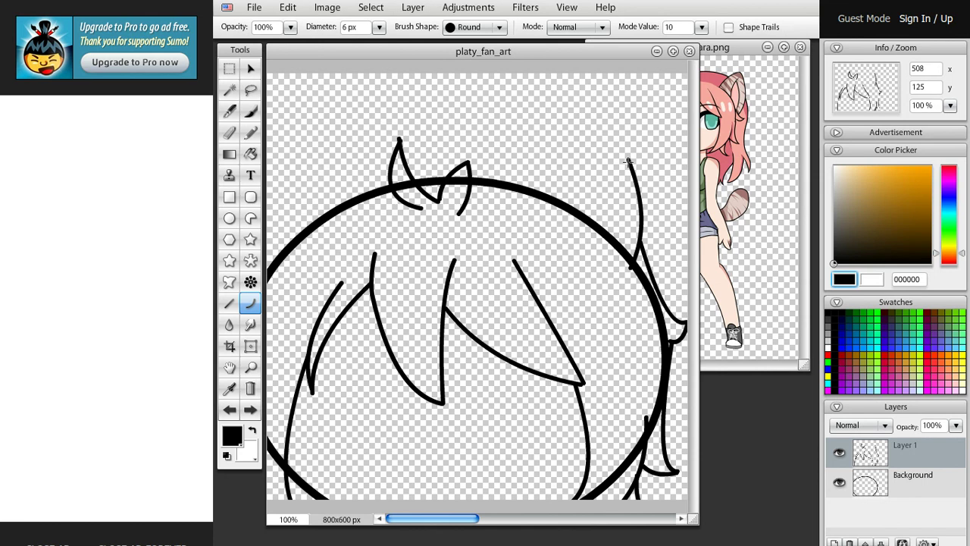
drag(628, 161, 601, 112)
mouse_move(615, 130)
mouse_down()
mouse_move(634, 143)
mouse_move(525, 150)
mouse_move(505, 206)
mouse_up()
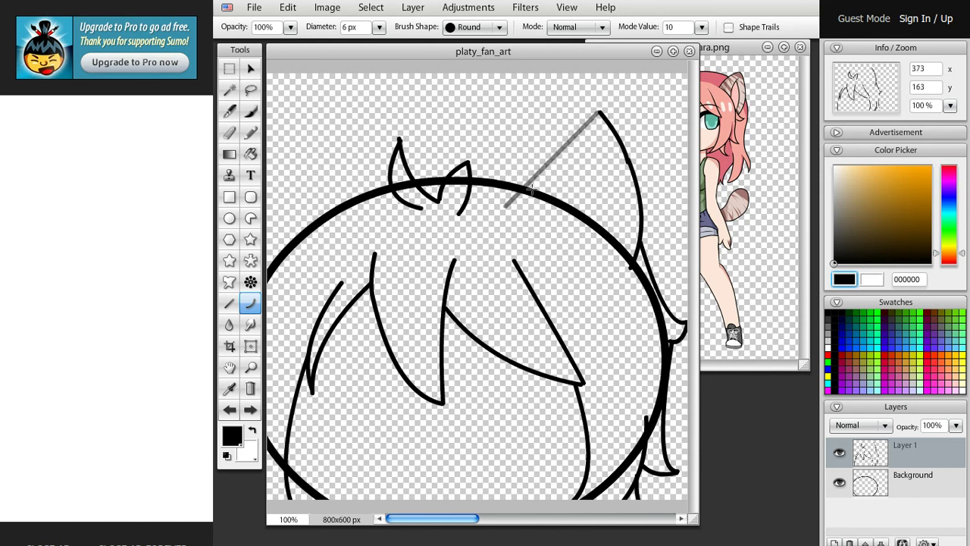
drag(546, 171, 502, 139)
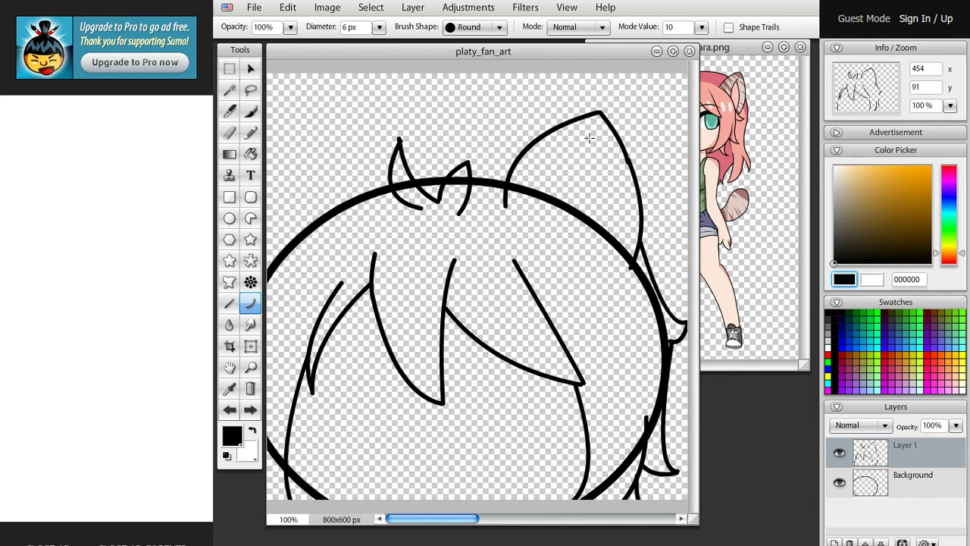
mouse_move(590, 138)
mouse_down()
mouse_move(542, 229)
mouse_move(553, 213)
mouse_move(548, 179)
mouse_move(534, 175)
mouse_move(556, 180)
mouse_up()
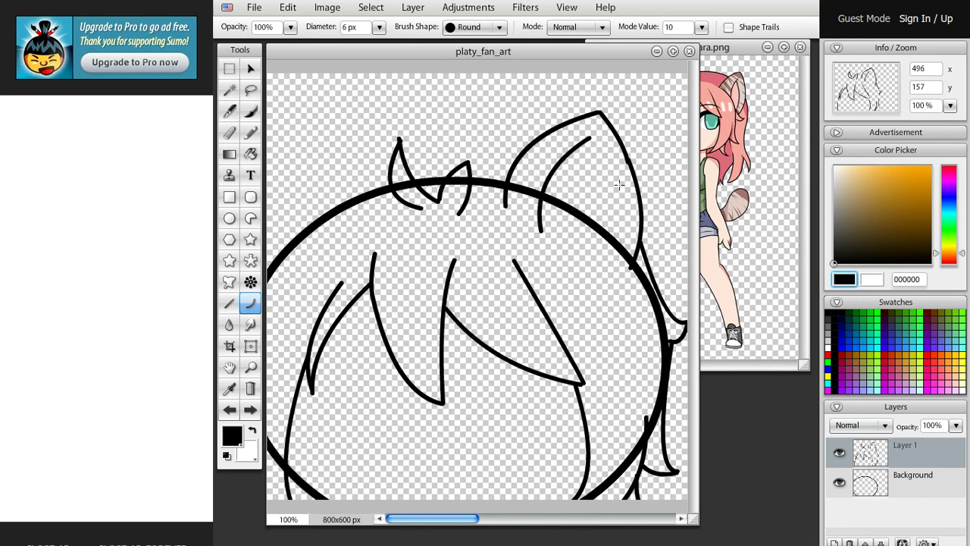
drag(580, 146, 613, 266)
drag(591, 190, 639, 190)
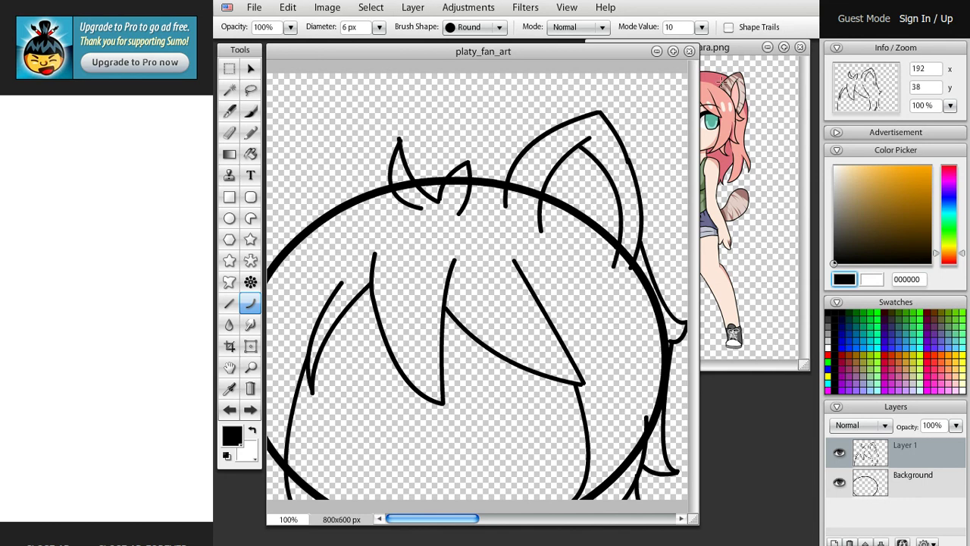
key(ctrl+z)
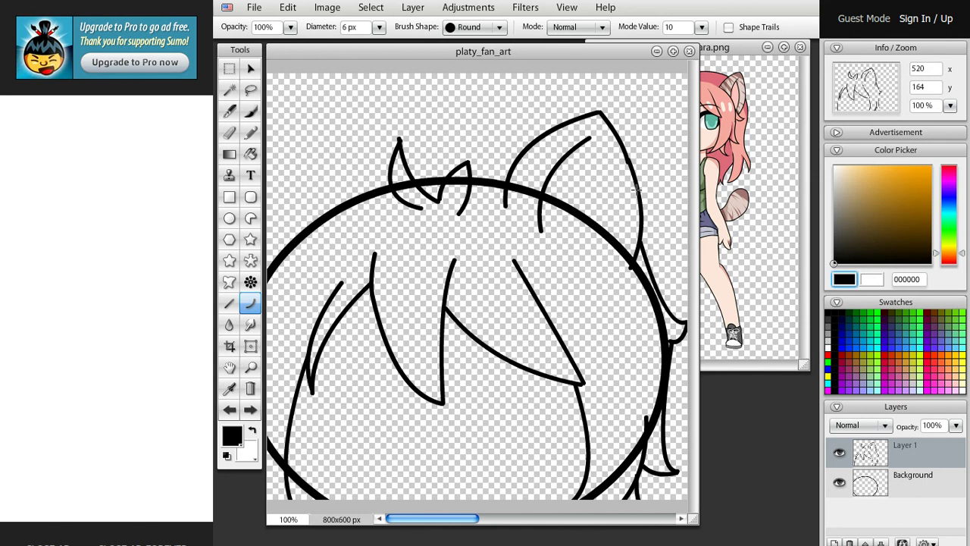
key(ctrl+z)
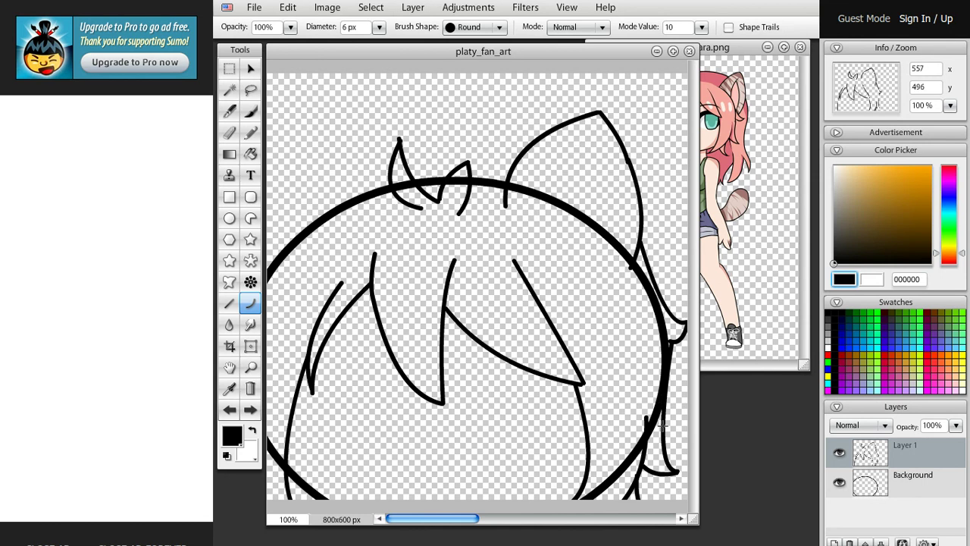
- Draw a long curve from the ear's left base along the inside of the head ellipse to its right side
drag(661, 385, 499, 205)
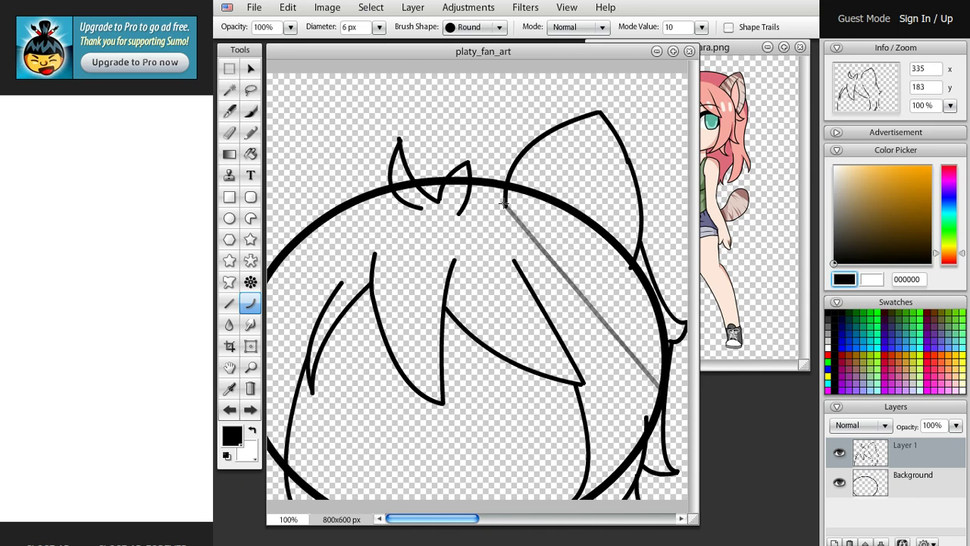
mouse_move(528, 248)
mouse_down()
mouse_move(640, 250)
mouse_move(600, 191)
mouse_move(649, 199)
mouse_up()
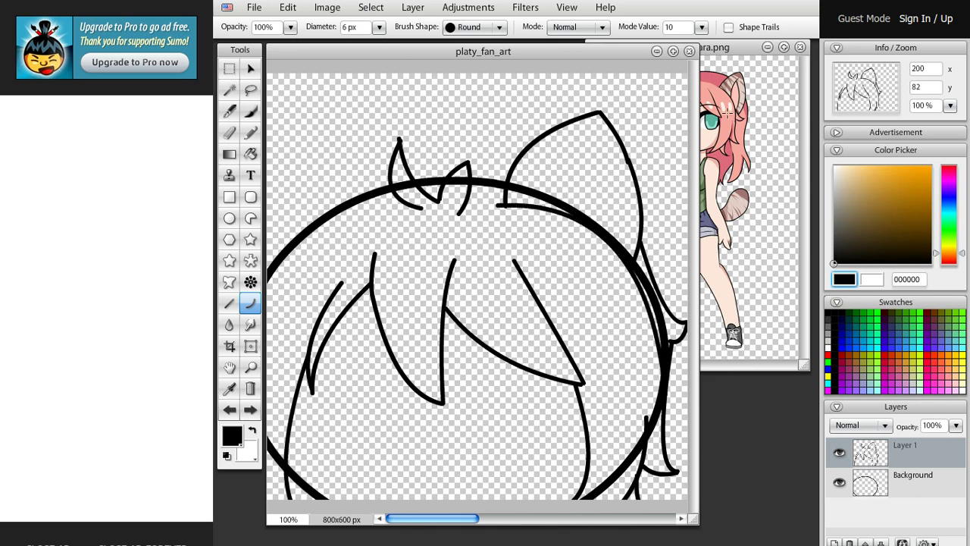
- Draw a curve from the ear's left side across the top of the head and erase the part inside the left tuft
click(742, 43)
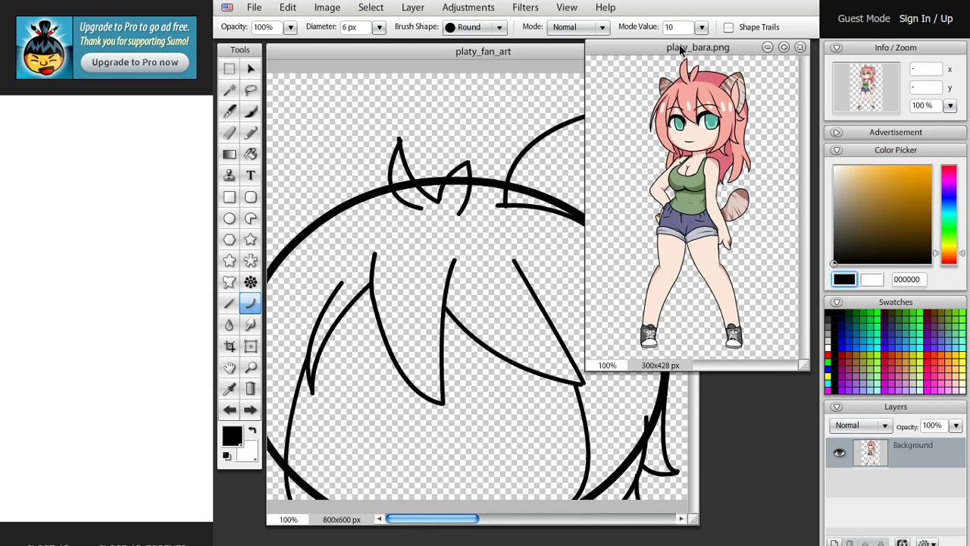
click(458, 53)
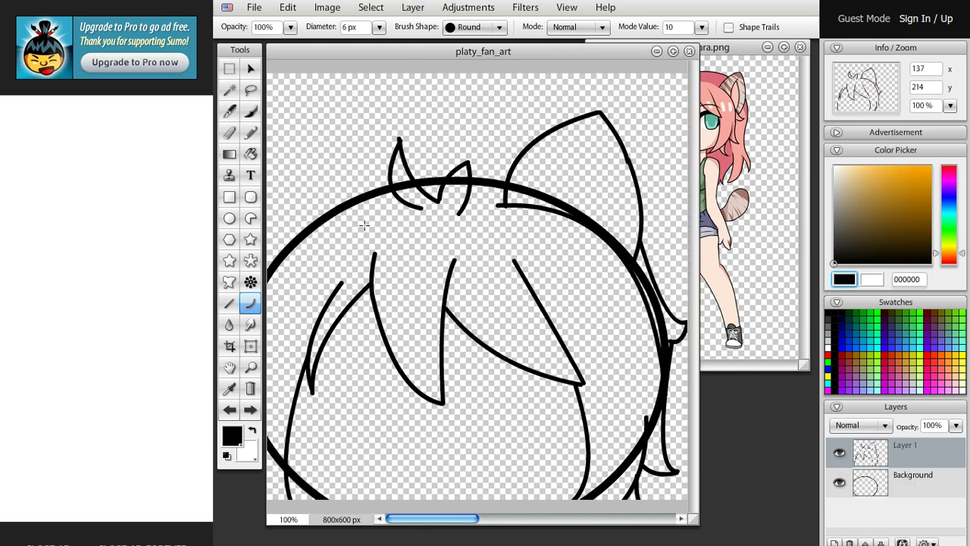
click(749, 46)
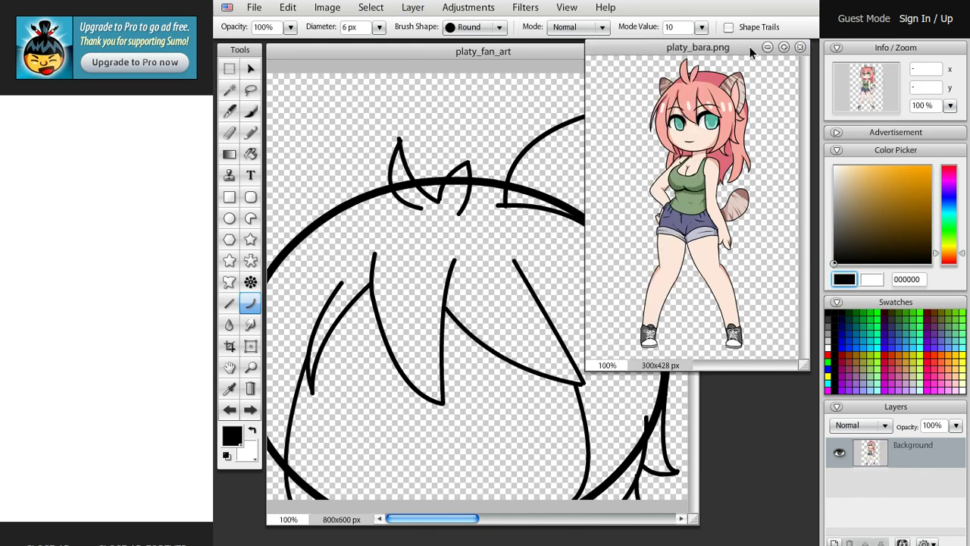
click(528, 46)
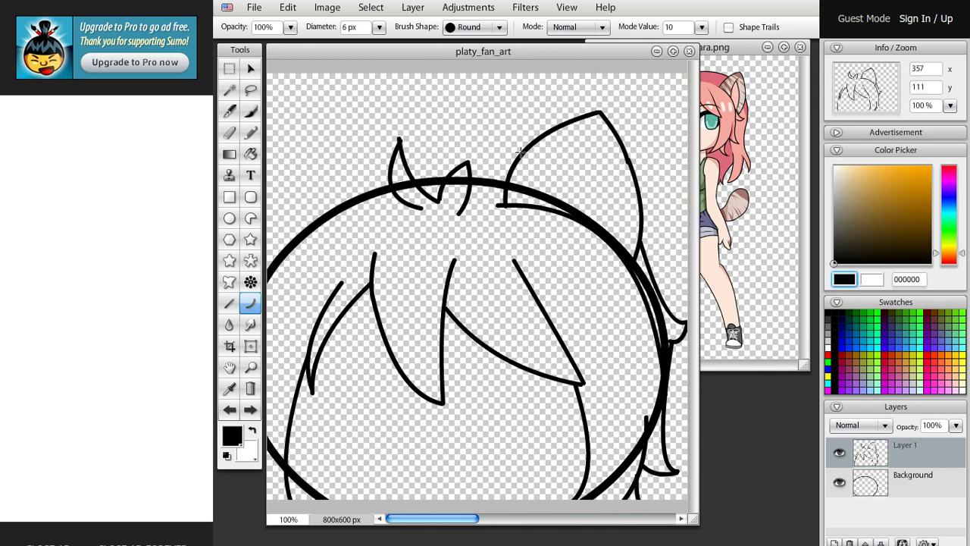
drag(520, 152, 311, 204)
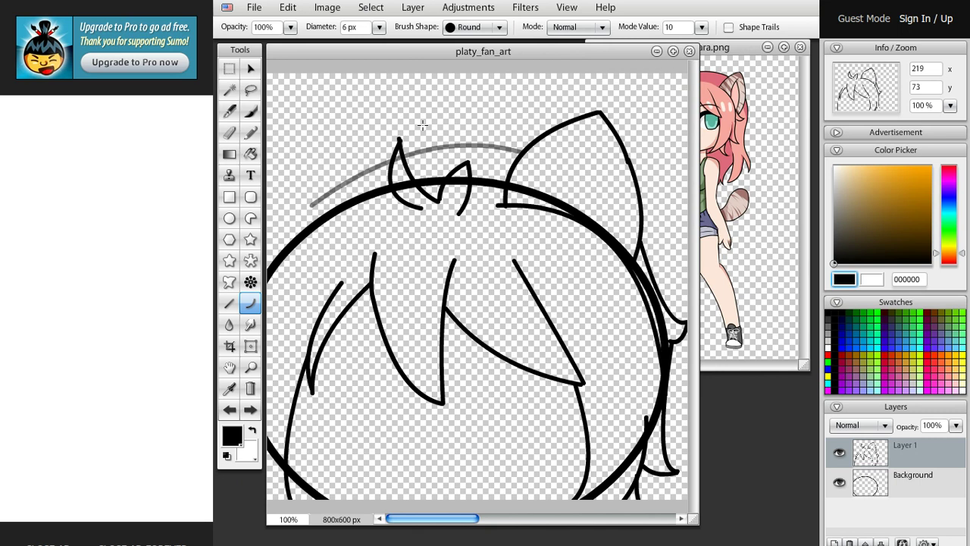
click(370, 158)
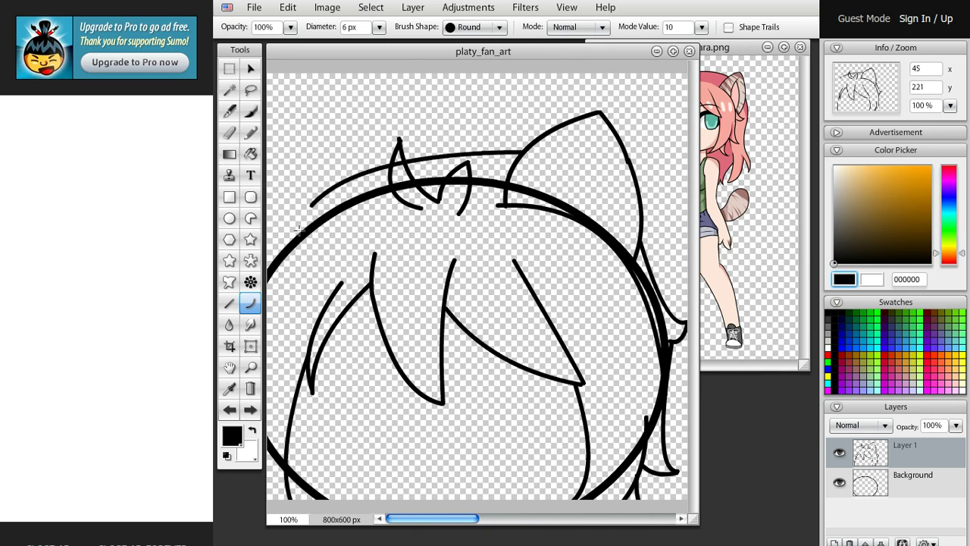
click(230, 132)
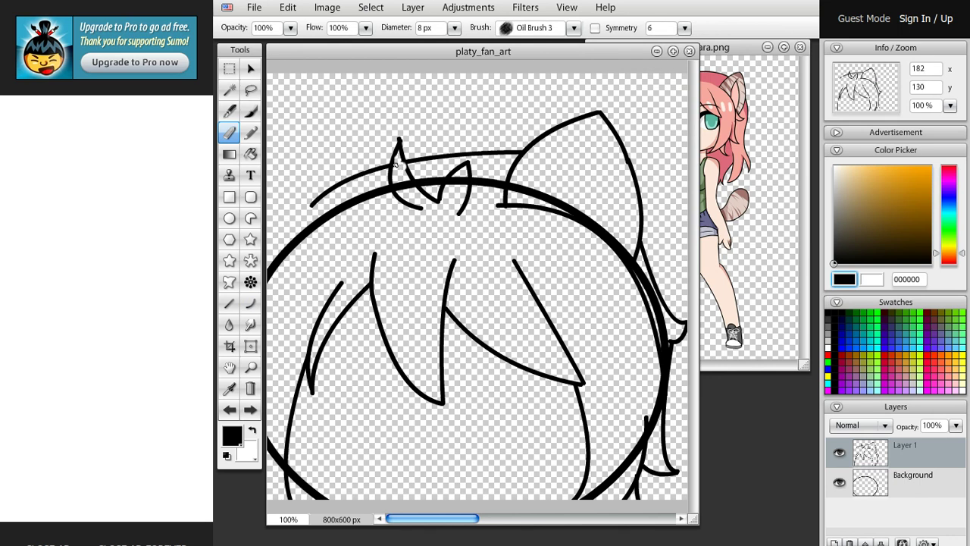
click(251, 282)
click(251, 305)
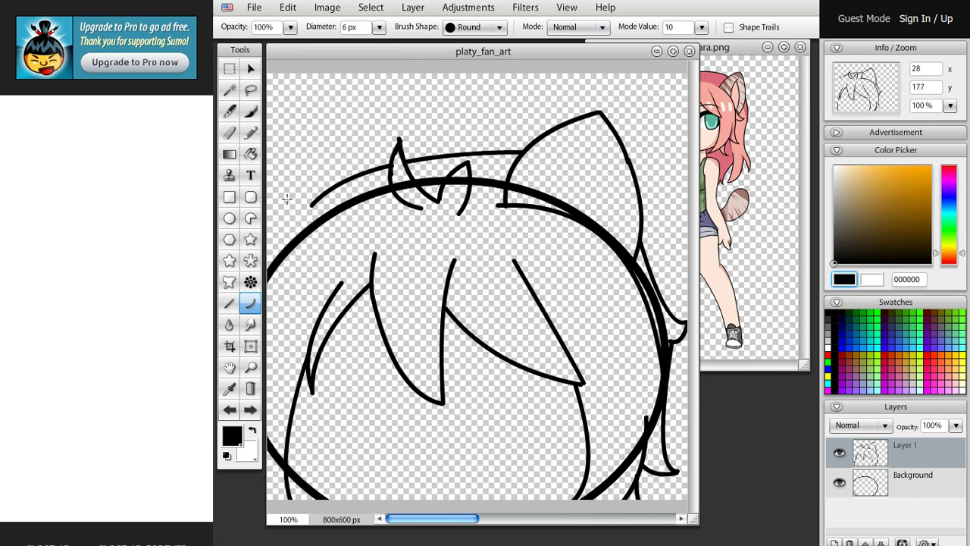
- Extend the top hair outline down to the canvas's left edge and draw a second short curve just beneath it
drag(706, 50, 719, 62)
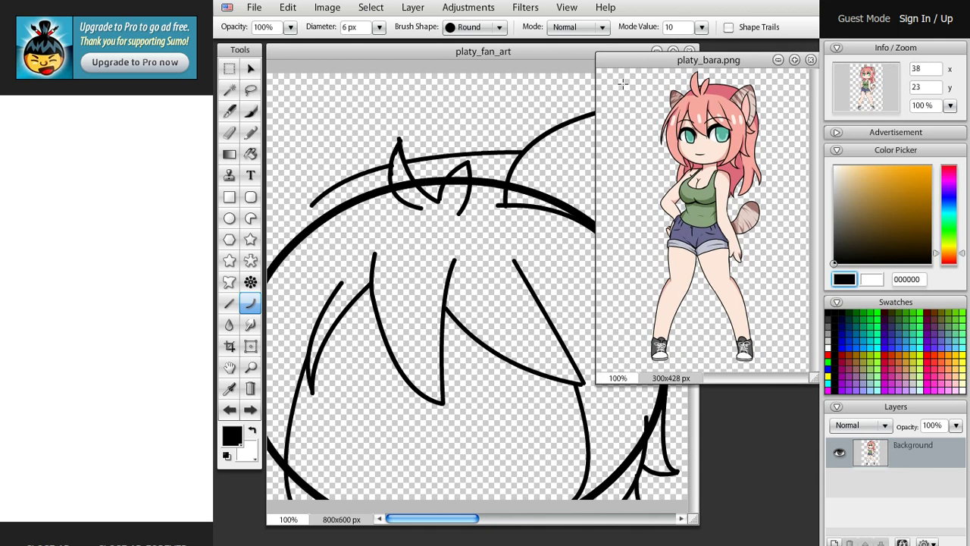
click(355, 51)
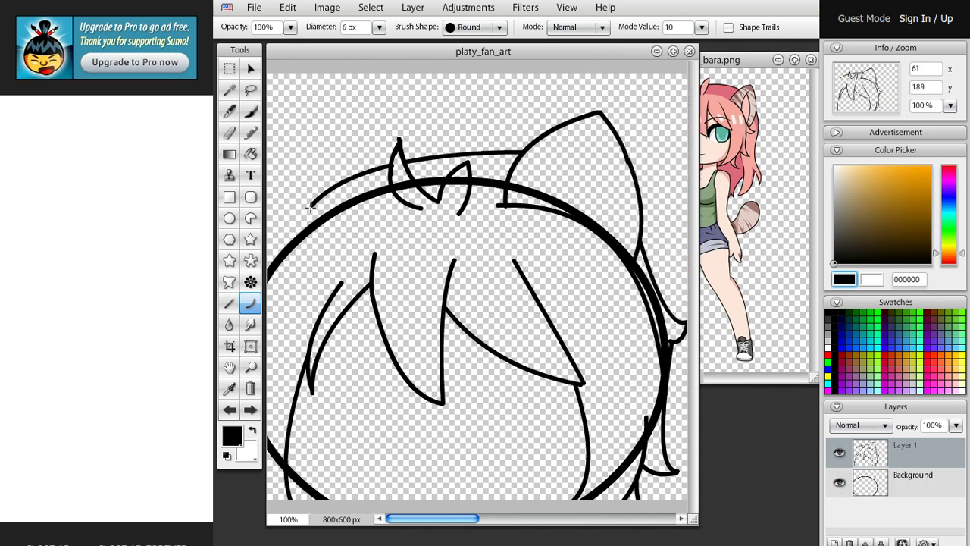
drag(311, 206, 251, 242)
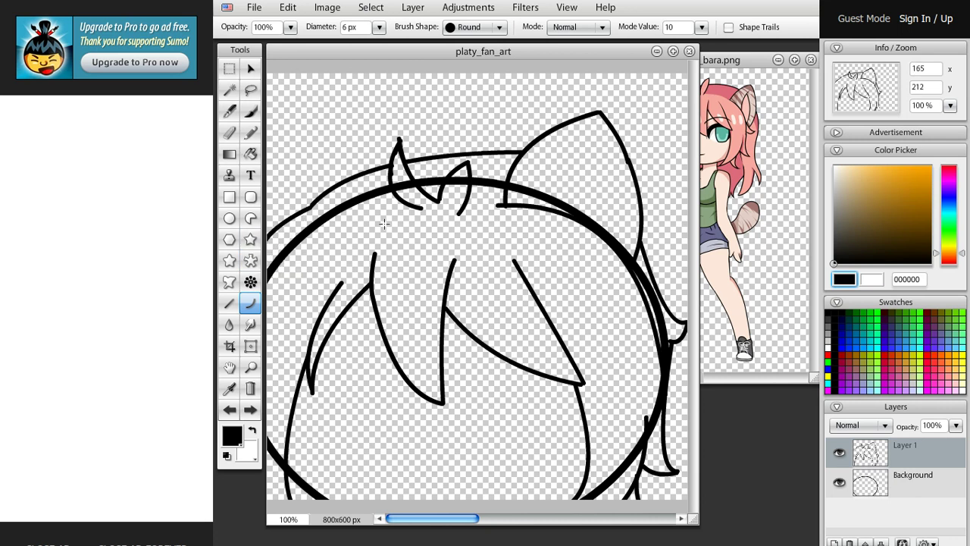
drag(306, 225, 280, 246)
- Add another short curve under the hair outline where it meets the canvas's left edge
click(747, 197)
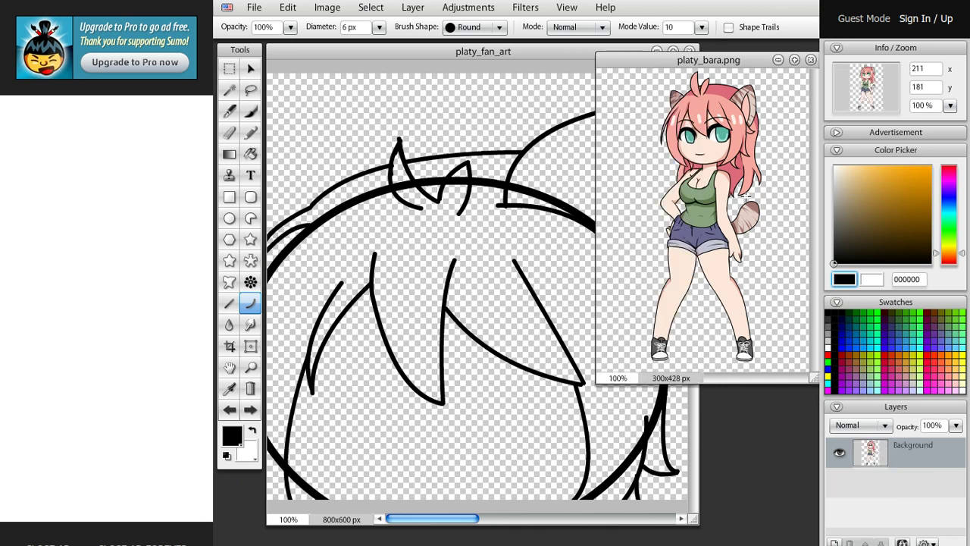
click(514, 115)
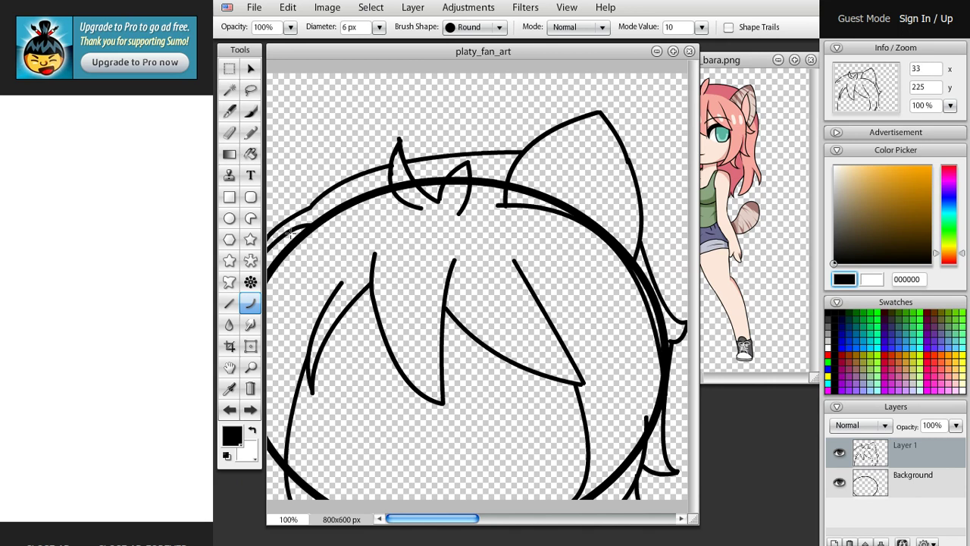
drag(515, 115, 379, 206)
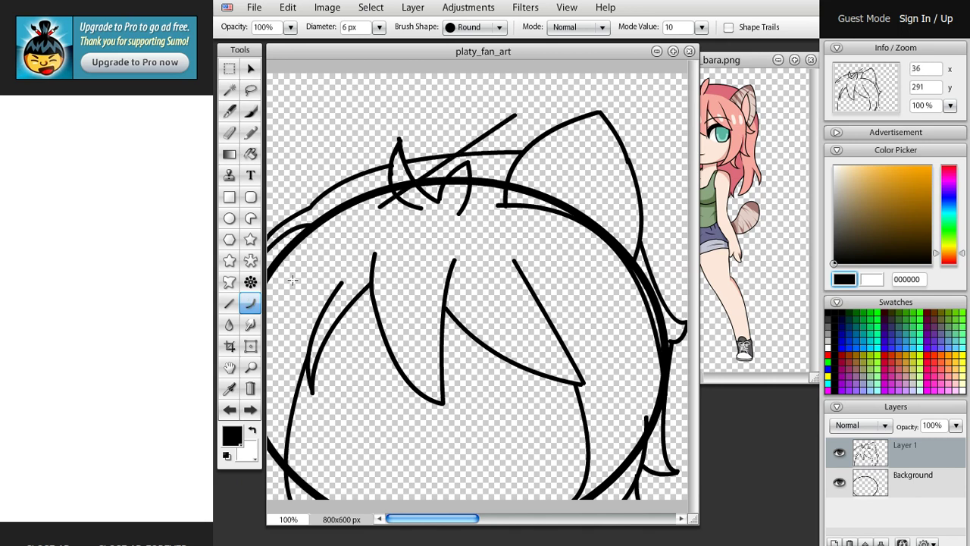
key(ctrl+z)
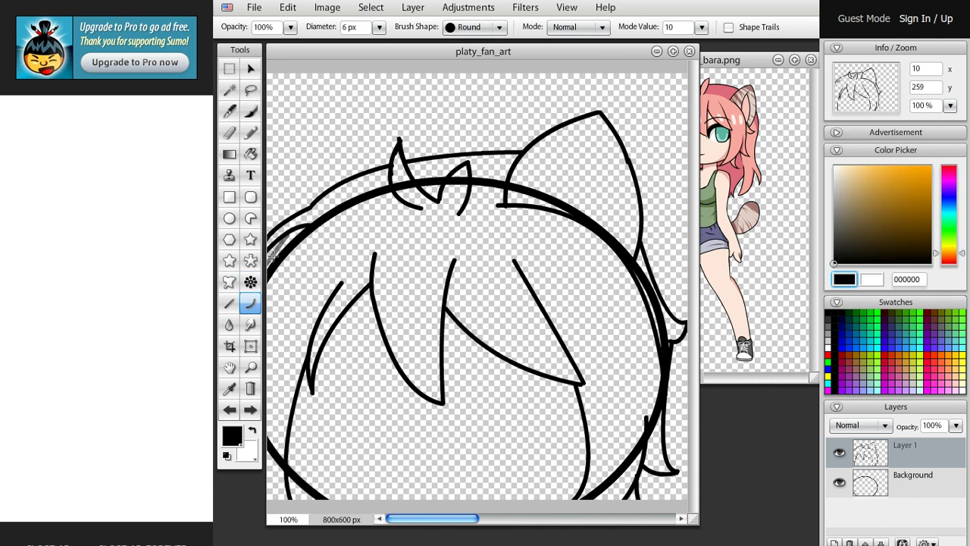
drag(272, 255, 289, 253)
drag(750, 232, 745, 195)
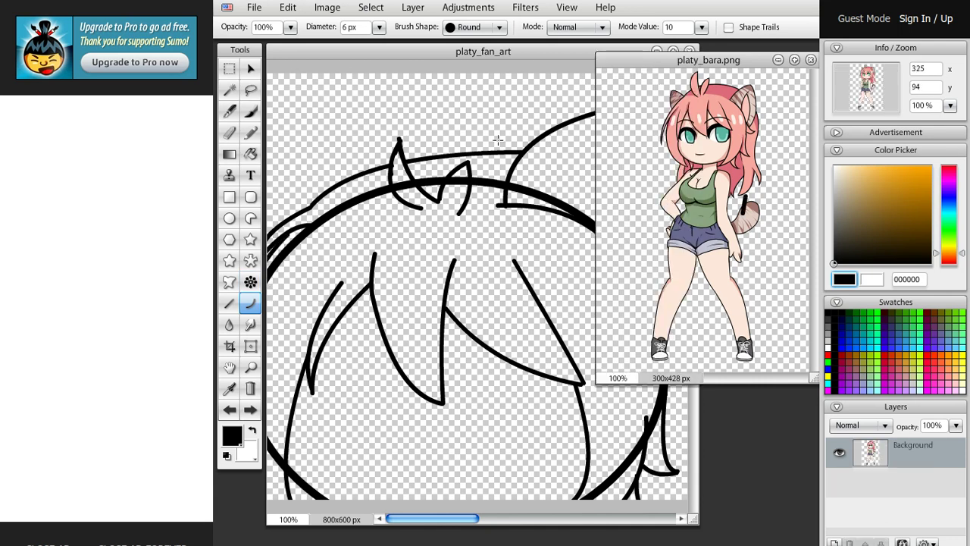
key(ctrl+z)
click(400, 119)
drag(401, 119, 355, 139)
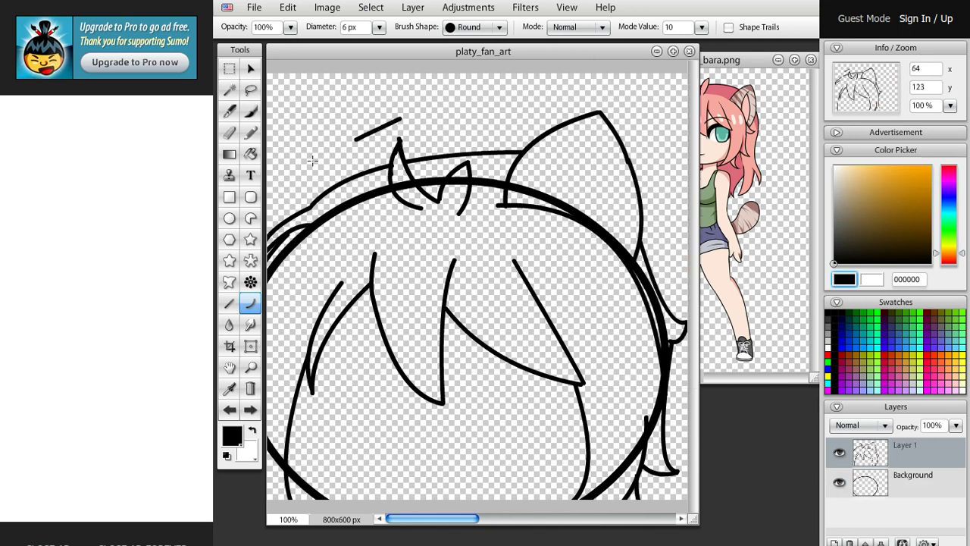
key(ctrl+z)
mouse_move(336, 188)
mouse_down()
mouse_move(311, 159)
mouse_move(294, 164)
mouse_move(307, 178)
mouse_move(280, 157)
mouse_up()
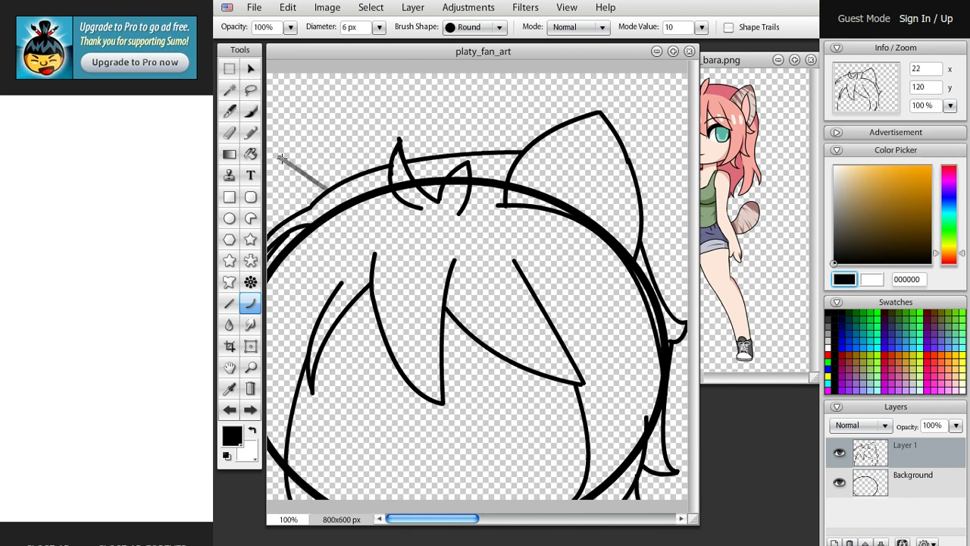
mouse_move(319, 187)
mouse_down()
mouse_move(321, 169)
mouse_move(275, 241)
mouse_move(283, 219)
mouse_move(265, 189)
mouse_up()
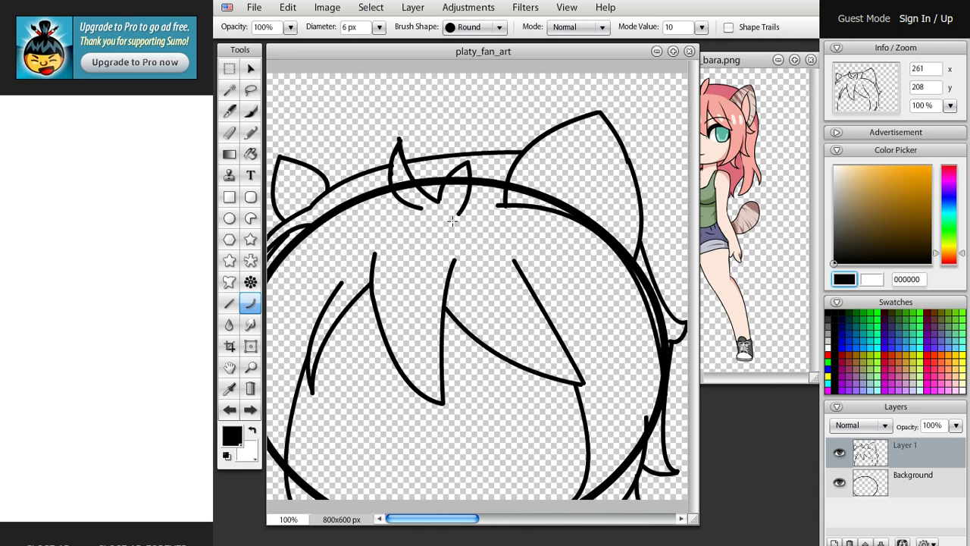
key(ctrl+z)
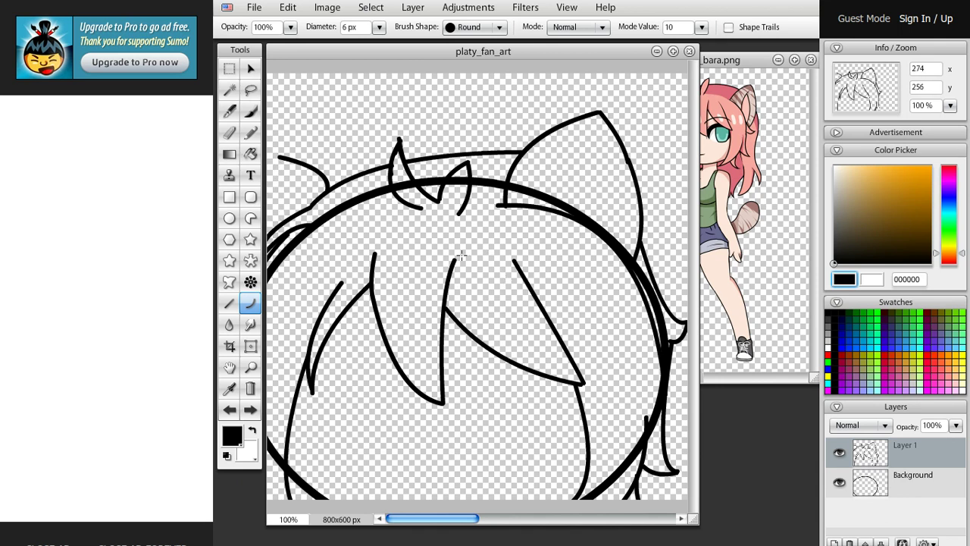
key(ctrl+z)
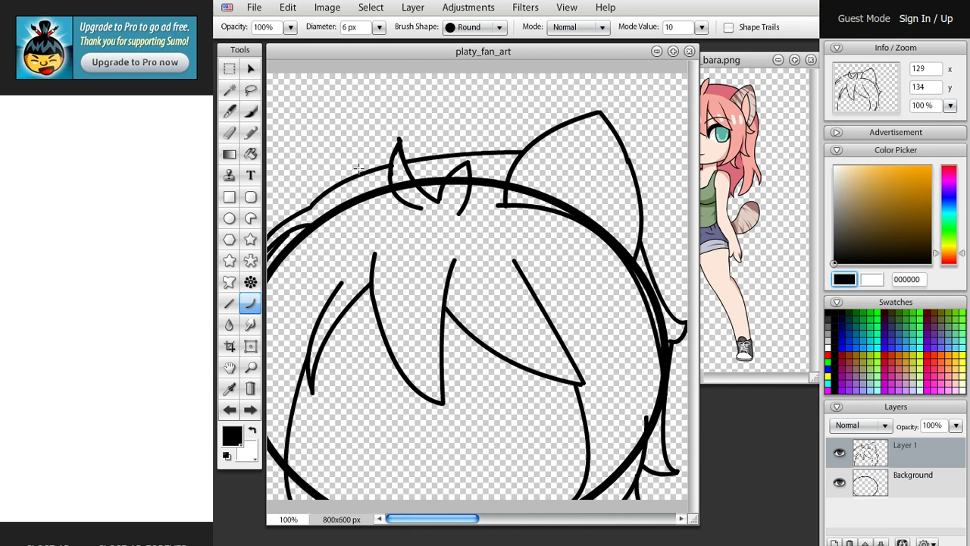
- Draw the left animal ear with curves rising from the top hair outline to a tip and back down to the hair
mouse_move(359, 170)
mouse_down()
mouse_move(314, 156)
mouse_move(259, 177)
mouse_move(301, 171)
mouse_move(313, 108)
mouse_move(321, 113)
mouse_up()
key(Escape)
mouse_move(352, 174)
mouse_down()
mouse_move(273, 119)
mouse_move(277, 168)
mouse_move(334, 161)
mouse_move(349, 144)
mouse_move(308, 133)
mouse_move(326, 155)
mouse_up()
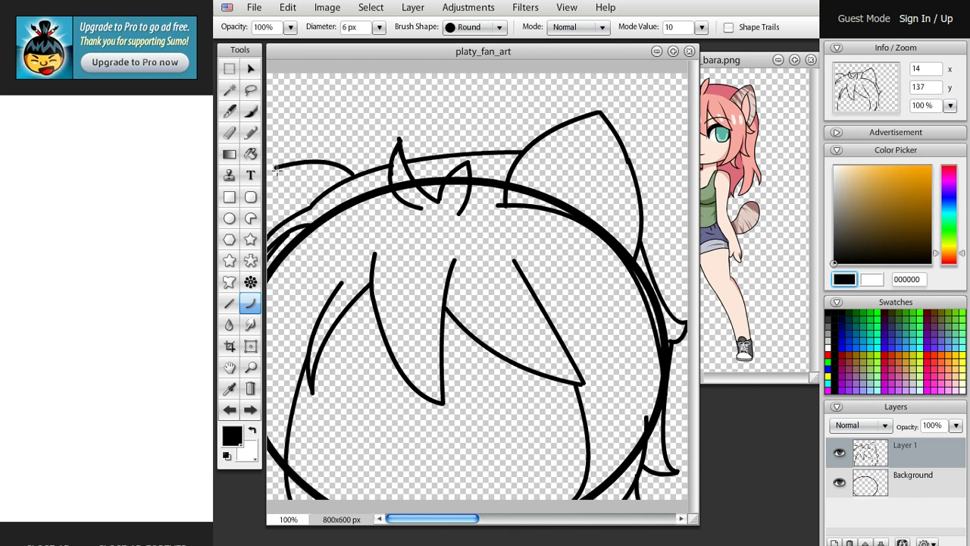
drag(276, 171, 291, 216)
drag(271, 181, 270, 216)
- Draw an arched upper eyelid curve in the empty face area below the bangs, between the middle and right strands
click(251, 367)
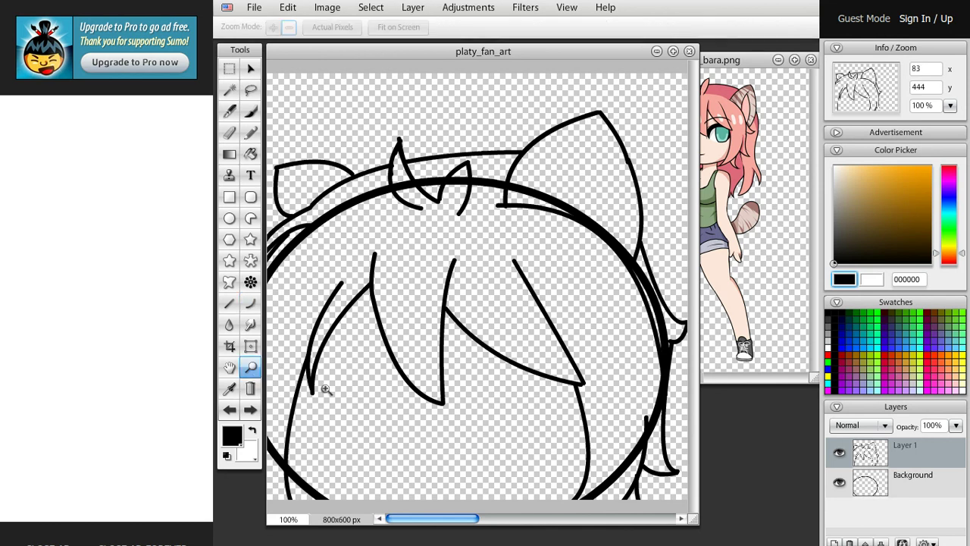
alt+click(442, 440)
alt+click(442, 440)
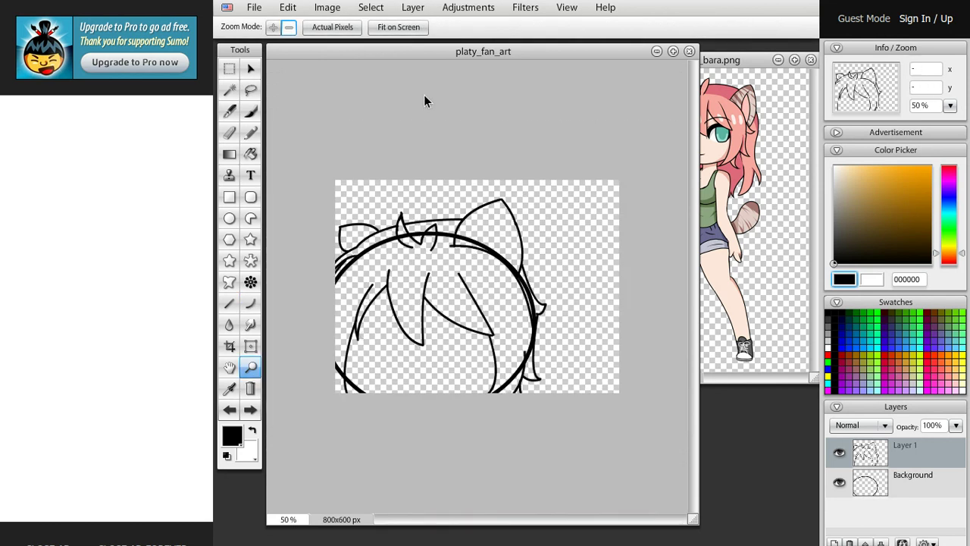
click(277, 27)
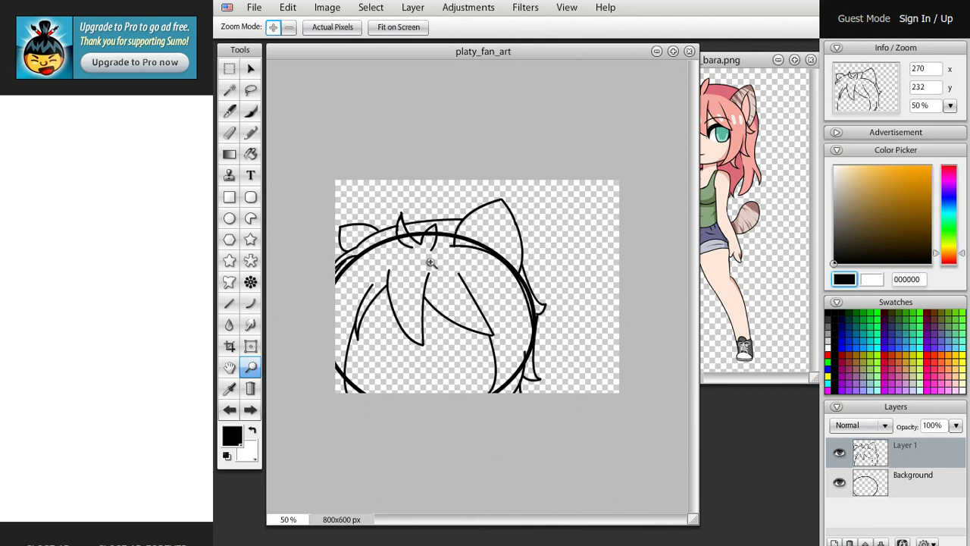
click(470, 368)
click(471, 368)
click(471, 369)
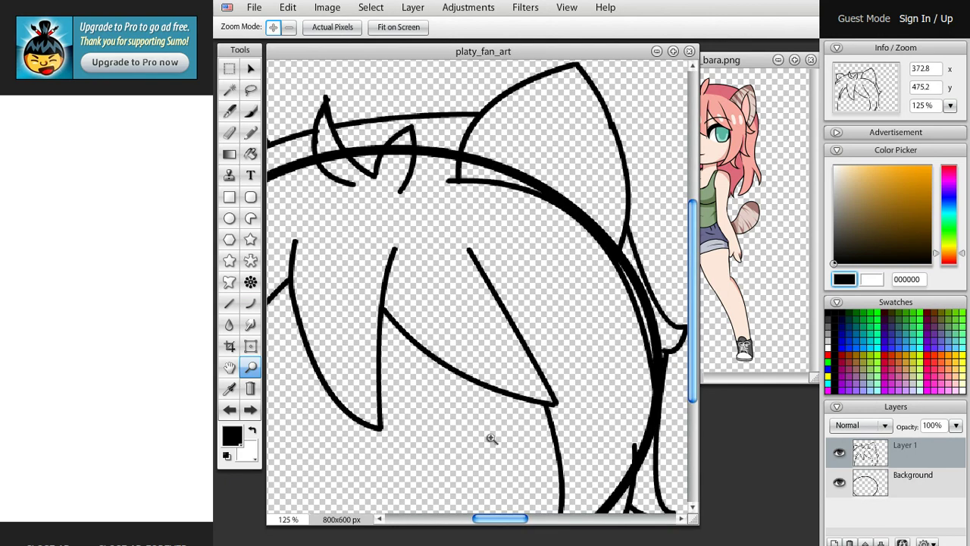
click(491, 439)
click(420, 471)
click(420, 472)
click(418, 470)
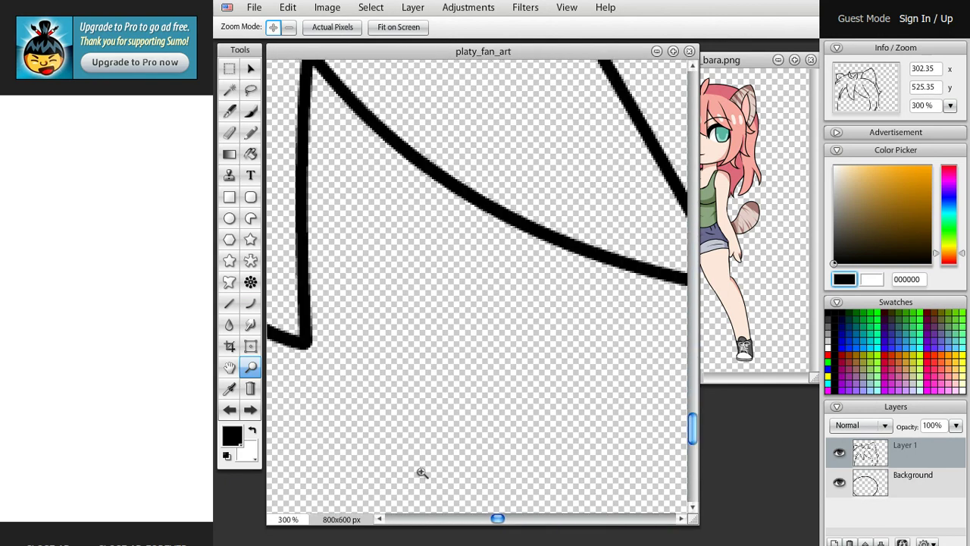
click(417, 470)
mouse_move(690, 251)
mouse_down()
mouse_move(687, 382)
mouse_move(647, 493)
mouse_up()
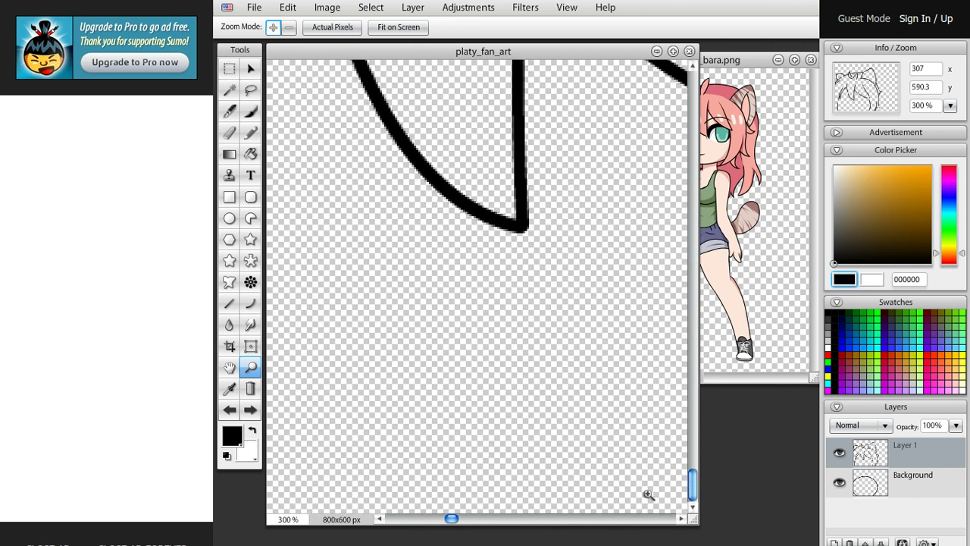
mouse_move(451, 522)
mouse_down()
mouse_move(551, 517)
mouse_move(493, 519)
mouse_move(512, 519)
mouse_up()
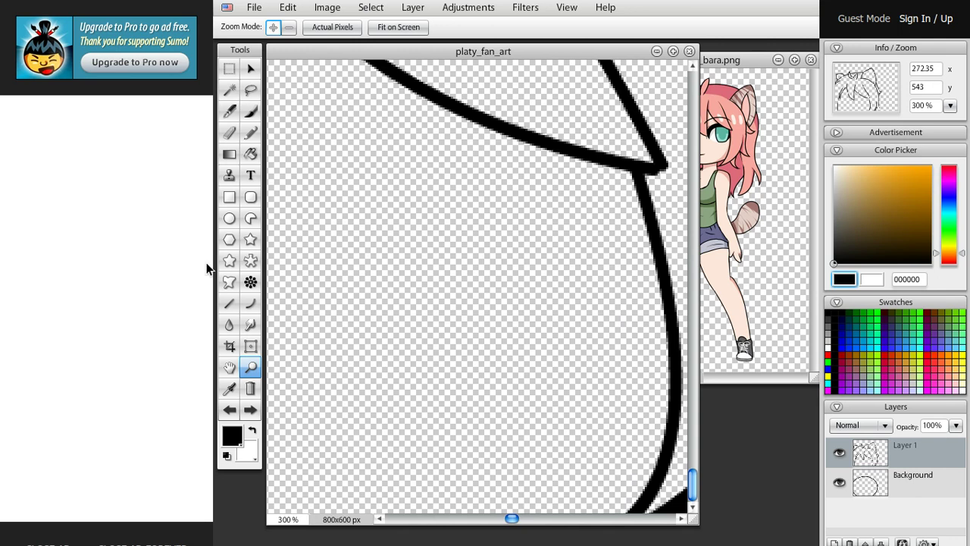
click(252, 302)
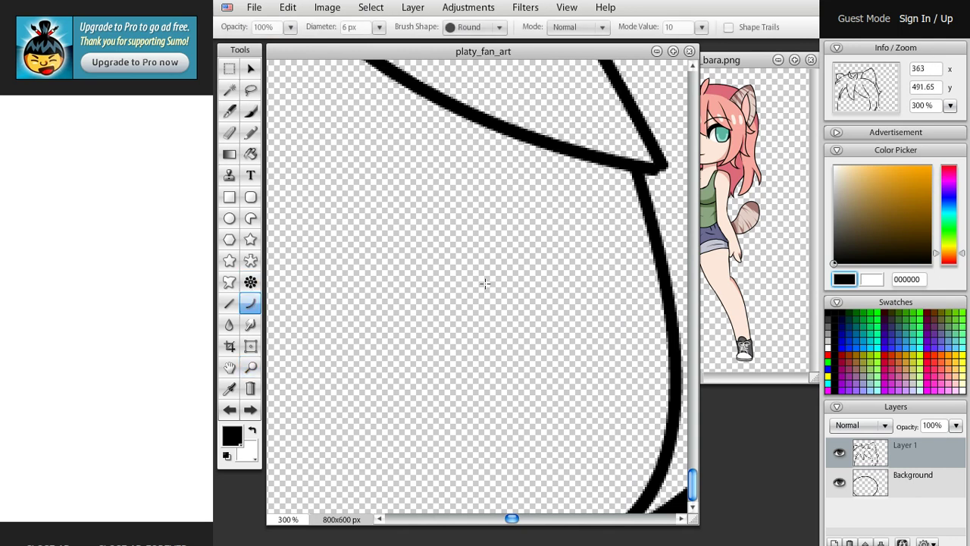
drag(529, 299, 464, 282)
drag(344, 325, 270, 326)
mouse_move(407, 310)
mouse_down()
mouse_move(369, 162)
mouse_move(334, 220)
mouse_up()
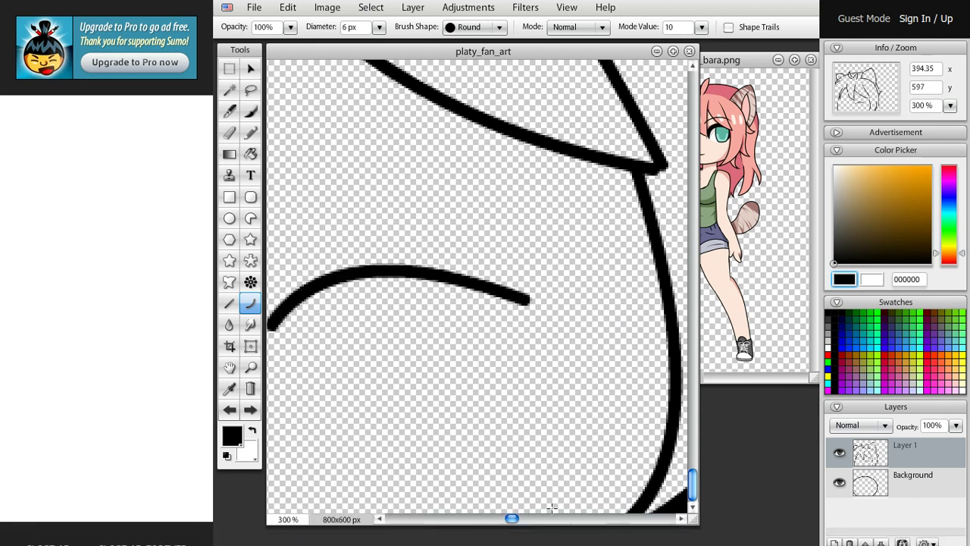
- Try a rounded hook at the eyelid curve's left end with a second curve rising from it, and undo both
drag(513, 519, 493, 520)
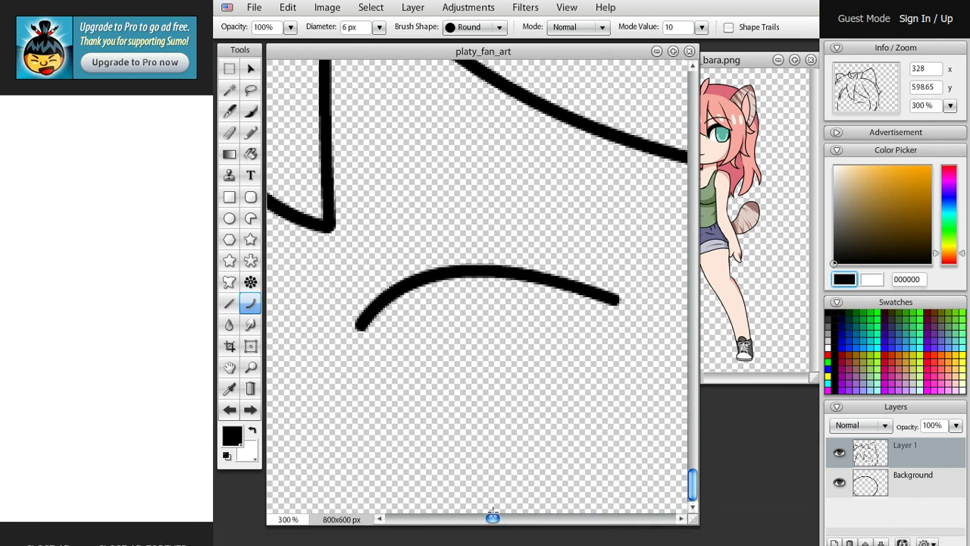
mouse_move(358, 322)
mouse_down()
mouse_move(310, 289)
mouse_move(310, 320)
mouse_move(462, 217)
mouse_move(421, 207)
mouse_up()
click(310, 320)
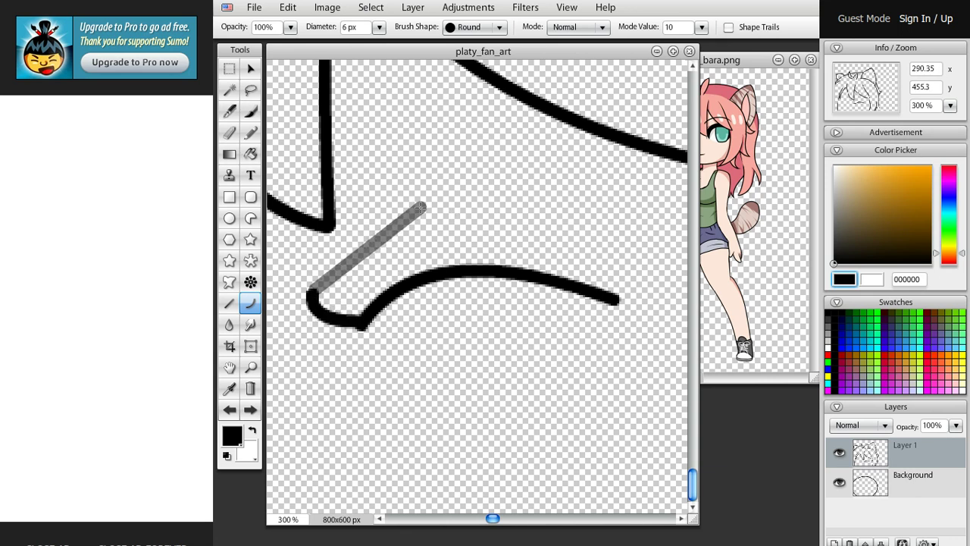
drag(377, 250, 334, 243)
click(358, 239)
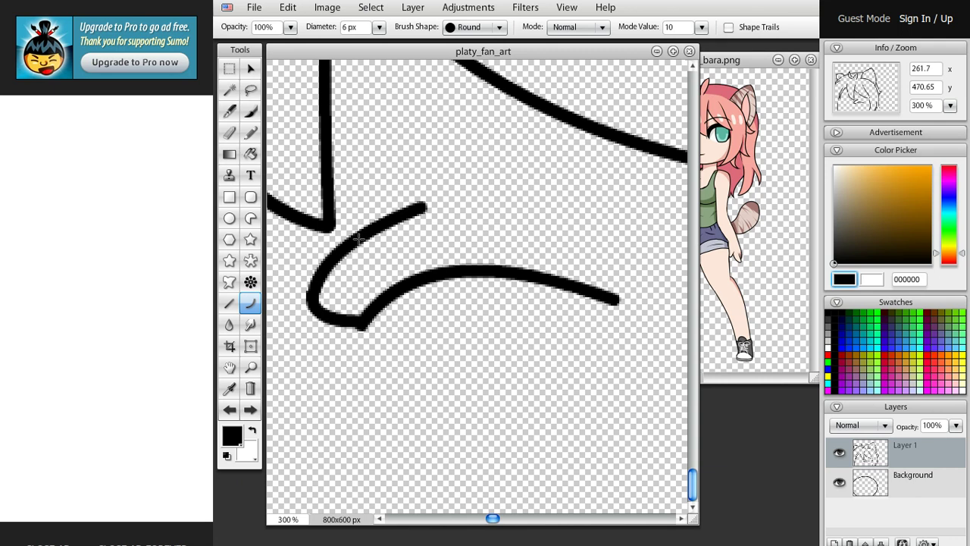
key(ctrl+z)
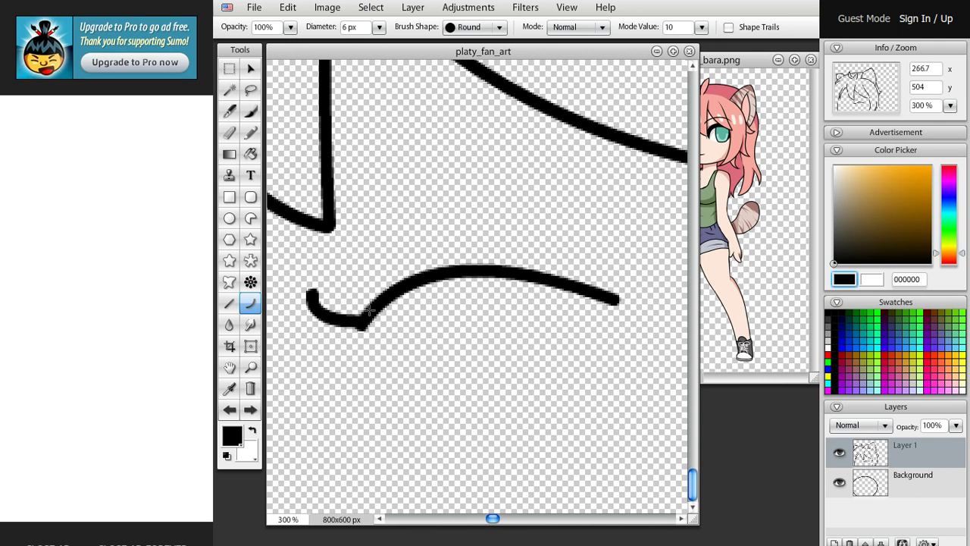
key(ctrl+z)
- Try a pointed lash outline from the eyelid curve's left end with an upper edge above it, and undo those curves
drag(362, 326, 295, 295)
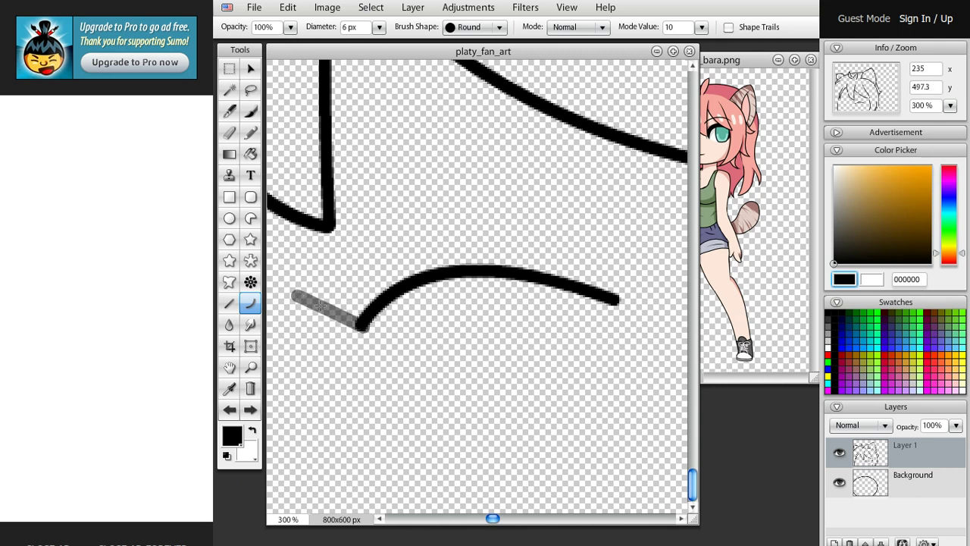
click(319, 303)
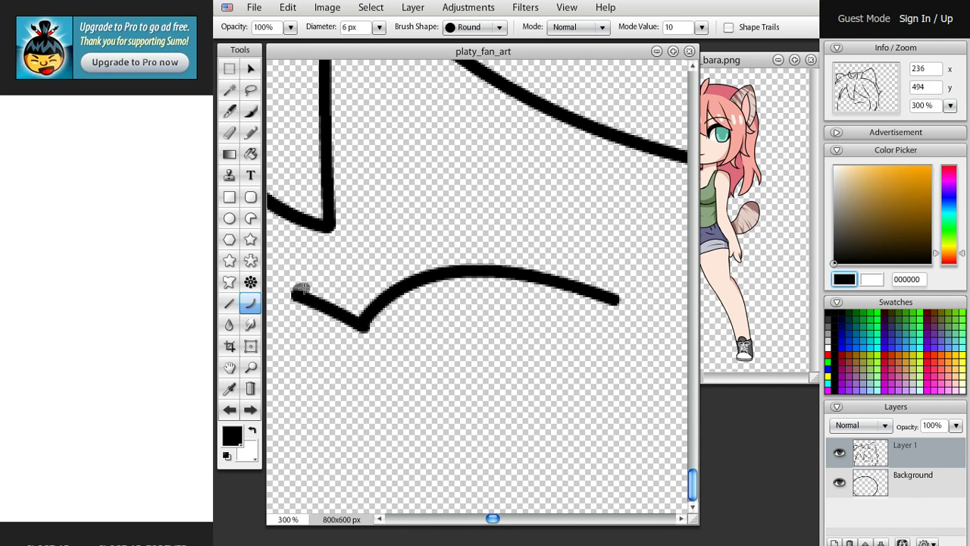
drag(302, 288, 395, 264)
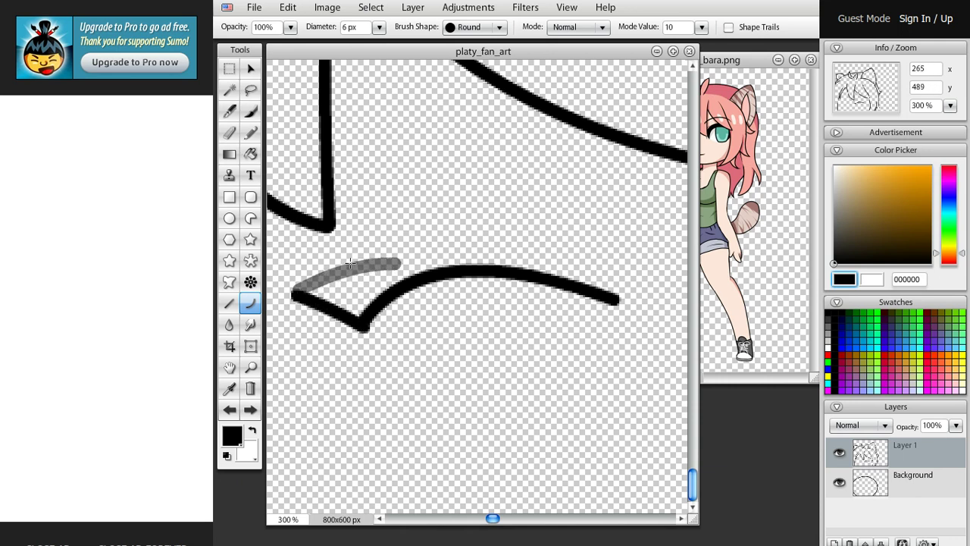
click(377, 263)
mouse_move(395, 263)
mouse_down()
mouse_move(614, 199)
mouse_move(620, 303)
mouse_up()
drag(563, 292, 536, 201)
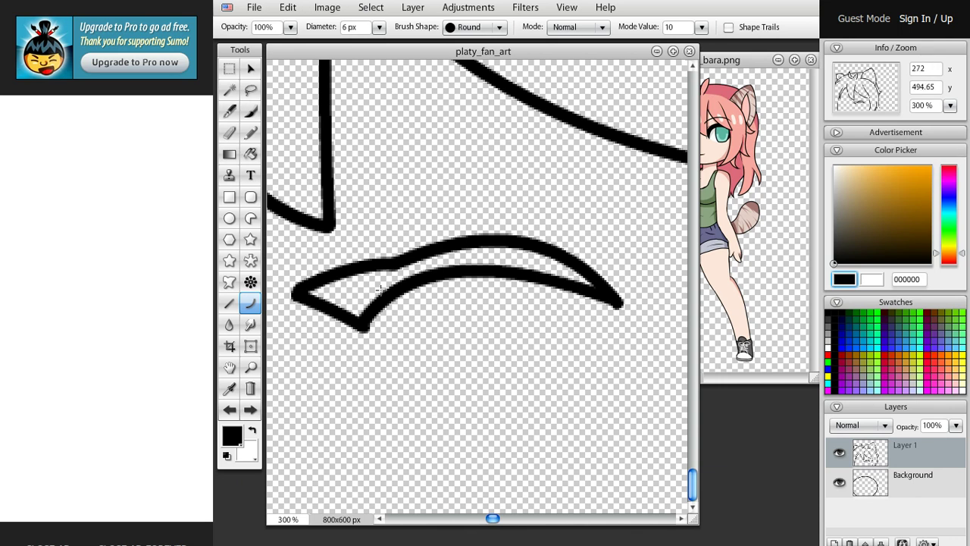
key(ctrl+z)
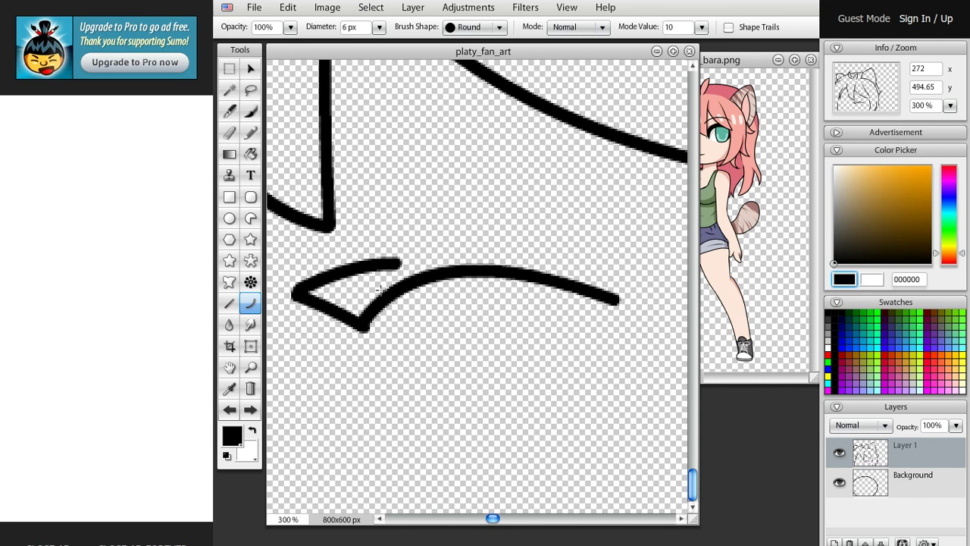
key(ctrl+z)
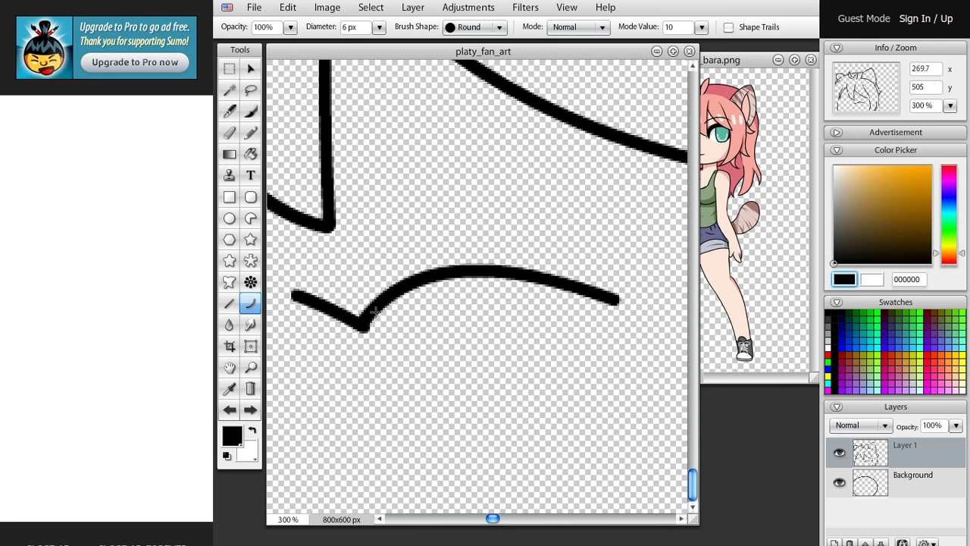
key(ctrl+z)
drag(363, 324, 365, 416)
key(ctrl+z)
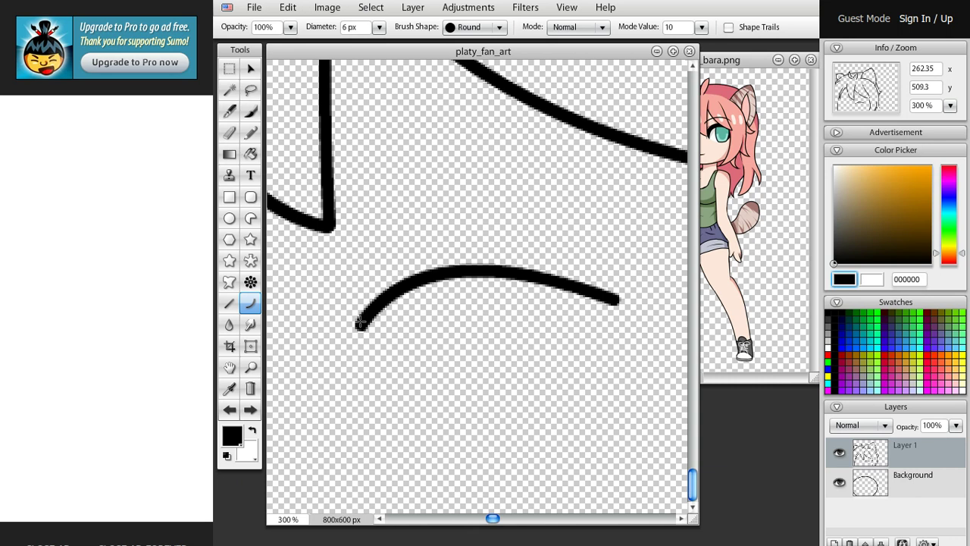
- Extend the eyelid curve downward from its left end and draw a curve from there back up to an outer lash point
mouse_move(361, 325)
mouse_down()
mouse_move(366, 443)
mouse_move(355, 408)
mouse_move(323, 411)
mouse_up()
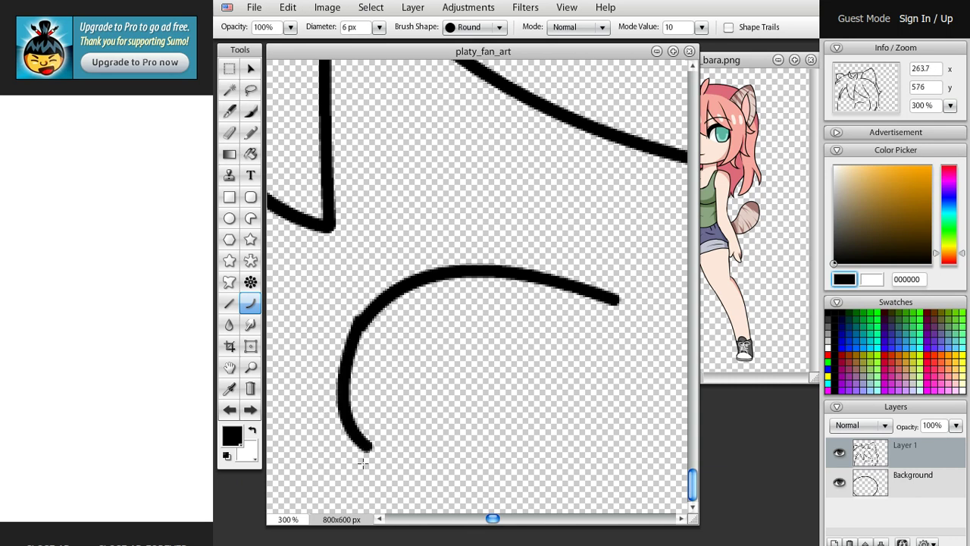
mouse_move(366, 450)
mouse_down()
mouse_move(282, 381)
mouse_move(331, 277)
mouse_move(275, 371)
mouse_move(271, 401)
mouse_move(275, 385)
mouse_up()
drag(314, 421, 302, 429)
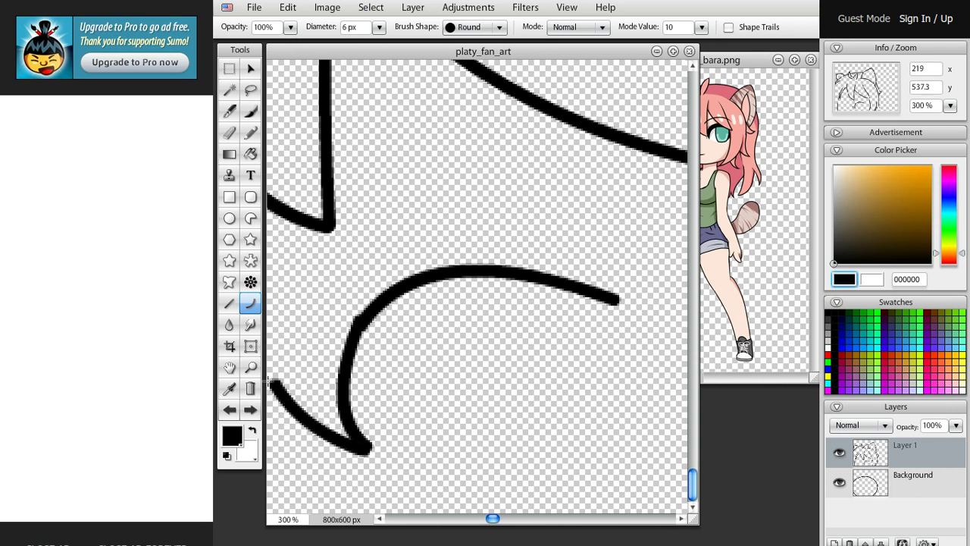
- Close the lash's outer edge up to the eyelid curve and thicken the eyelid line along its top to the right end
mouse_move(271, 382)
mouse_down()
mouse_move(314, 369)
mouse_move(325, 325)
mouse_move(357, 279)
mouse_move(392, 269)
mouse_up()
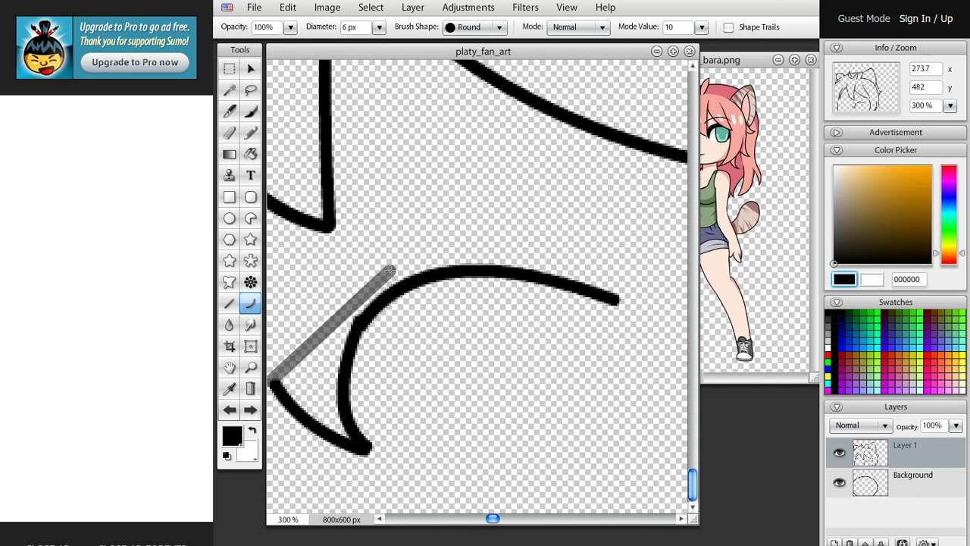
mouse_move(341, 317)
mouse_down()
mouse_move(317, 305)
mouse_move(364, 300)
mouse_move(472, 261)
mouse_move(633, 281)
mouse_move(615, 298)
mouse_move(541, 243)
mouse_move(533, 223)
mouse_move(567, 261)
mouse_move(508, 271)
mouse_move(397, 258)
mouse_move(369, 292)
mouse_up()
mouse_move(429, 288)
mouse_down()
mouse_move(455, 266)
mouse_move(448, 263)
mouse_up()
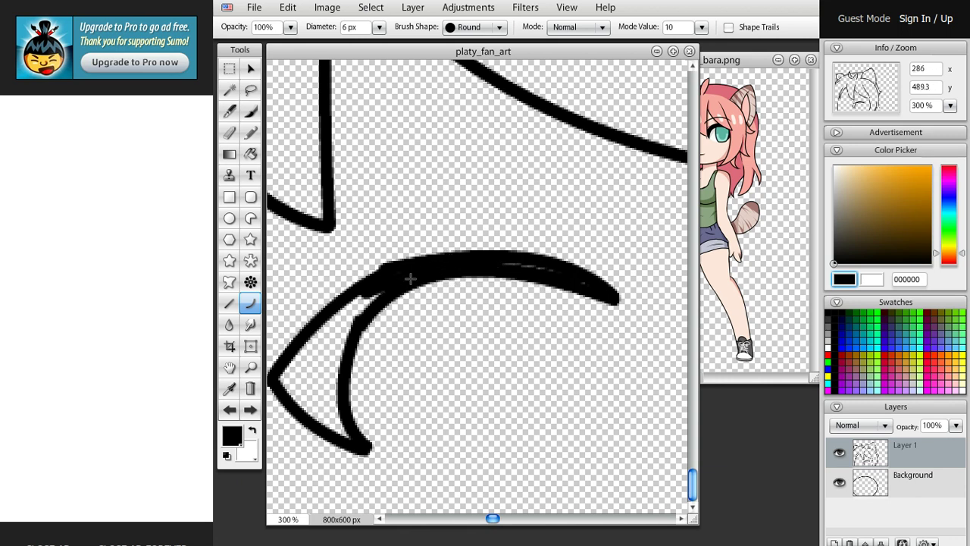
drag(381, 277, 492, 236)
- Fill the inside of the lash's left wing solid black with closely overlapping curves
mouse_move(383, 294)
mouse_down()
mouse_move(317, 388)
mouse_move(351, 403)
mouse_move(347, 443)
mouse_move(314, 347)
mouse_move(301, 343)
mouse_move(310, 349)
mouse_up()
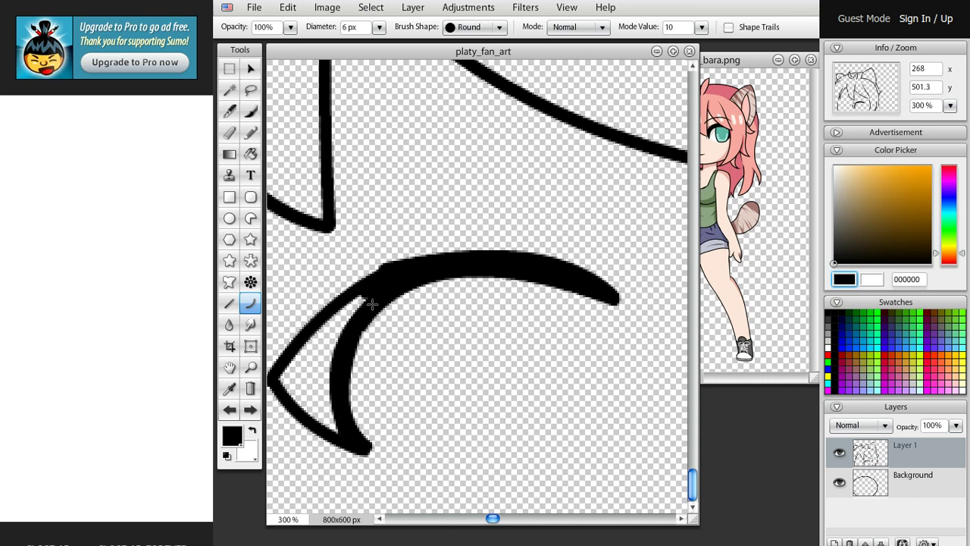
mouse_move(369, 296)
mouse_down()
mouse_move(303, 481)
mouse_move(337, 421)
mouse_move(317, 362)
mouse_move(305, 379)
mouse_up()
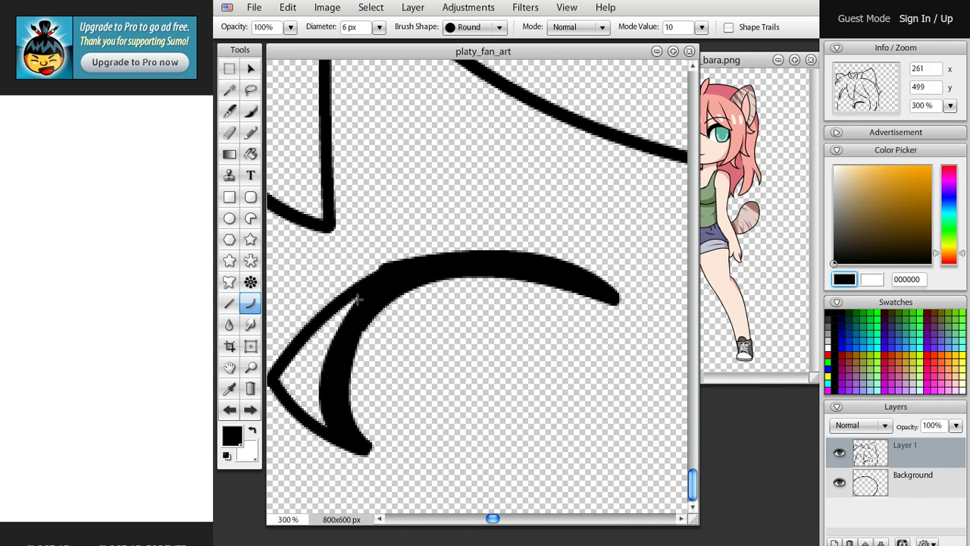
mouse_move(361, 307)
mouse_down()
mouse_move(288, 376)
mouse_move(334, 410)
mouse_move(324, 417)
mouse_move(347, 306)
mouse_move(303, 379)
mouse_move(322, 360)
mouse_up()
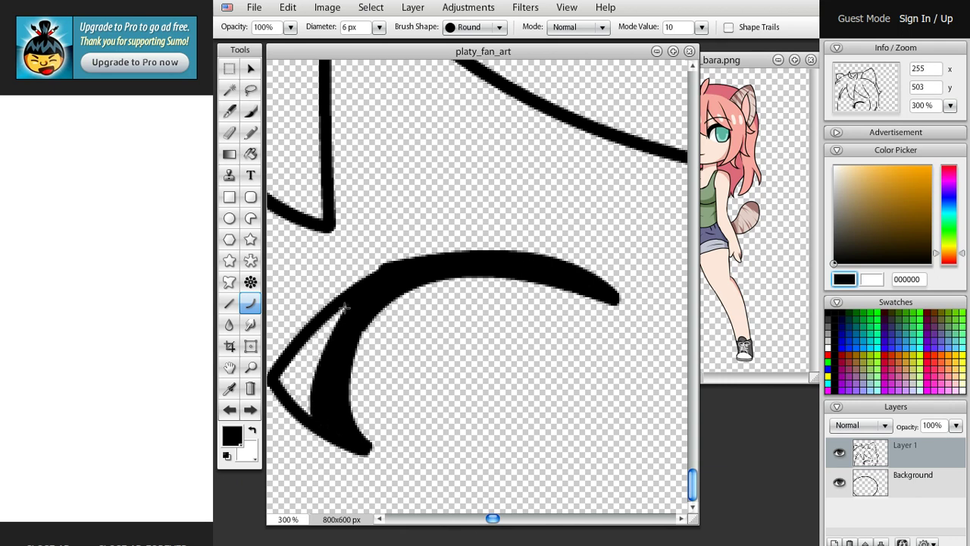
mouse_move(345, 308)
mouse_down()
mouse_move(306, 387)
mouse_move(297, 430)
mouse_move(310, 421)
mouse_move(337, 314)
mouse_move(303, 379)
mouse_move(306, 396)
mouse_move(328, 323)
mouse_up()
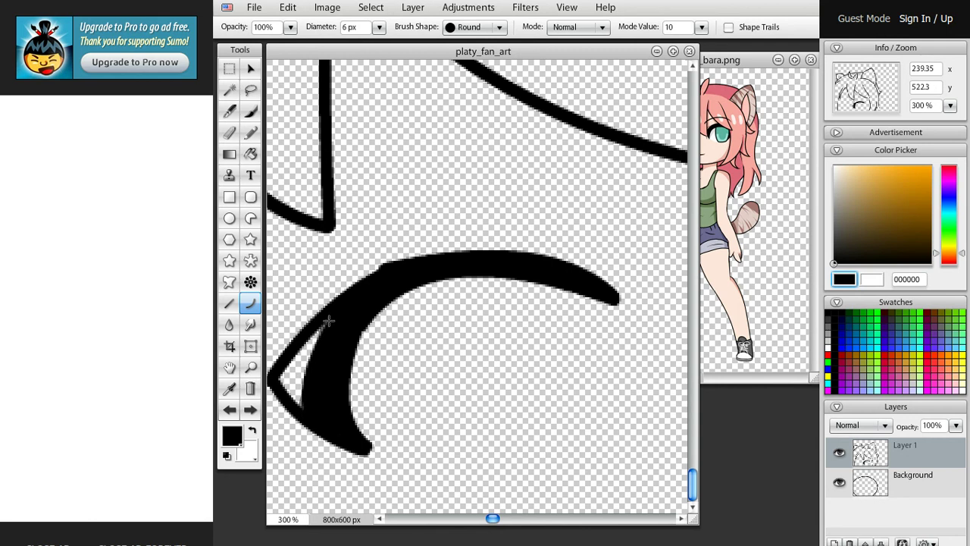
drag(314, 360, 300, 361)
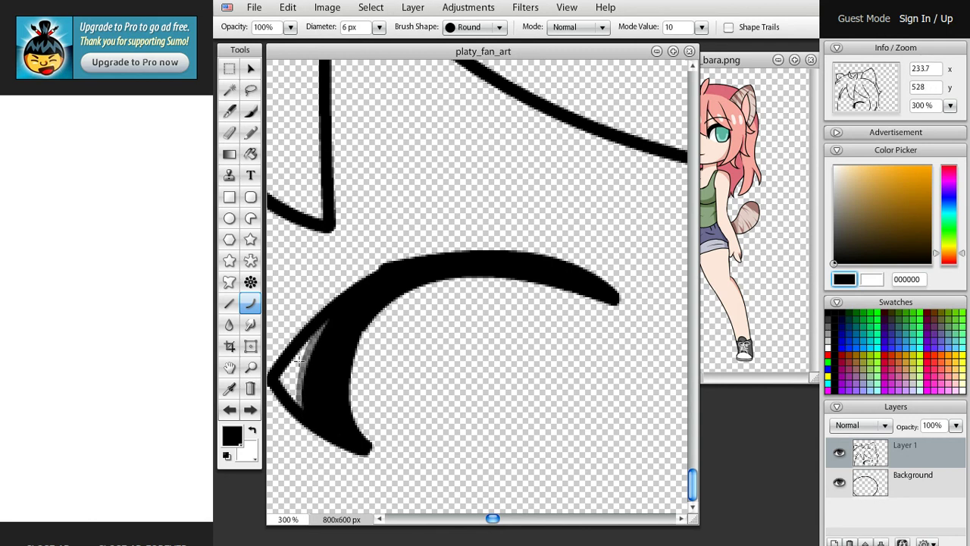
click(300, 361)
drag(312, 322, 296, 395)
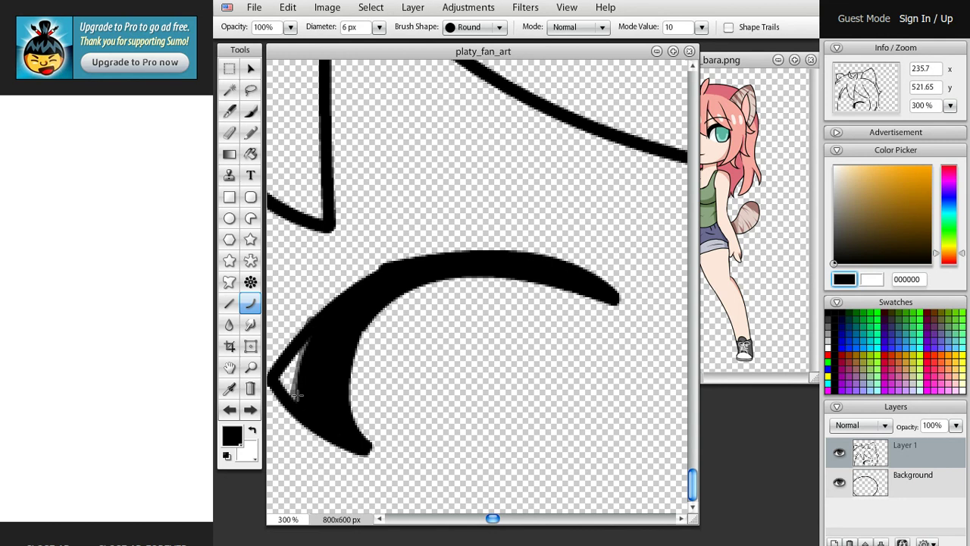
click(295, 386)
key(ctrl+z)
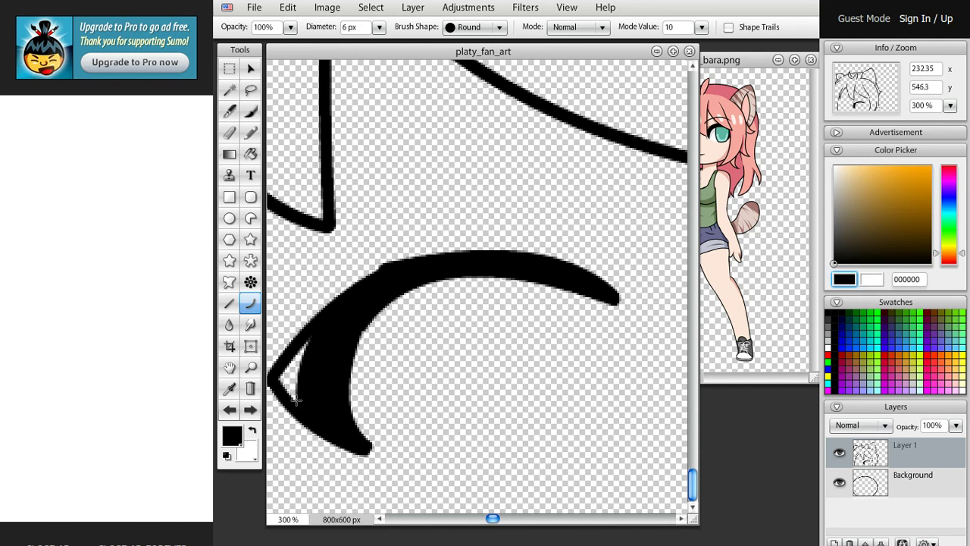
mouse_move(296, 400)
mouse_down()
mouse_move(314, 337)
mouse_move(282, 380)
mouse_up()
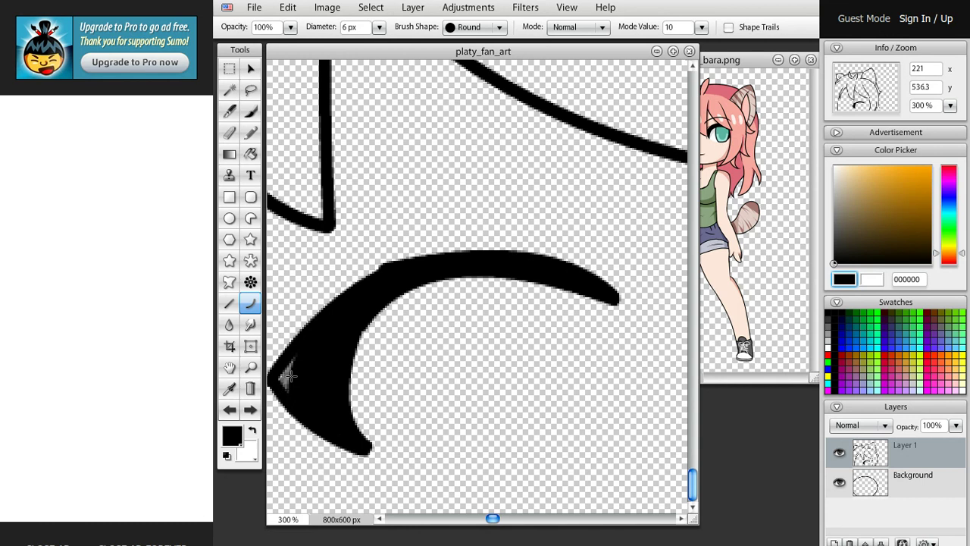
click(285, 376)
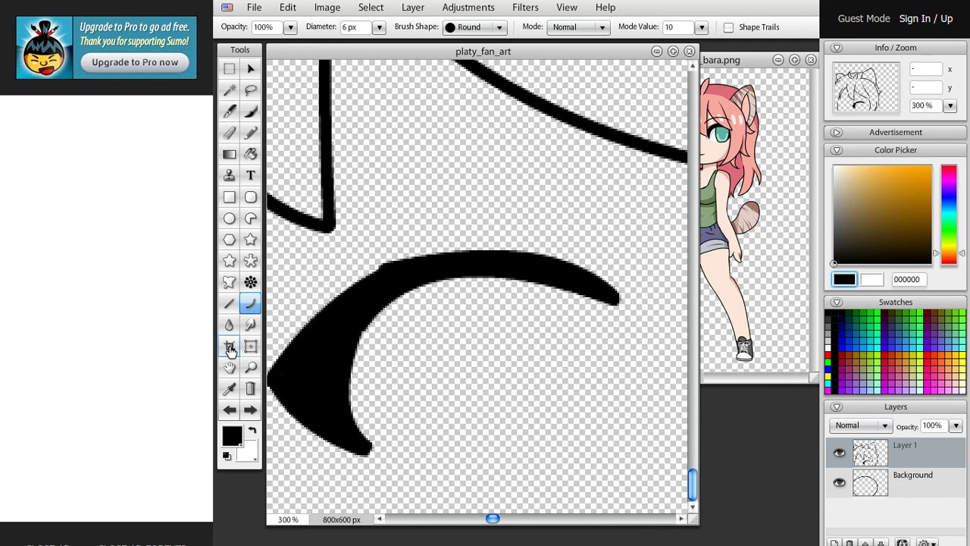
- Set the paint brush to the solid Circle shape and close the brush options
click(229, 133)
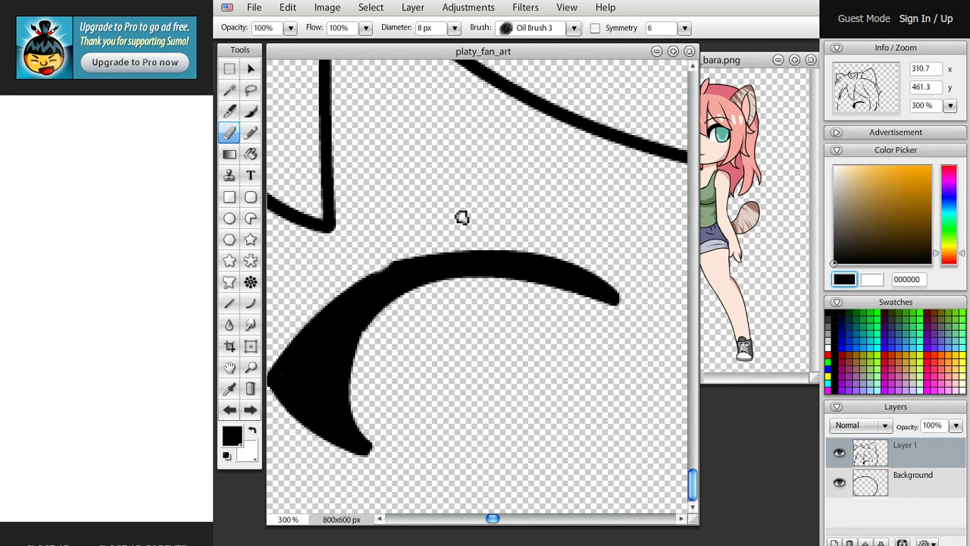
click(534, 28)
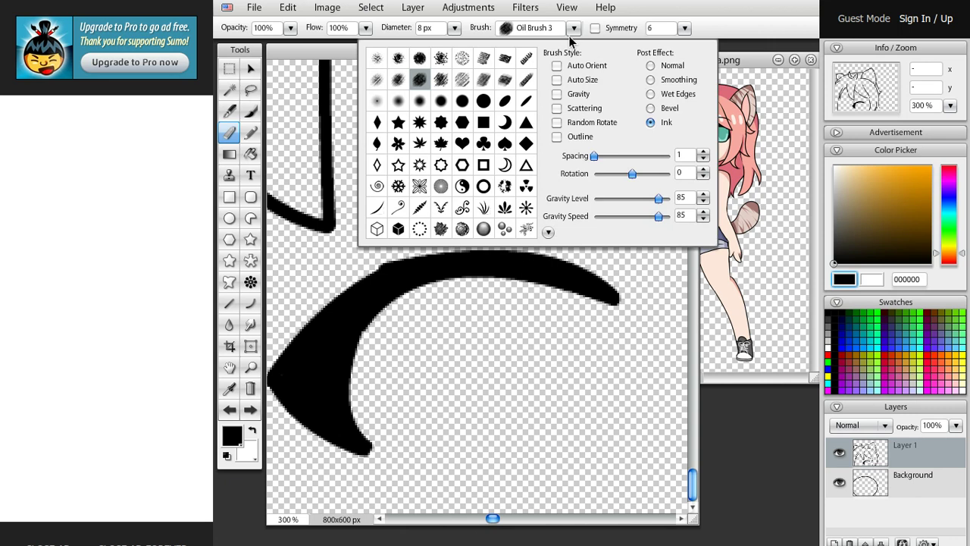
click(482, 108)
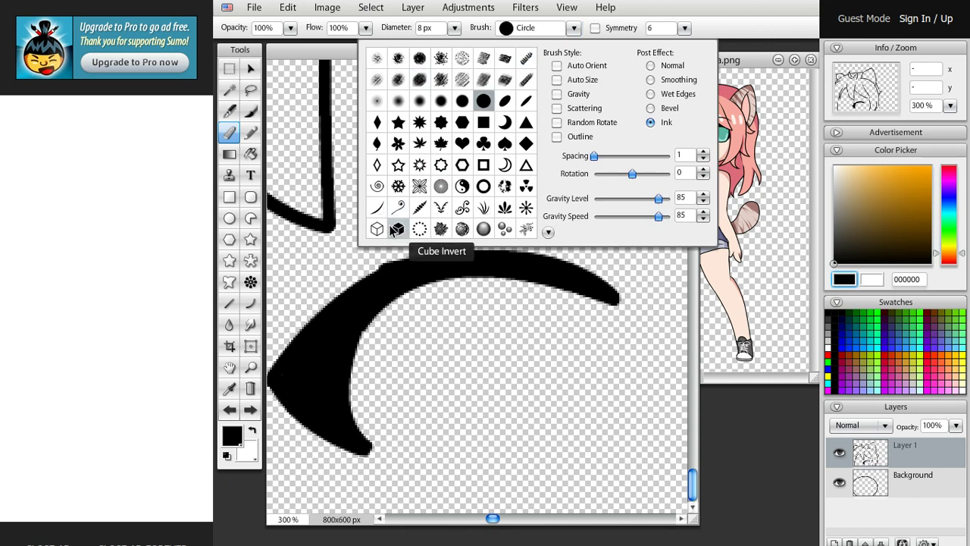
drag(365, 257, 487, 264)
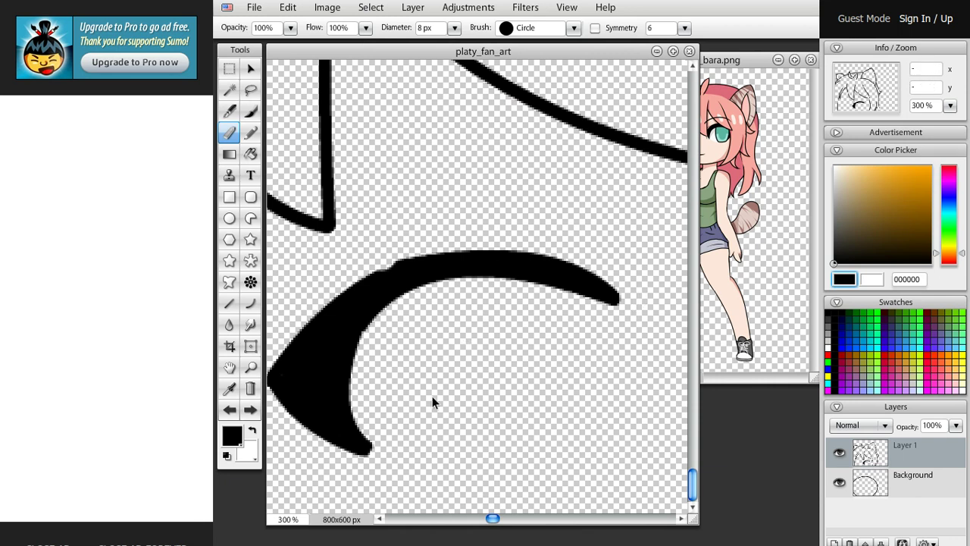
- Try an ellipse with the 11 px line diameter under the eyelid, and undo it
click(251, 306)
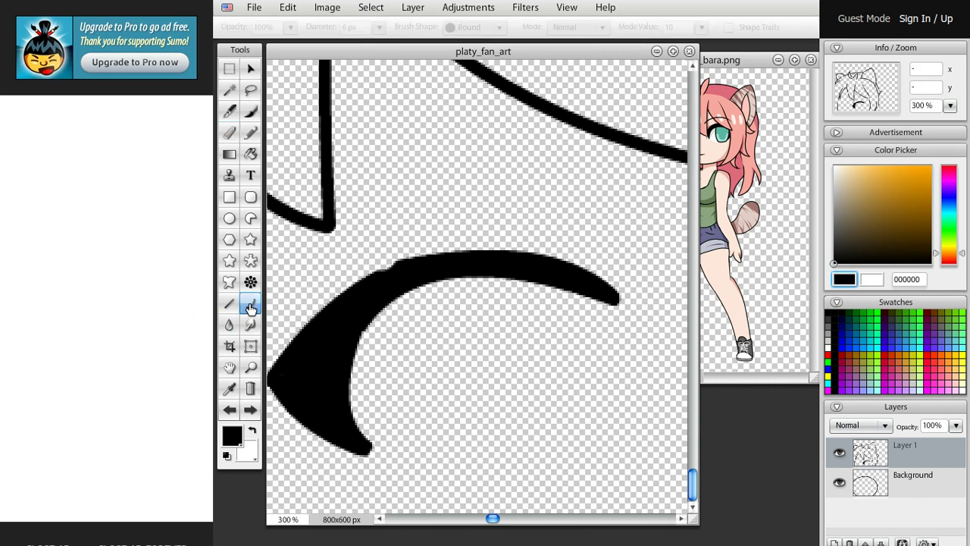
click(229, 218)
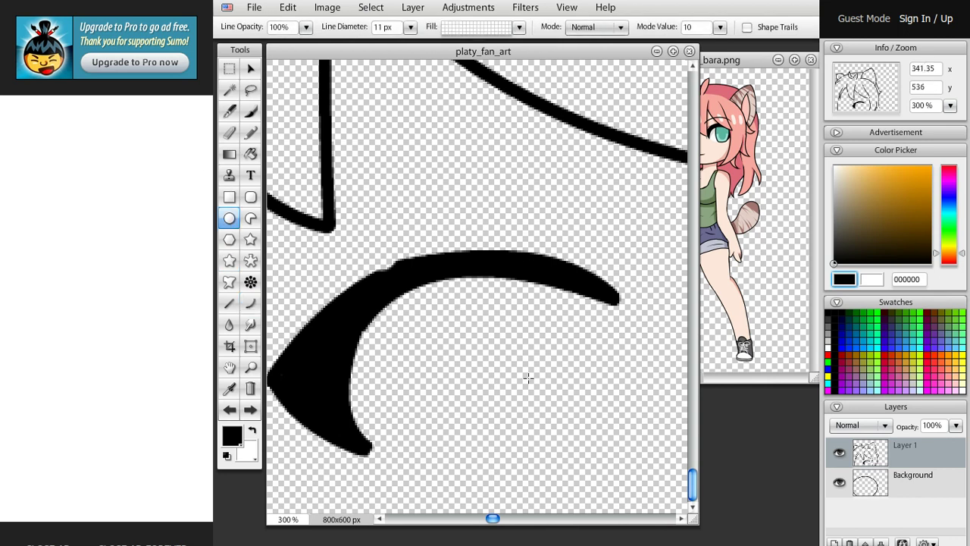
mouse_move(470, 346)
mouse_down()
mouse_move(526, 447)
mouse_move(493, 227)
mouse_up()
key(ctrl+z)
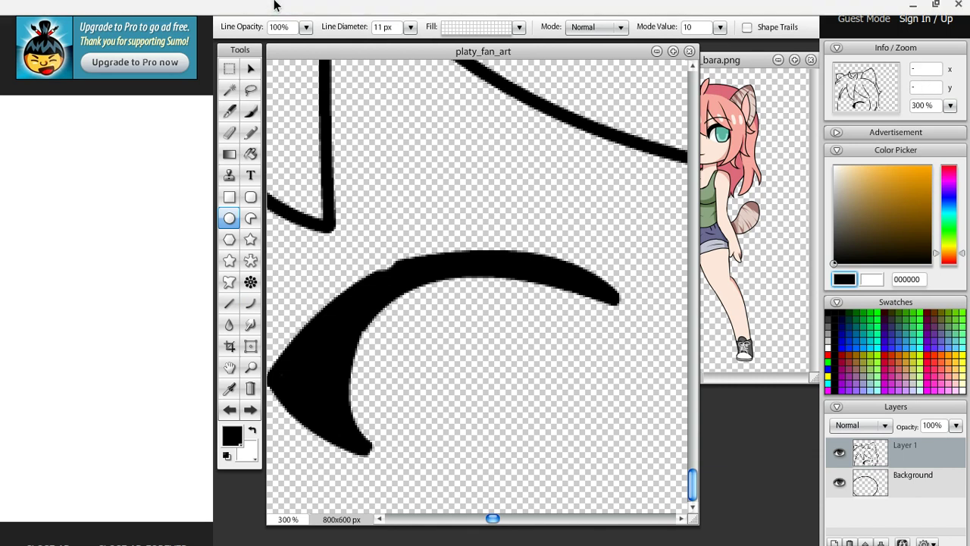
- Draw a tall oval iris outline with a 6 px line diameter, its upper edge tucked under the eyelid line
click(379, 28)
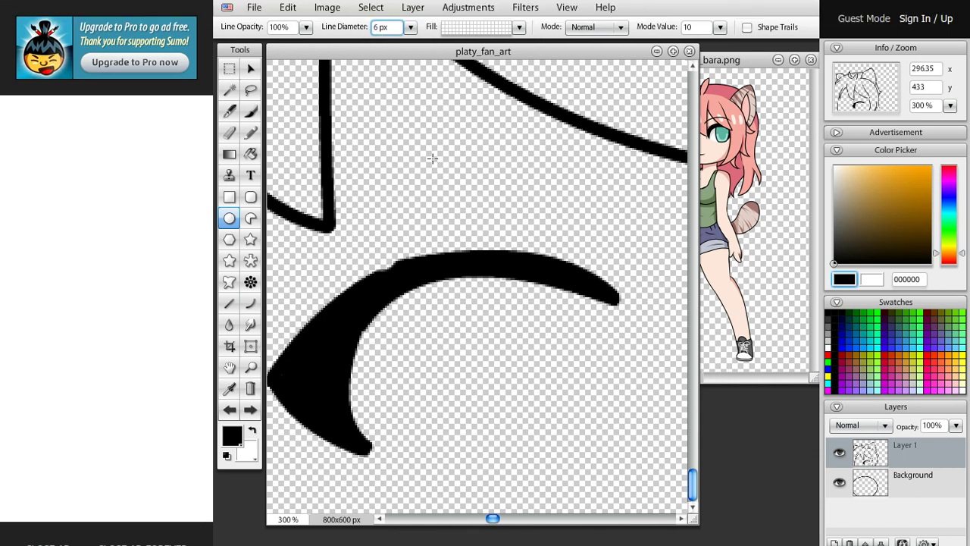
drag(526, 390, 625, 523)
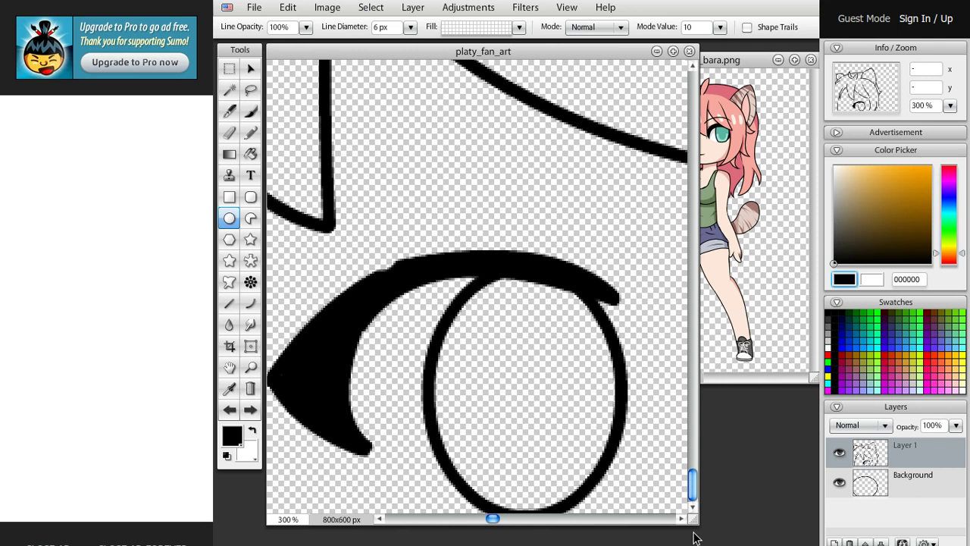
drag(696, 522, 707, 542)
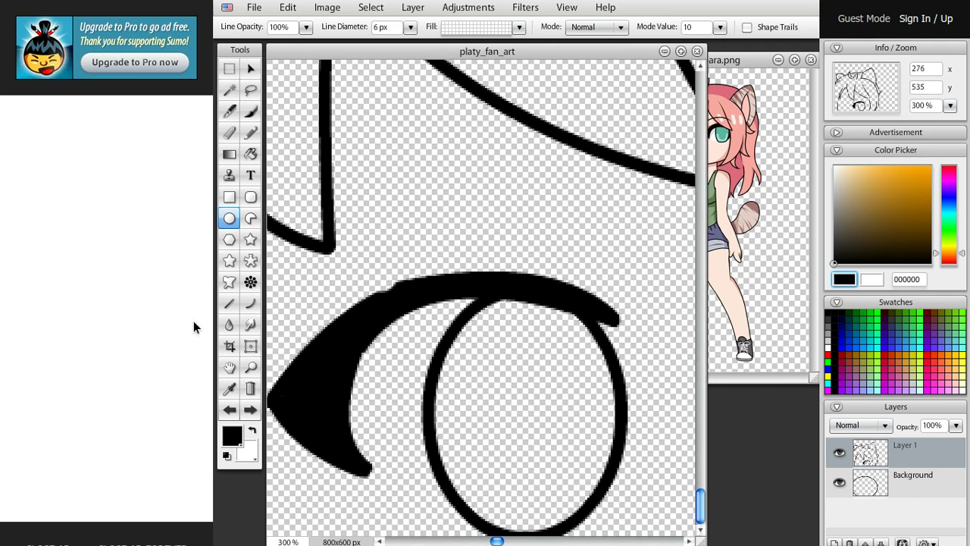
- Try free transforms that shrink the eye about its centre and move it toward the face's left side, cancelling both
click(229, 367)
drag(458, 429, 430, 324)
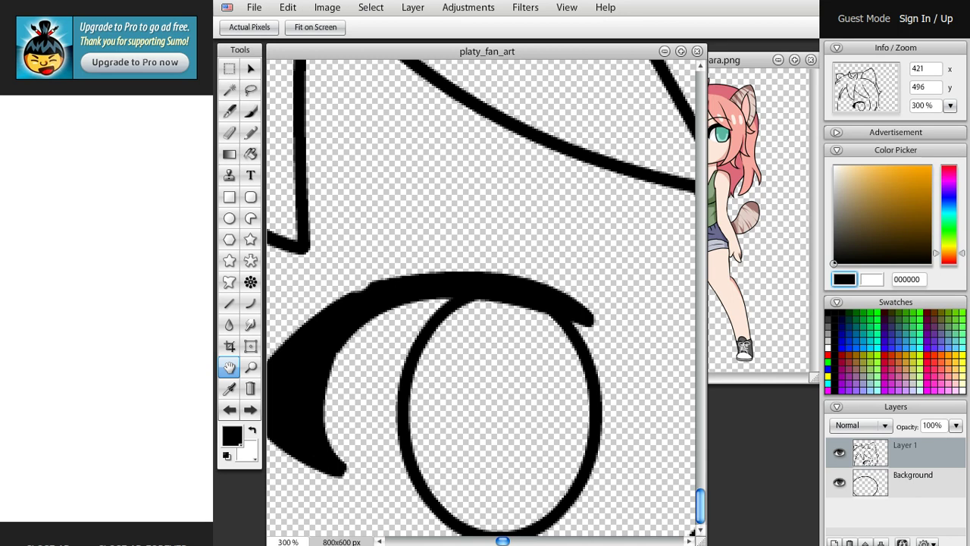
key(ctrl+0)
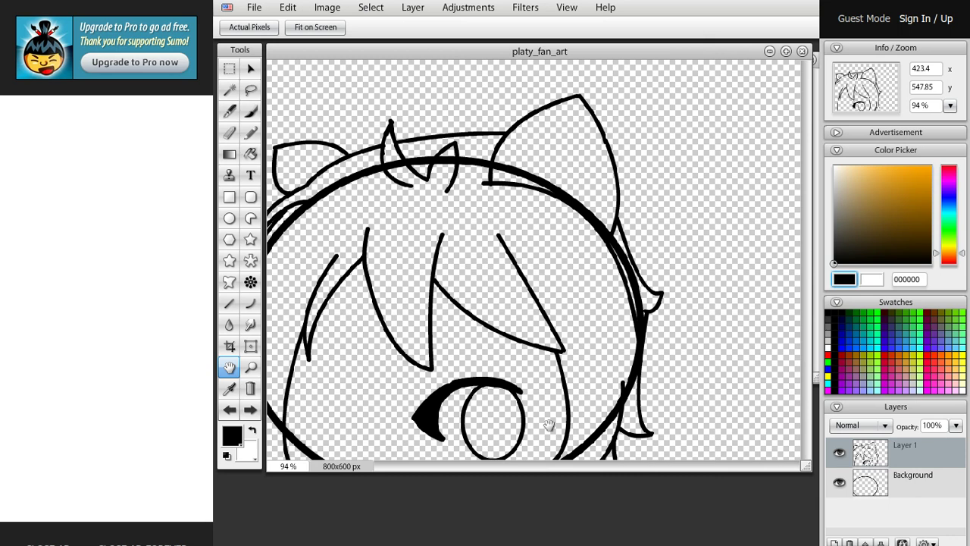
click(251, 350)
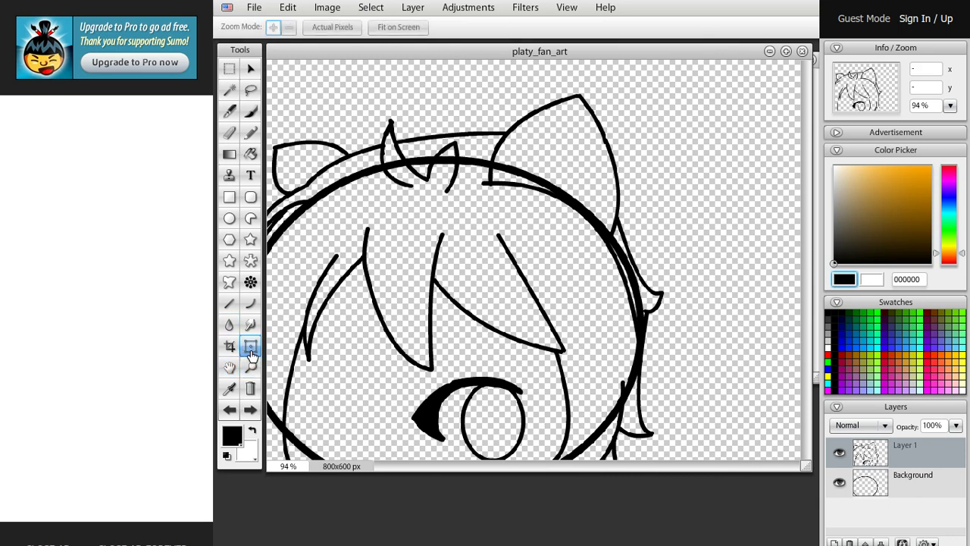
drag(380, 371, 537, 470)
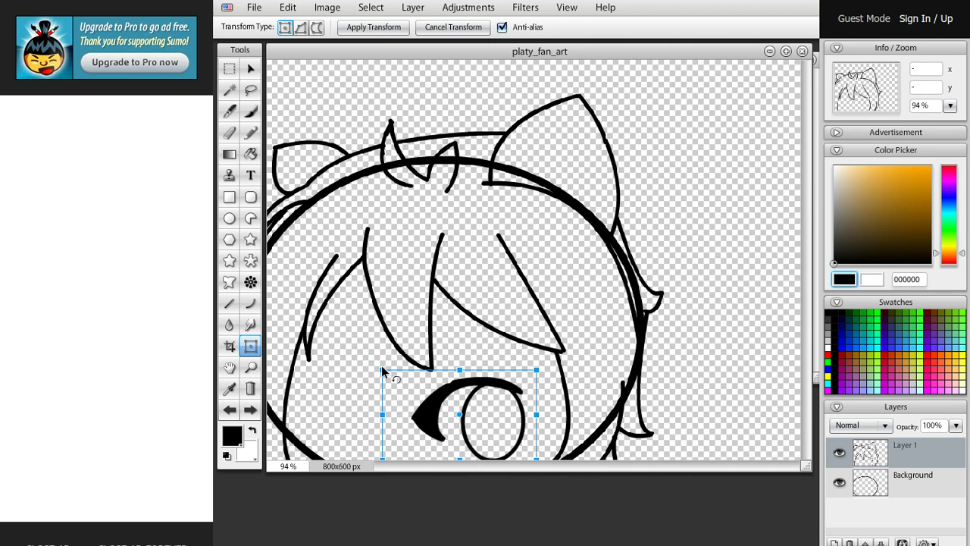
drag(382, 371, 392, 385)
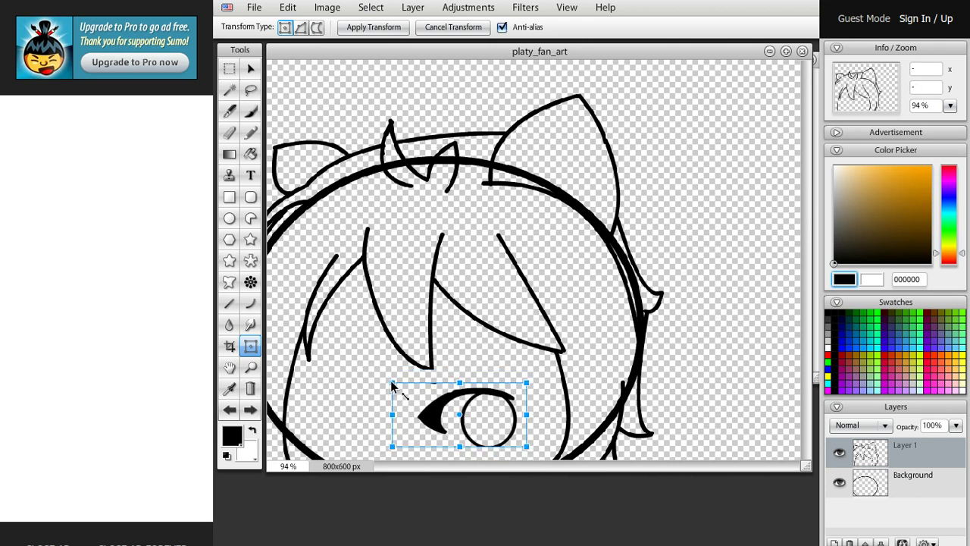
key(Escape)
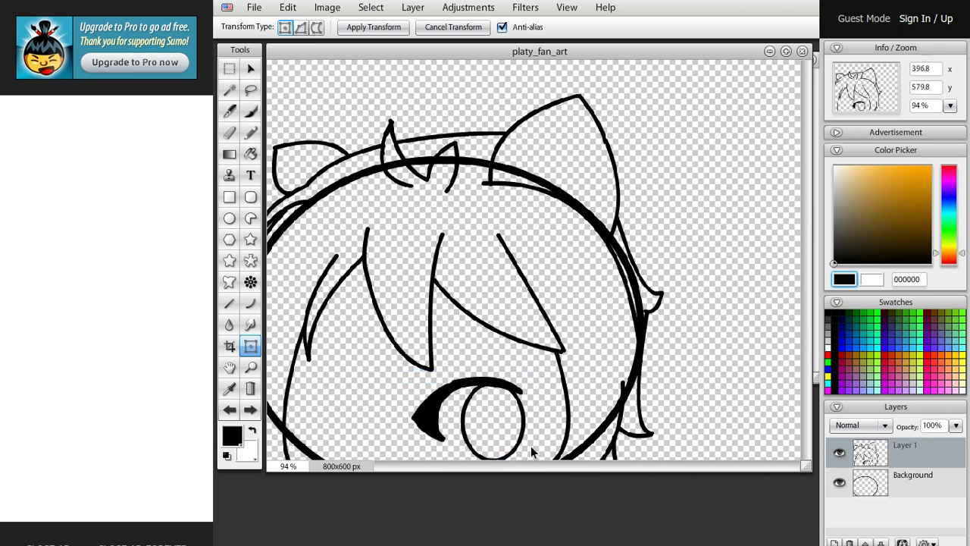
drag(534, 456, 408, 373)
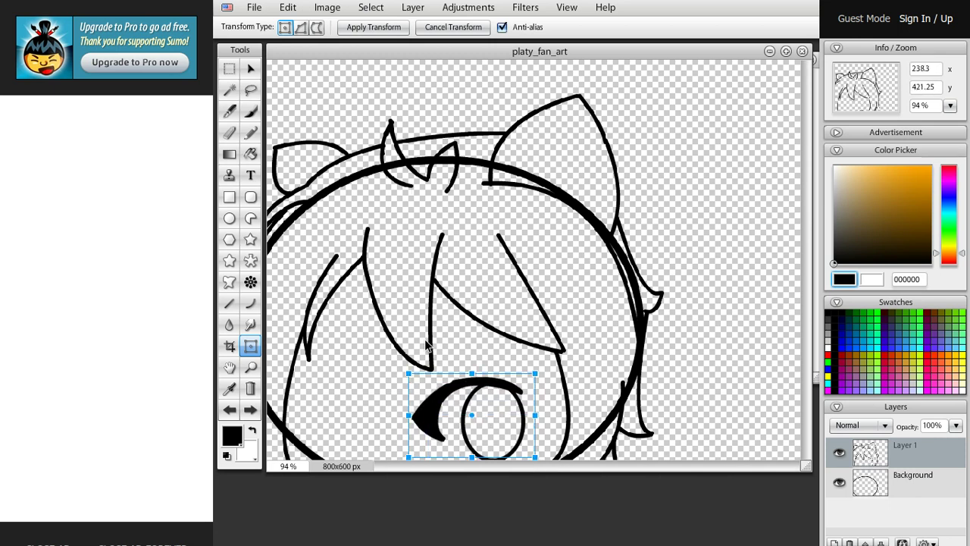
drag(458, 412, 345, 407)
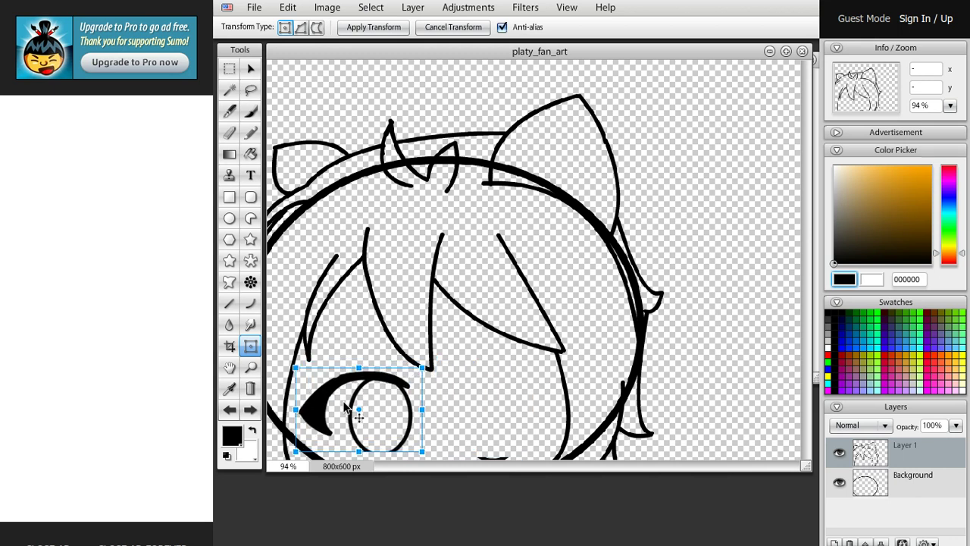
key(Escape)
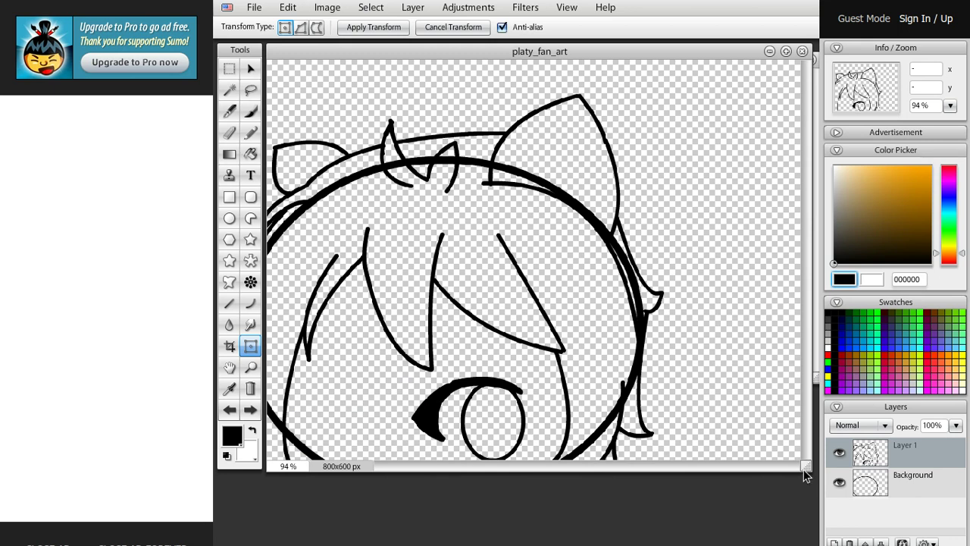
- Move the whole eye with a free transform below the left bangs, shrink it slightly, and apply the transform
drag(807, 468, 785, 497)
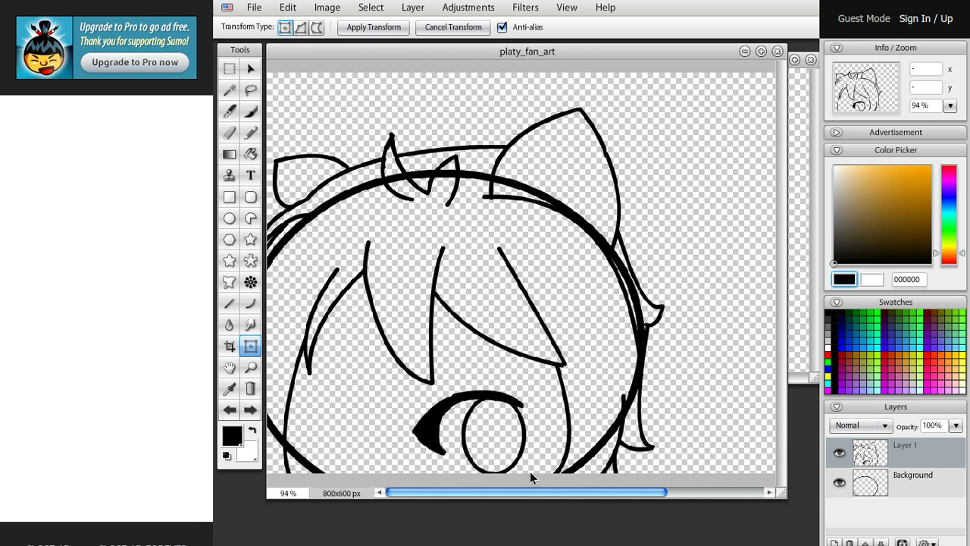
drag(506, 472, 404, 392)
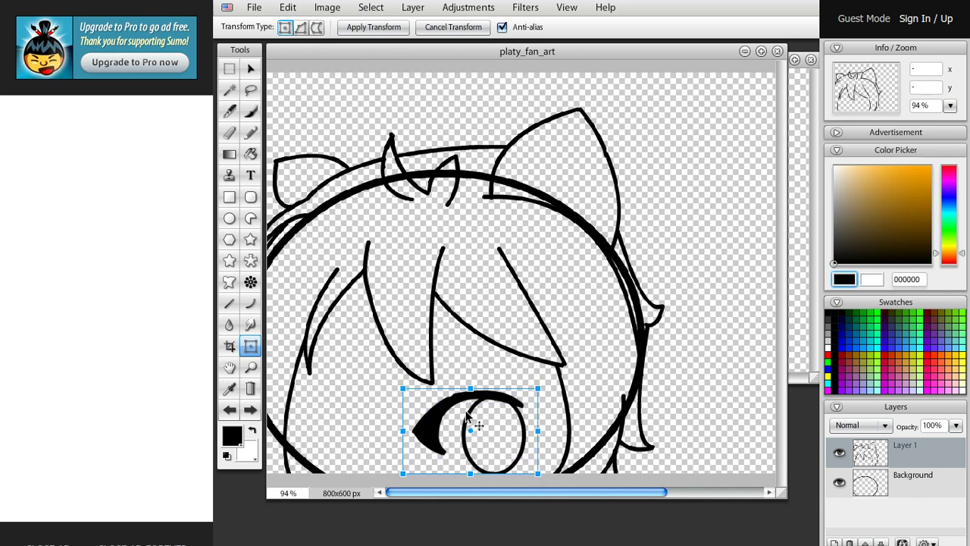
drag(473, 417, 363, 402)
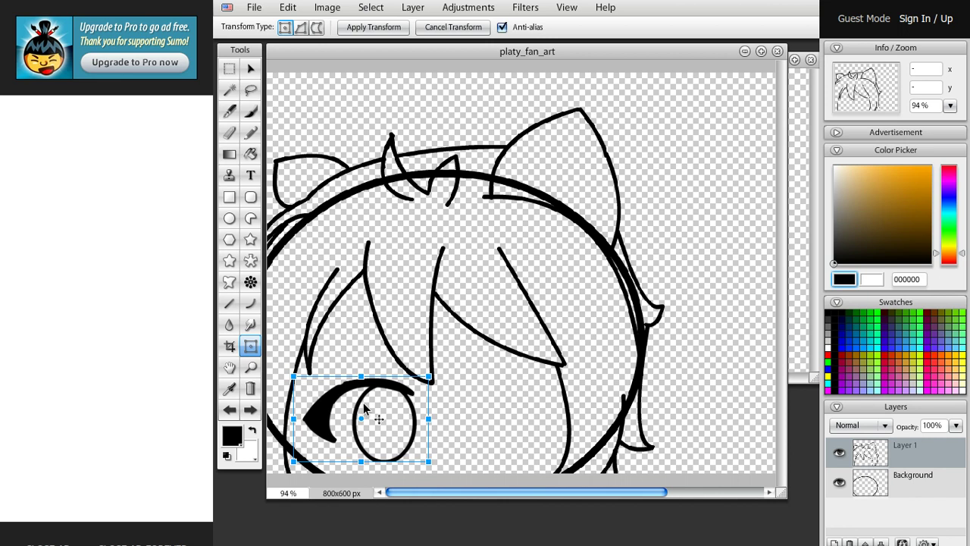
drag(293, 374, 307, 381)
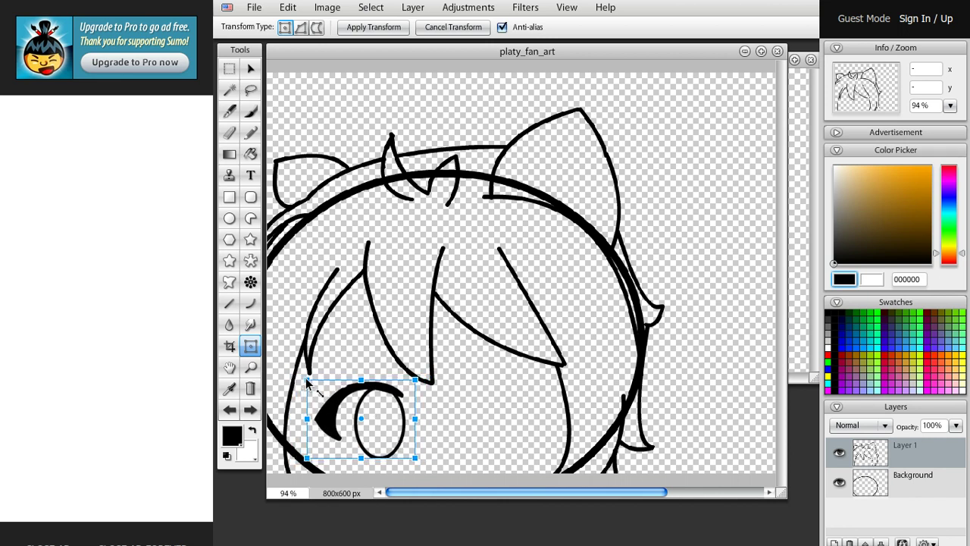
click(402, 29)
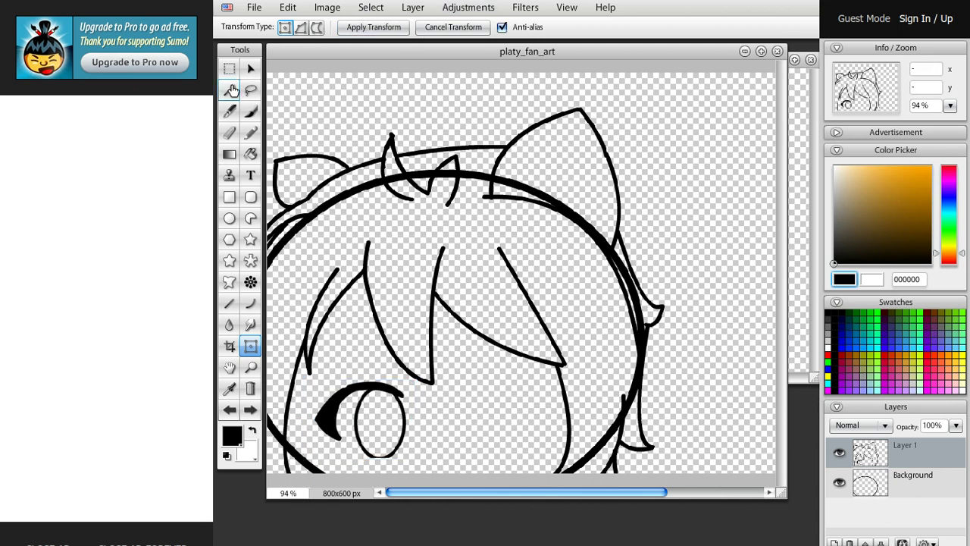
- Select the inside of the iris and replace that with the face area using the Magic Wand
click(231, 90)
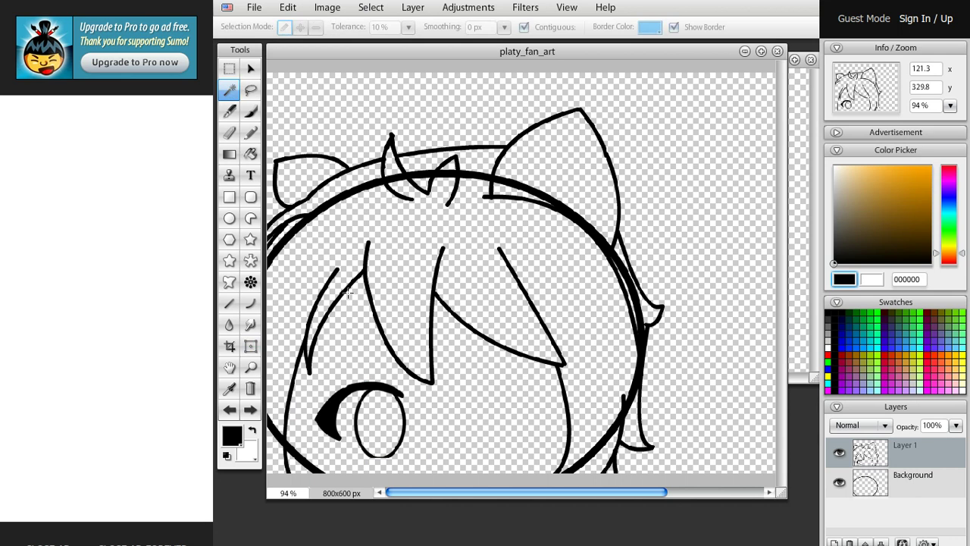
click(383, 405)
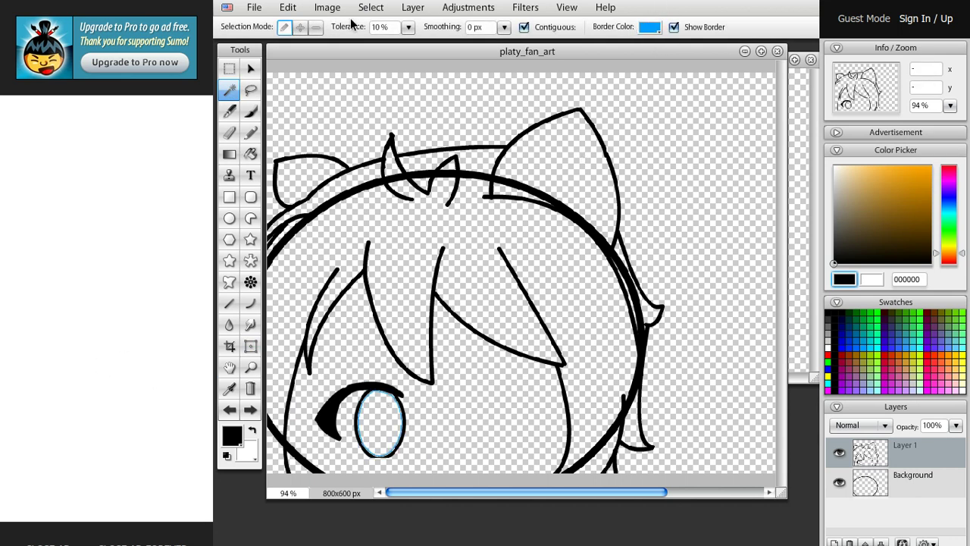
click(411, 407)
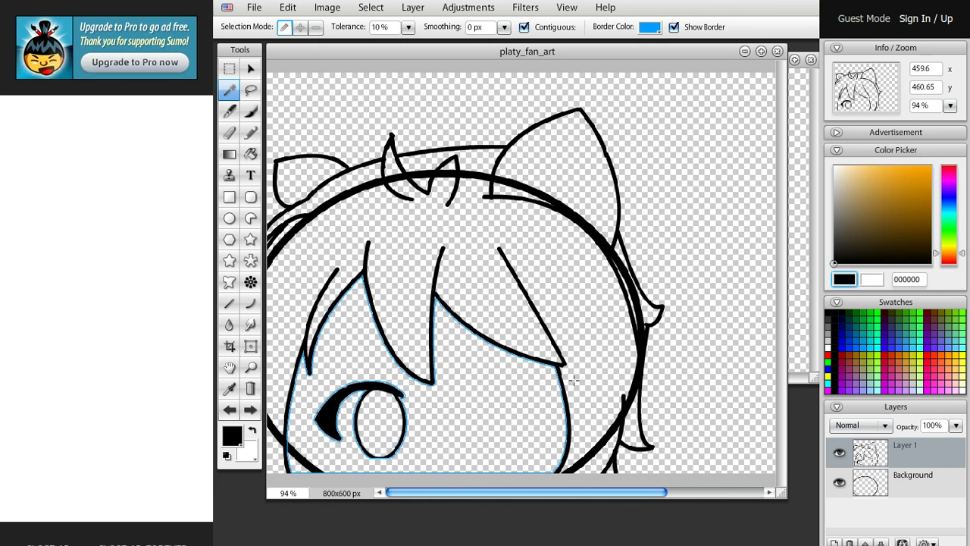
- Try selecting the hair area with the Magic Wand and filling it solid black, and undo the fill and selections
click(402, 253)
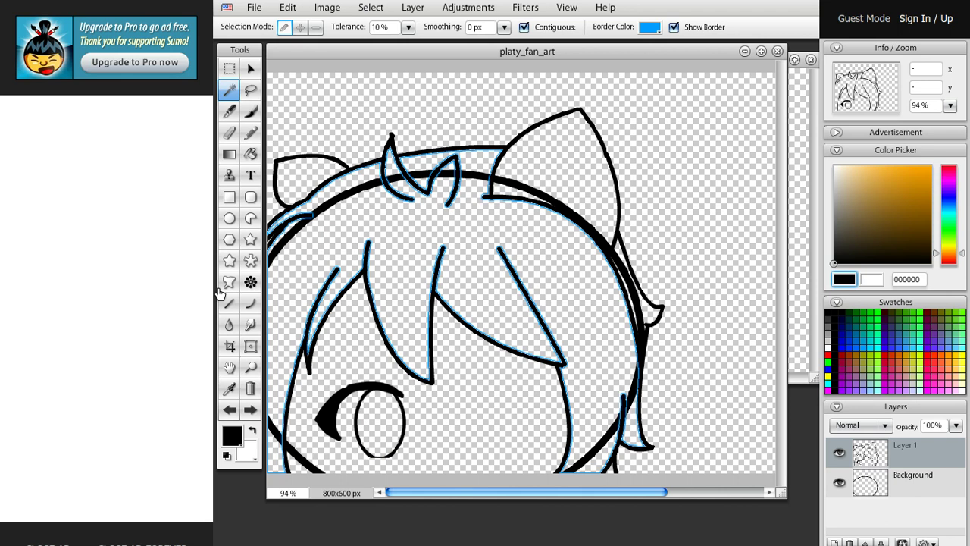
click(229, 367)
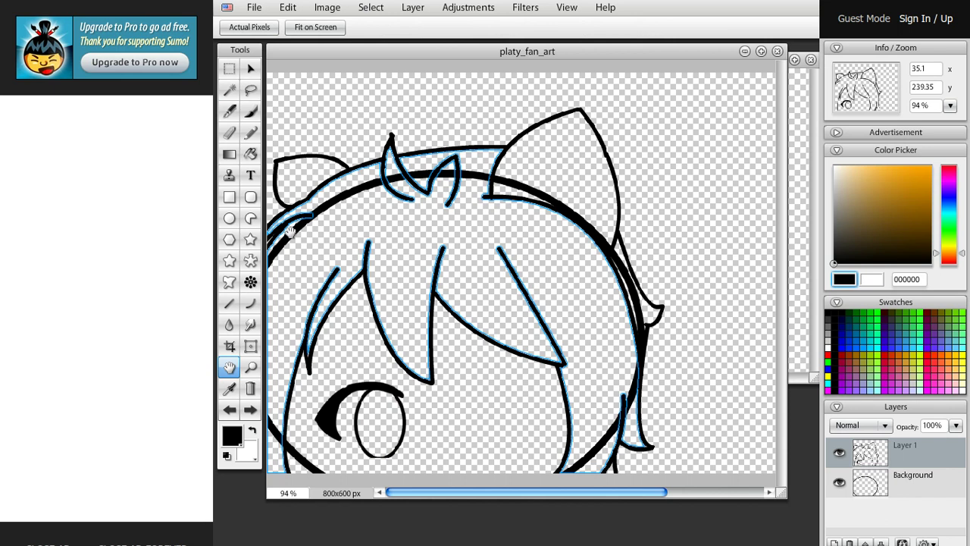
click(250, 154)
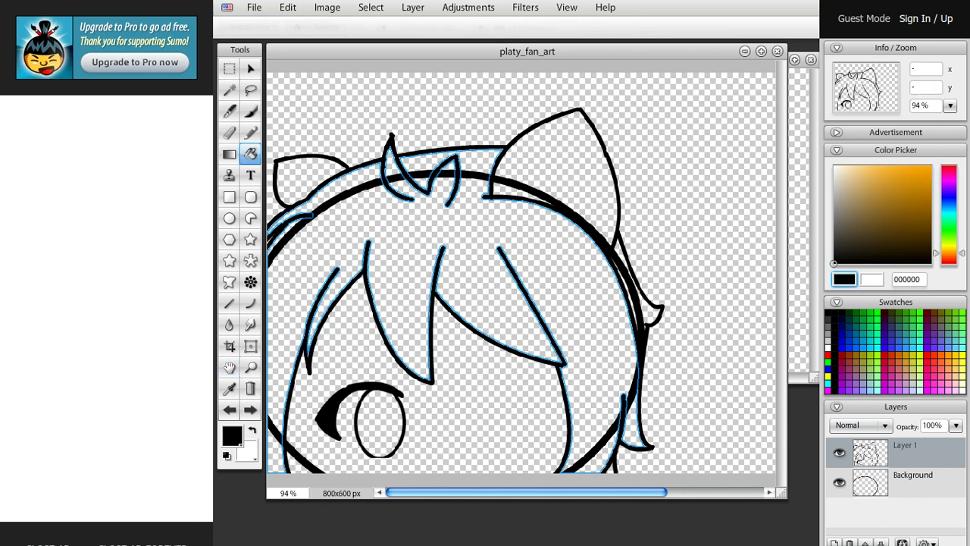
click(375, 216)
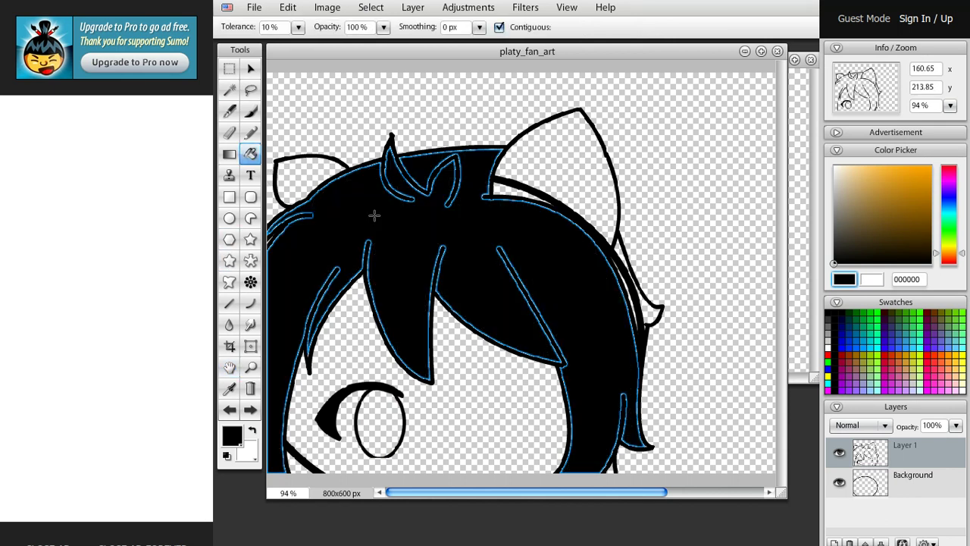
key(ctrl+z)
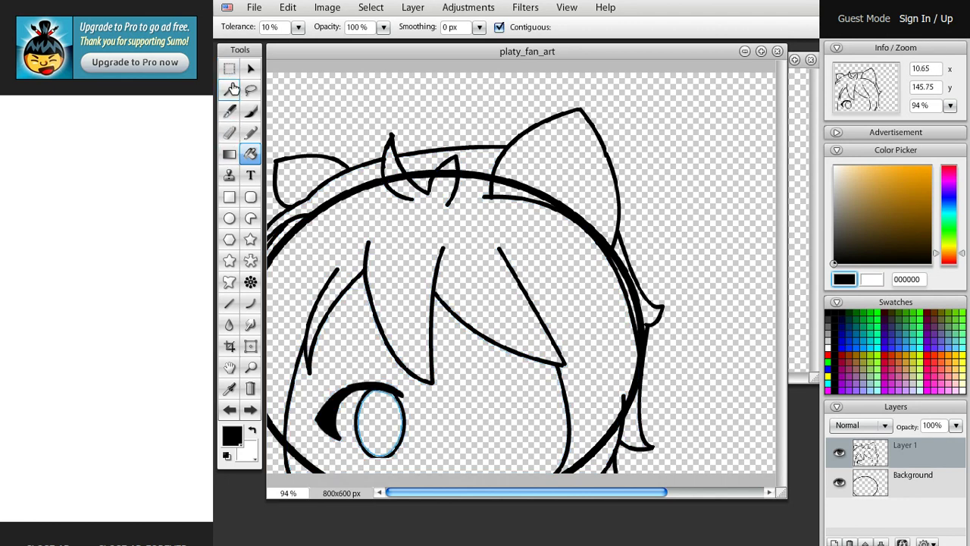
- Activate the Magic Wand and set the foreground color to the light tan f4d498
click(230, 90)
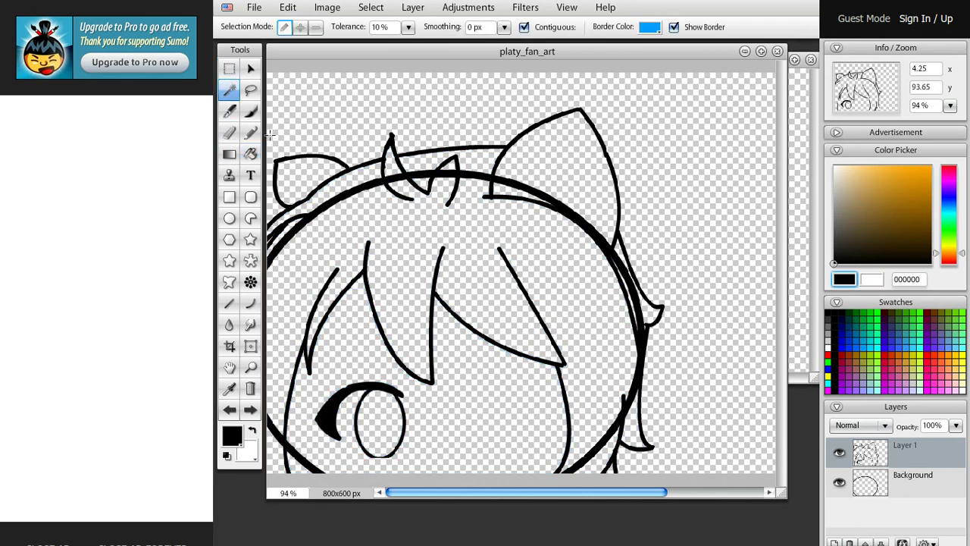
click(650, 27)
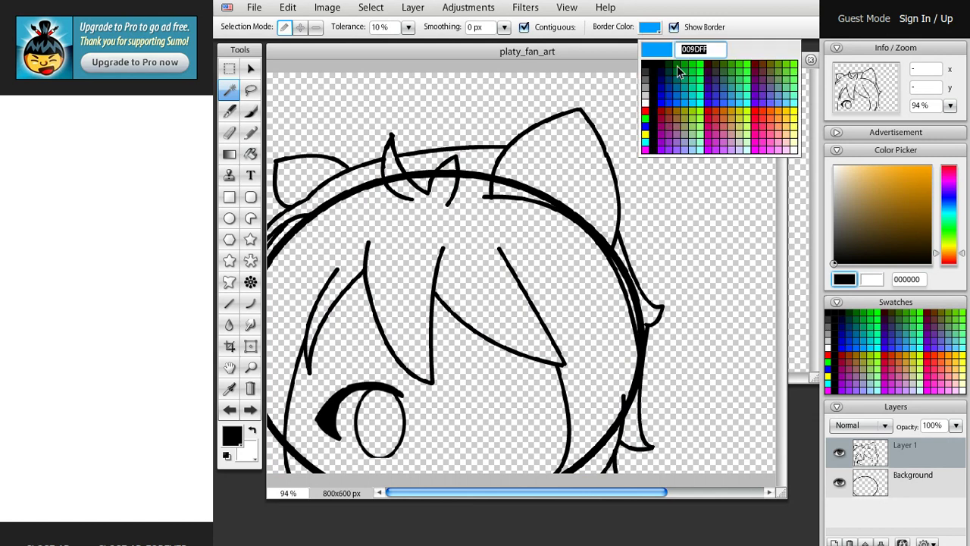
click(855, 176)
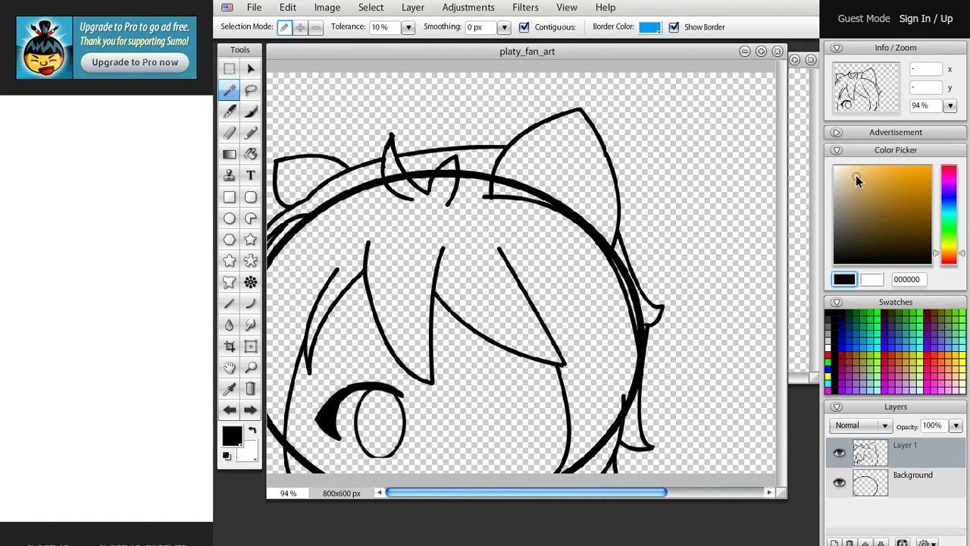
drag(857, 175, 870, 168)
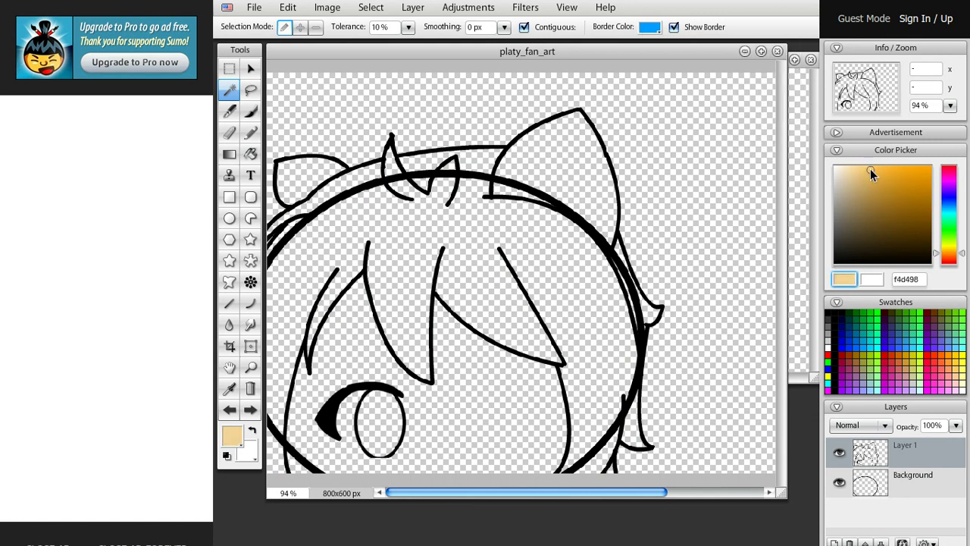
- Try setting the Magic Wand's border color to f4d498, and select the hair area and replace that selection with the face area
click(650, 28)
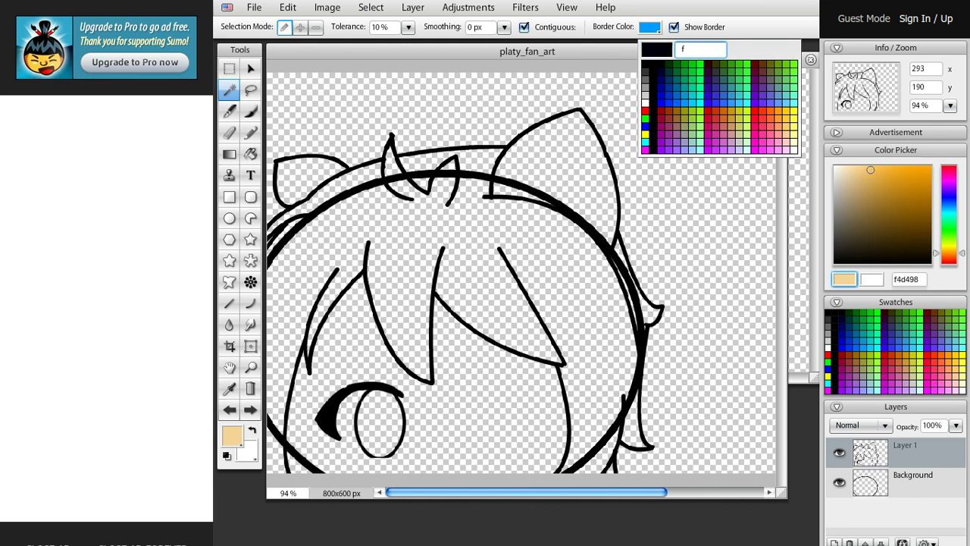
text(f4d4)
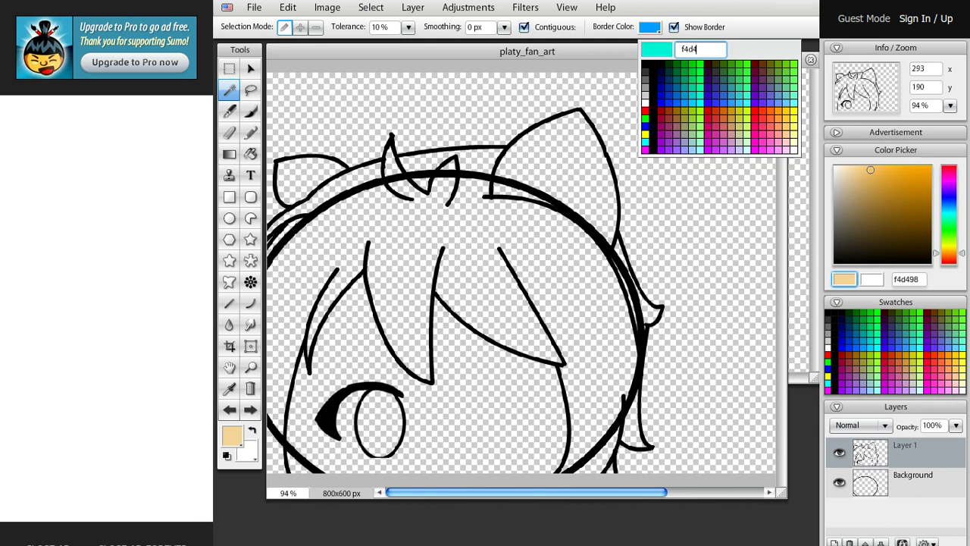
text(98)
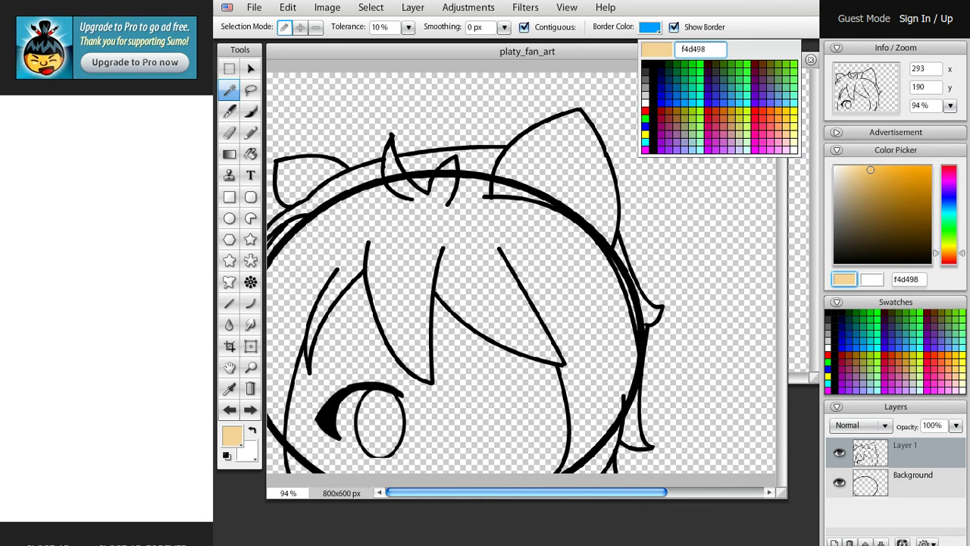
click(470, 298)
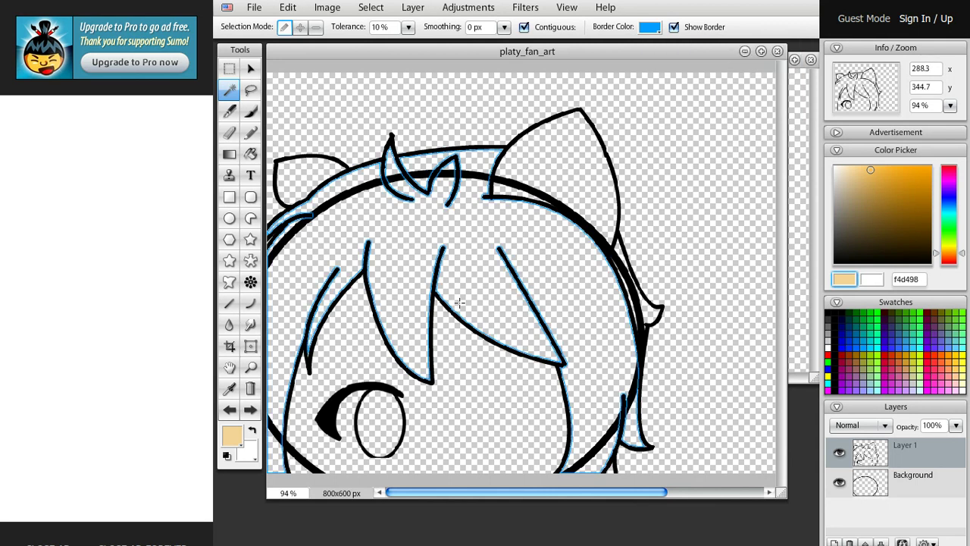
click(463, 370)
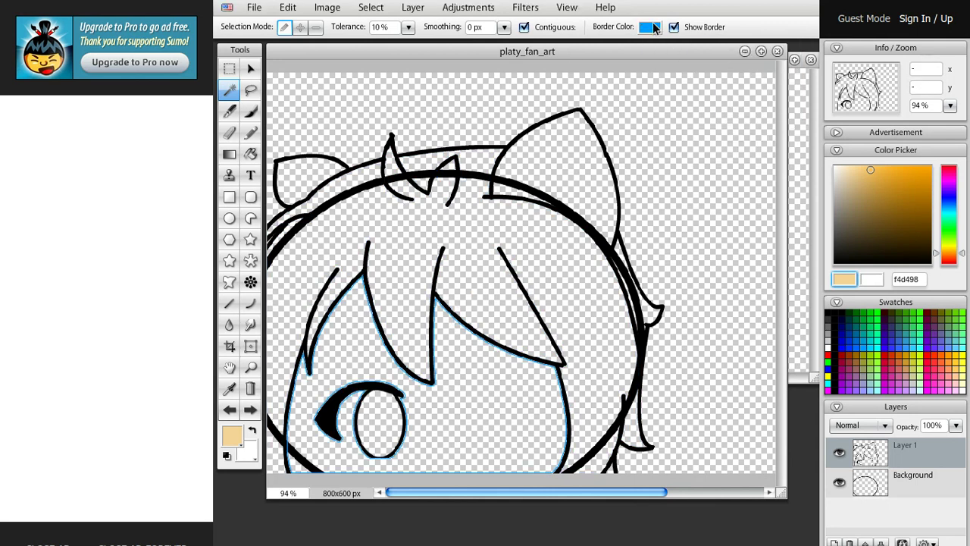
- Copy the foreground color's hex code f4d498 and apply it as the Magic Wand's border color
drag(918, 279, 889, 279)
key(ctrl+c)
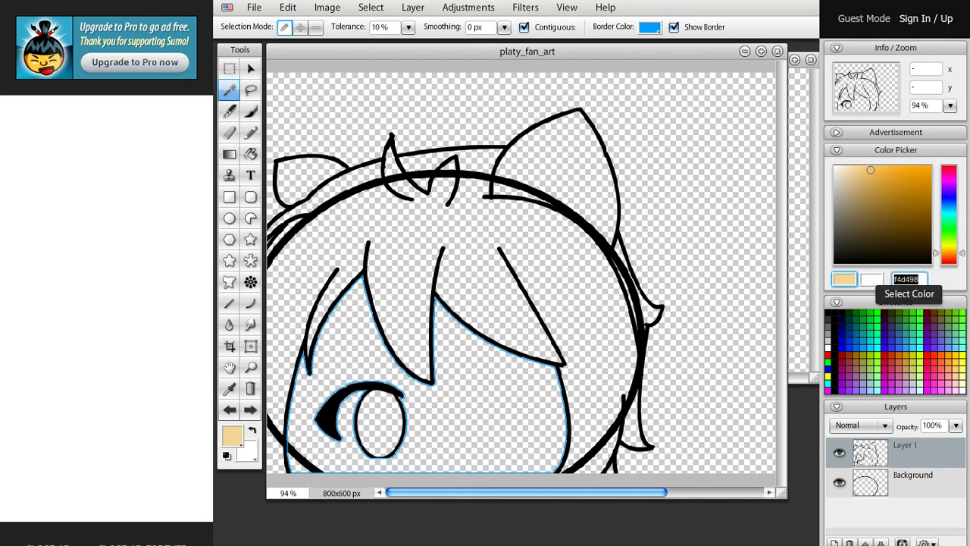
click(657, 32)
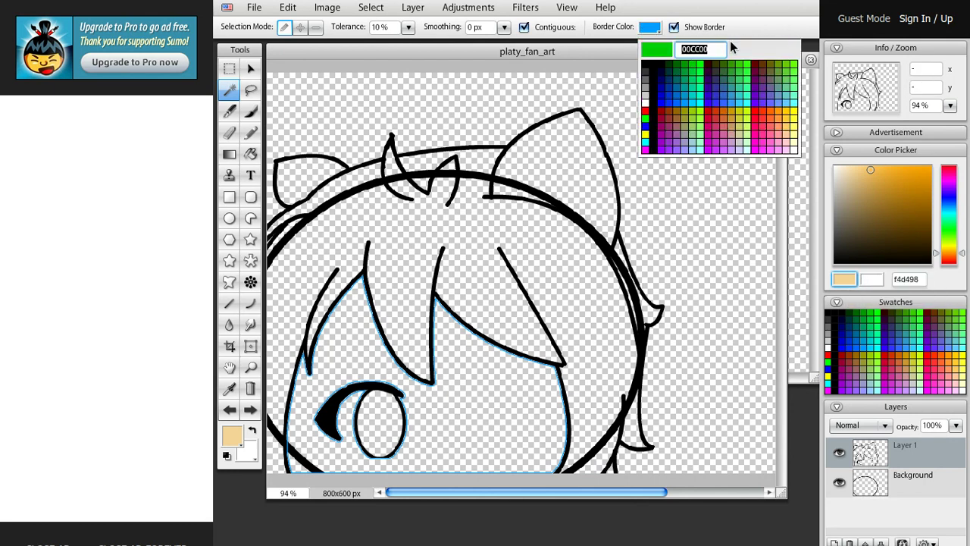
key(ctrl+v)
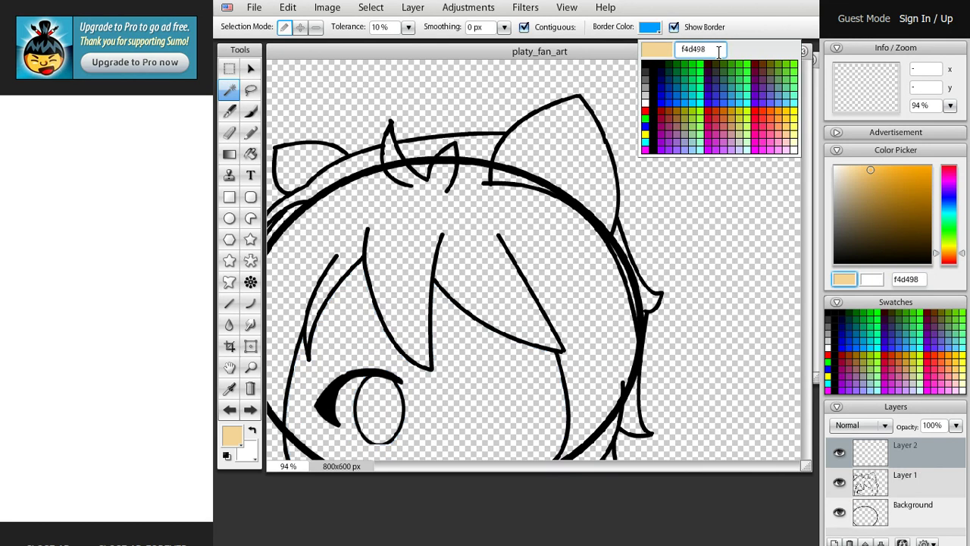
key(Return)
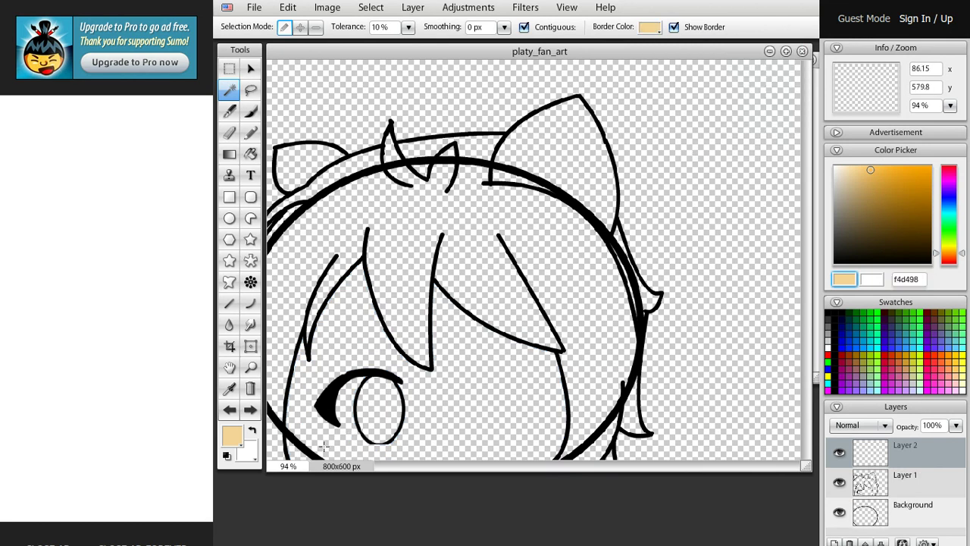
- Select the inside of the head circle on the Background layer with the Magic Wand and fill it with f4d498
click(477, 412)
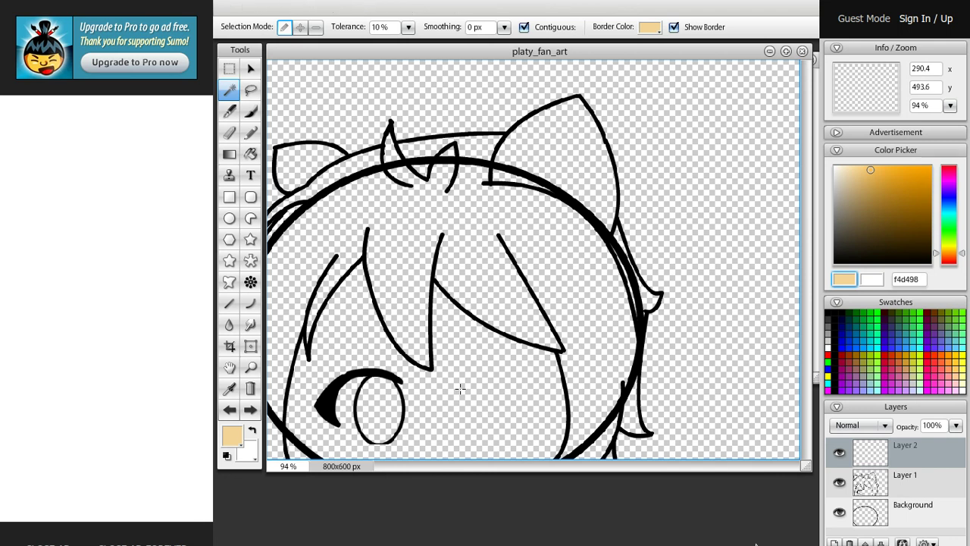
click(886, 517)
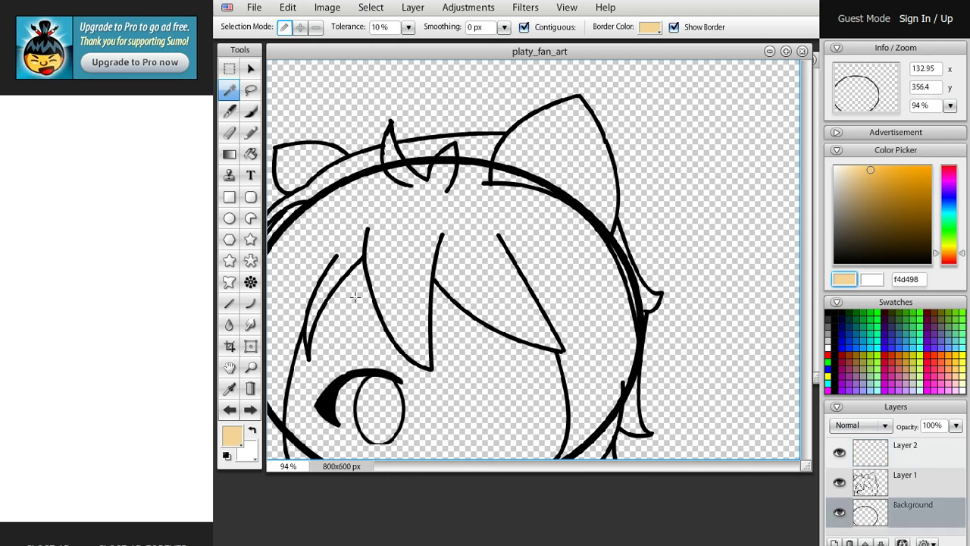
click(504, 383)
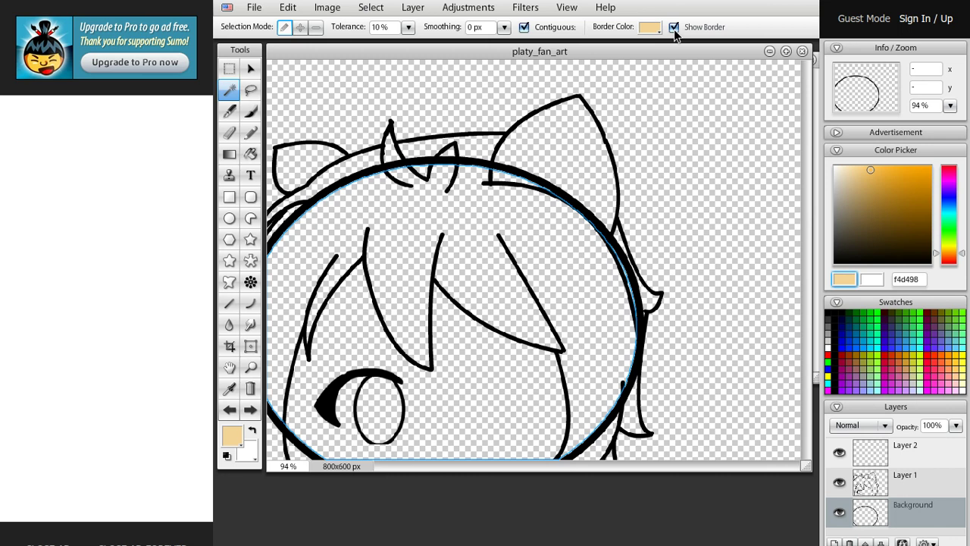
click(253, 156)
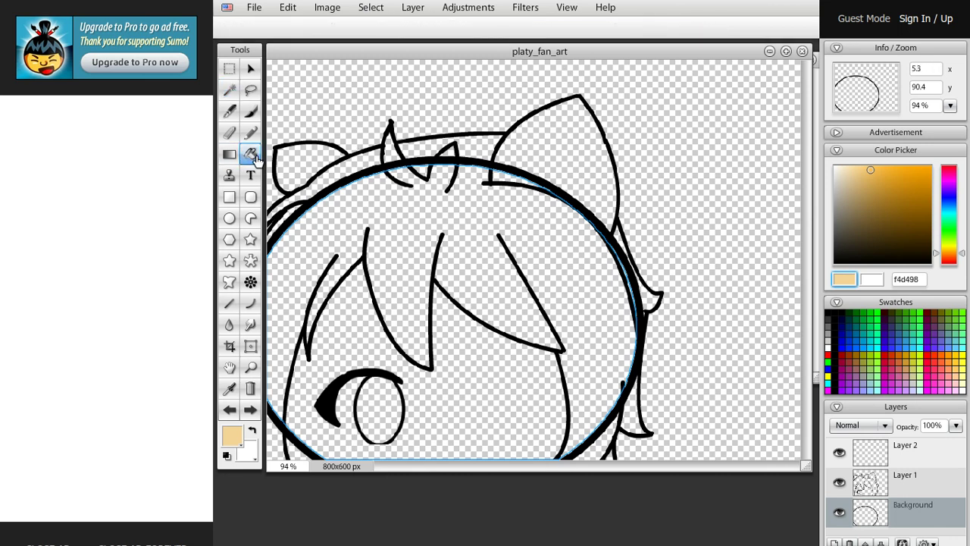
click(500, 368)
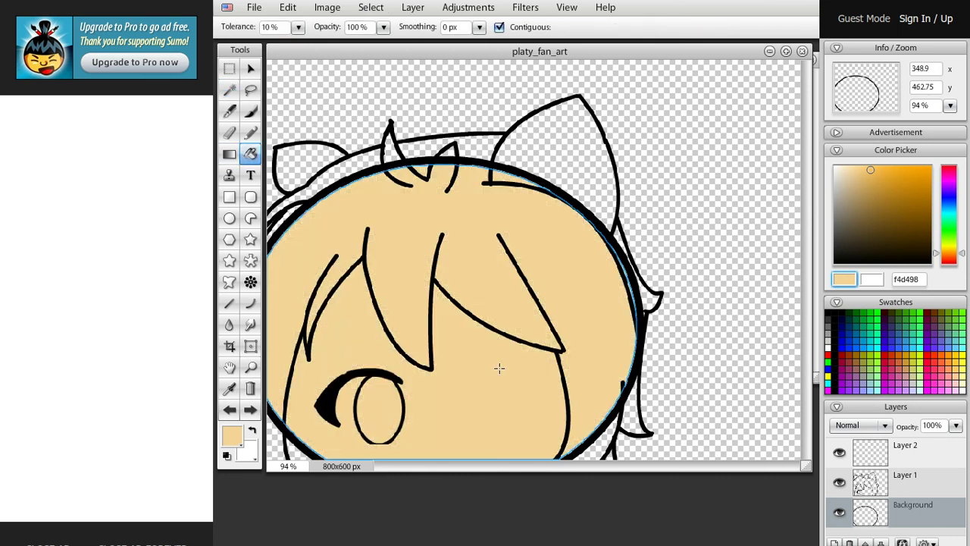
- Undo the head circle's fill and its selection, and refill the circle on the Background layer with f4d498
click(923, 438)
click(917, 467)
click(917, 468)
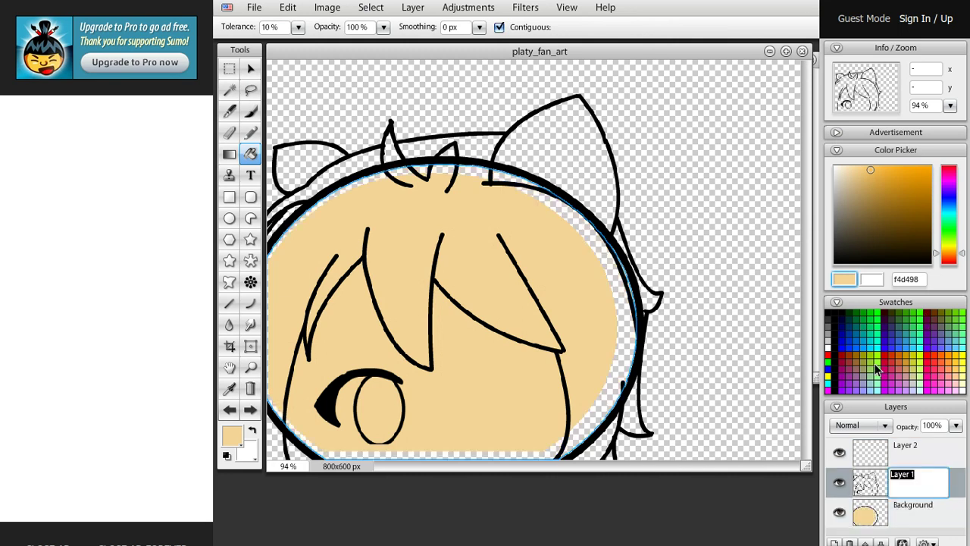
drag(805, 466, 729, 500)
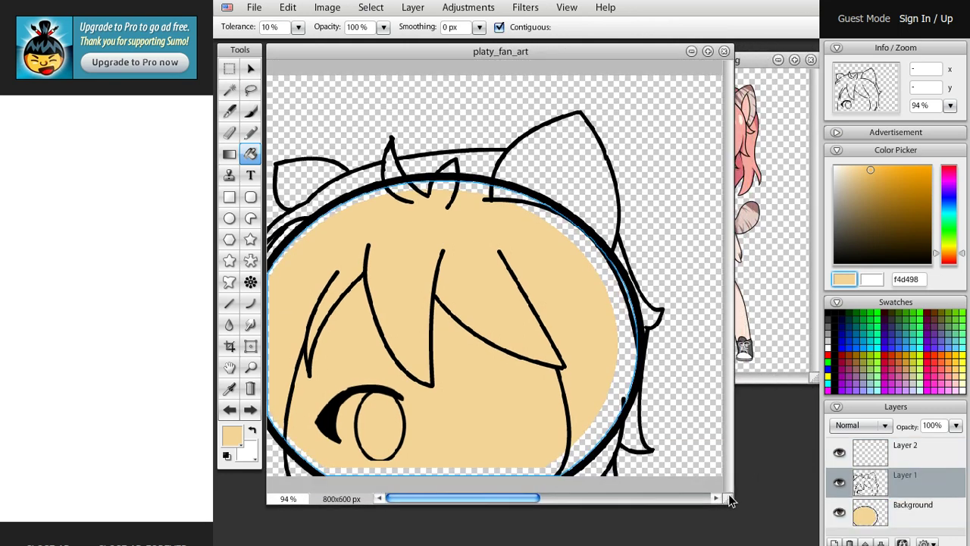
key(ctrl+z)
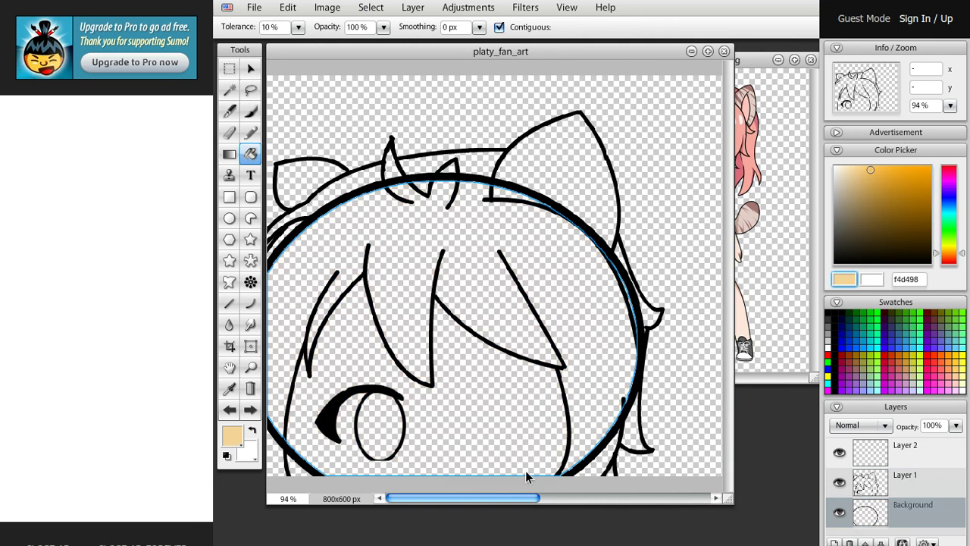
click(478, 379)
key(ctrl+z)
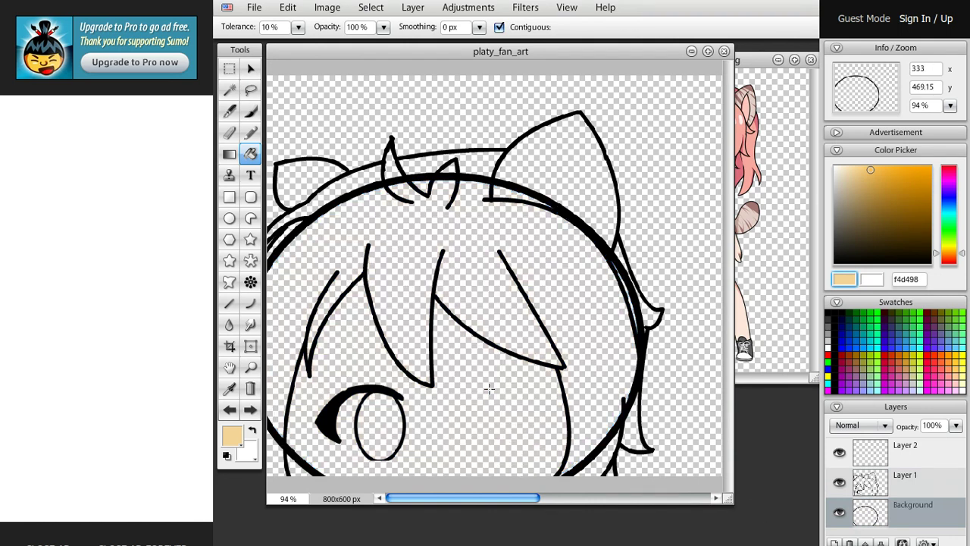
click(488, 388)
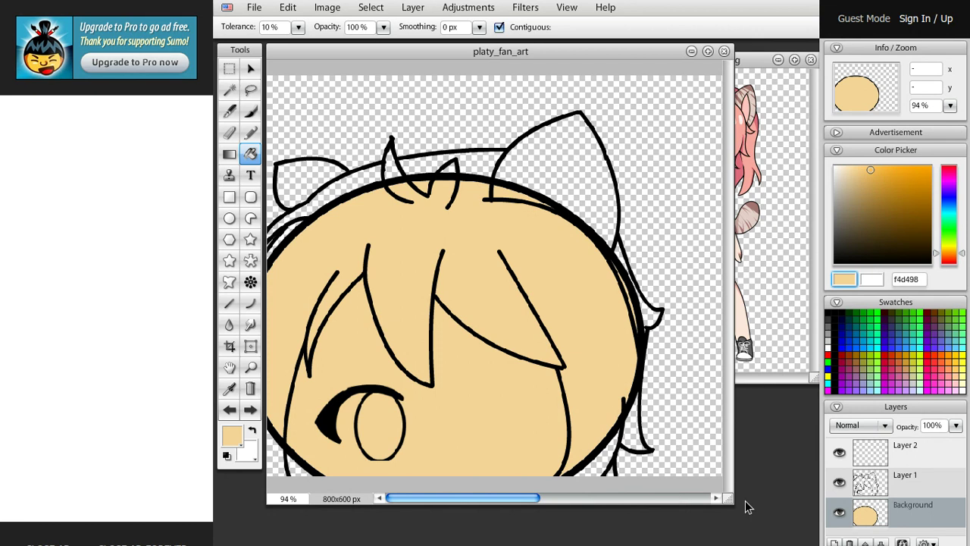
- Shrink the platy_fan_art window to uncover the reference image, and delete Layer 2 and clear the selection
drag(728, 498, 665, 483)
click(906, 451)
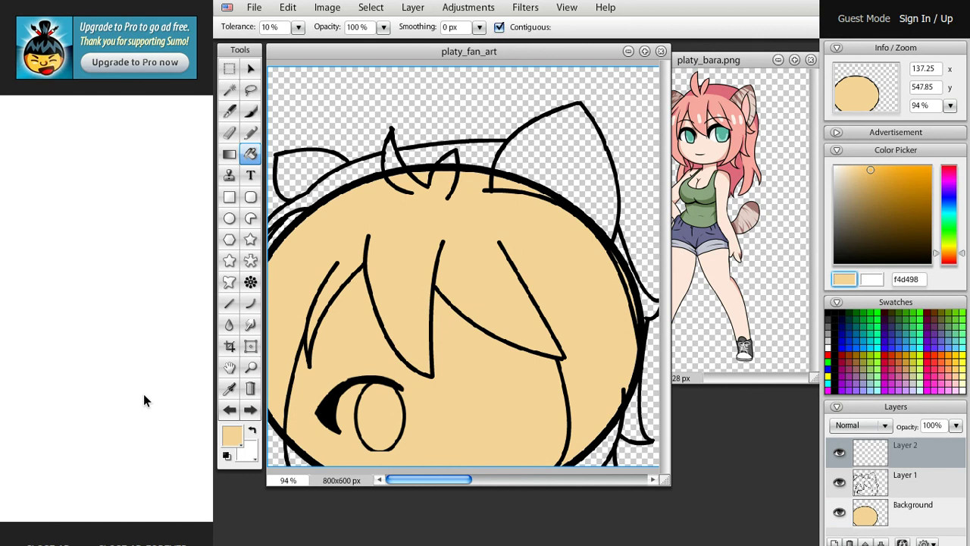
key(Delete)
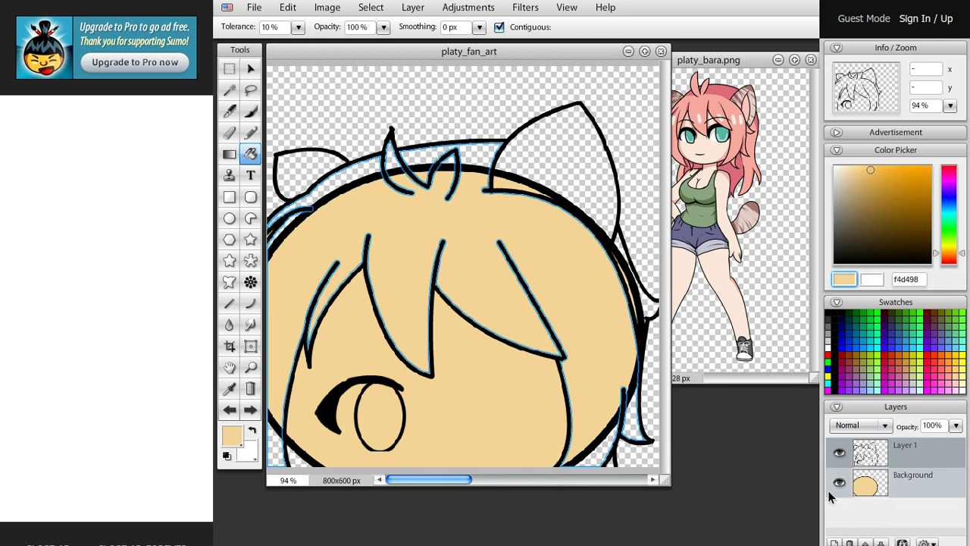
key(ctrl+d)
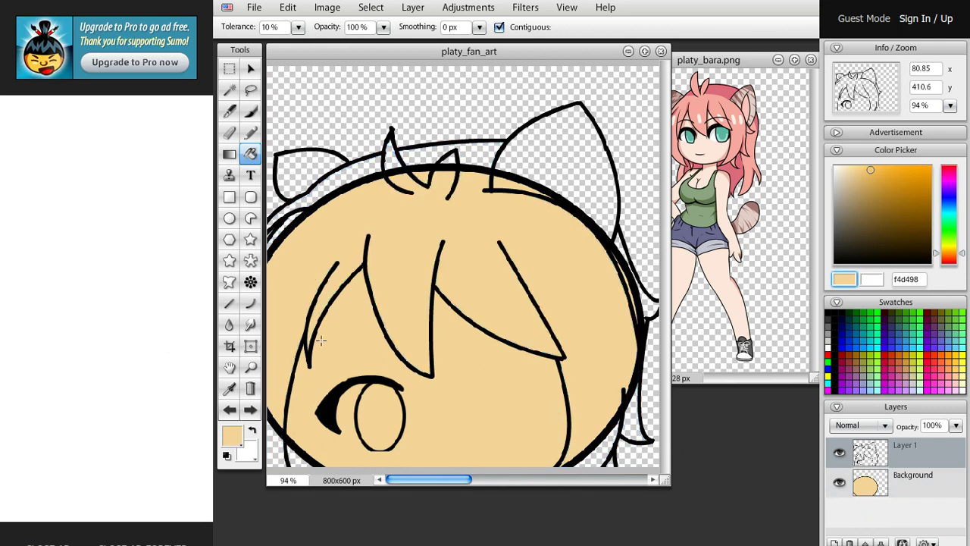
- Sample skin color fee7db from the leg in platy_bara.png and fill the Background layer's head circle with it, undoing a first fill on Layer 1
click(229, 388)
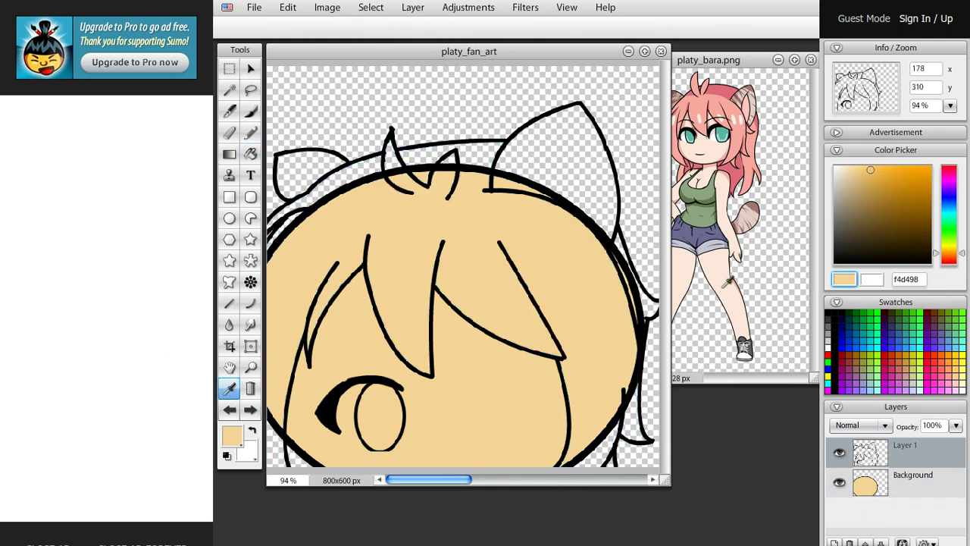
click(726, 286)
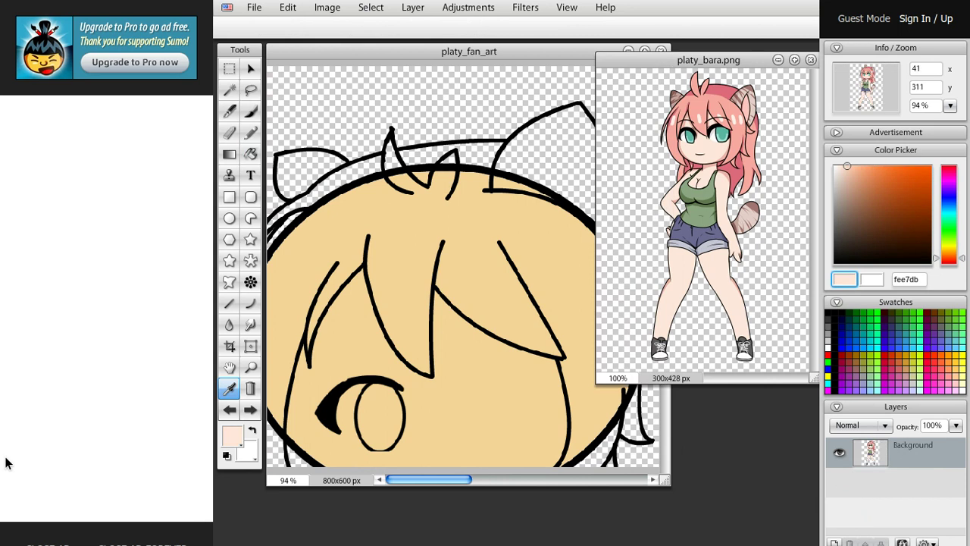
click(250, 154)
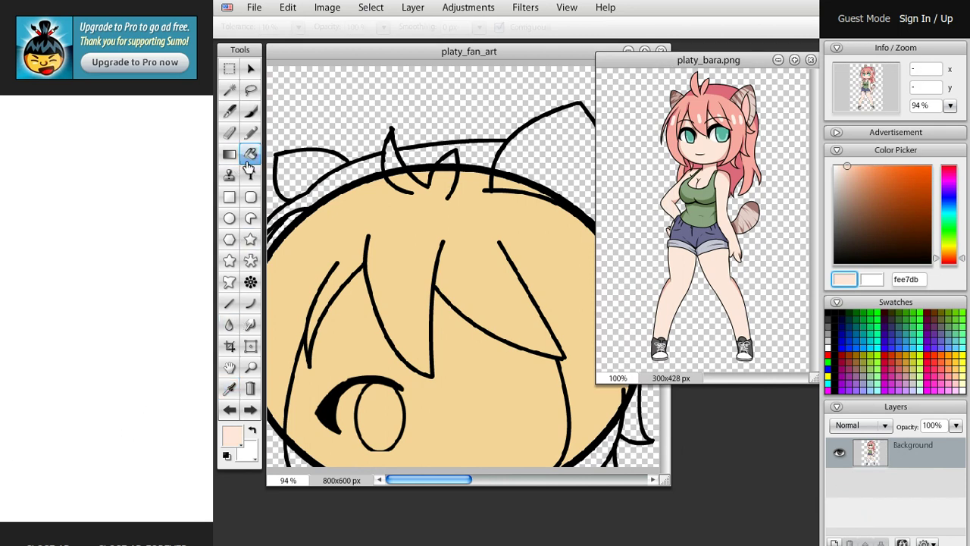
click(449, 414)
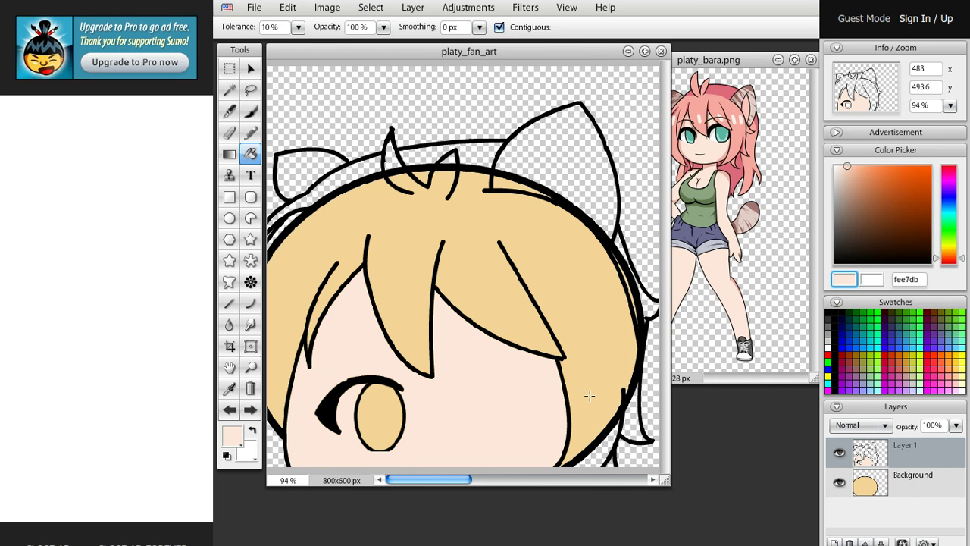
key(ctrl+z)
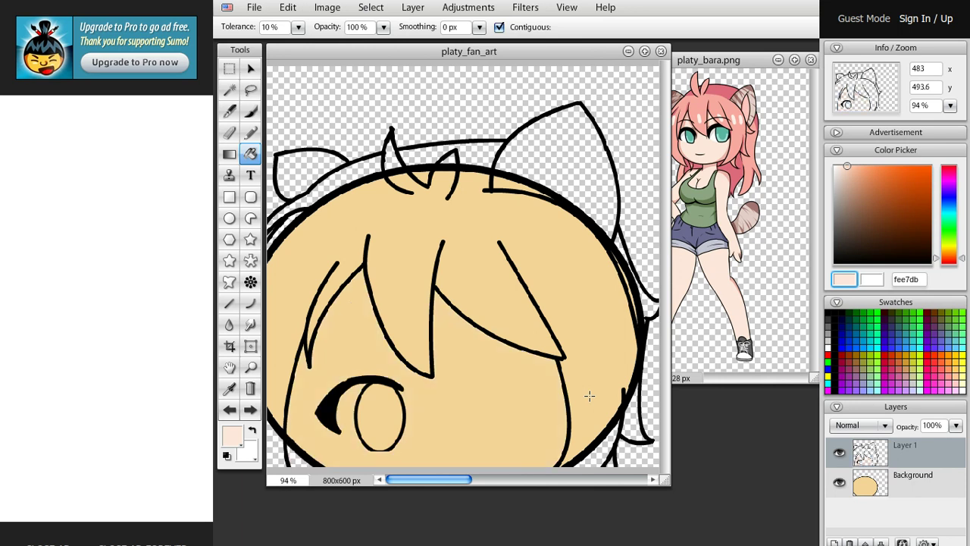
click(866, 484)
click(522, 392)
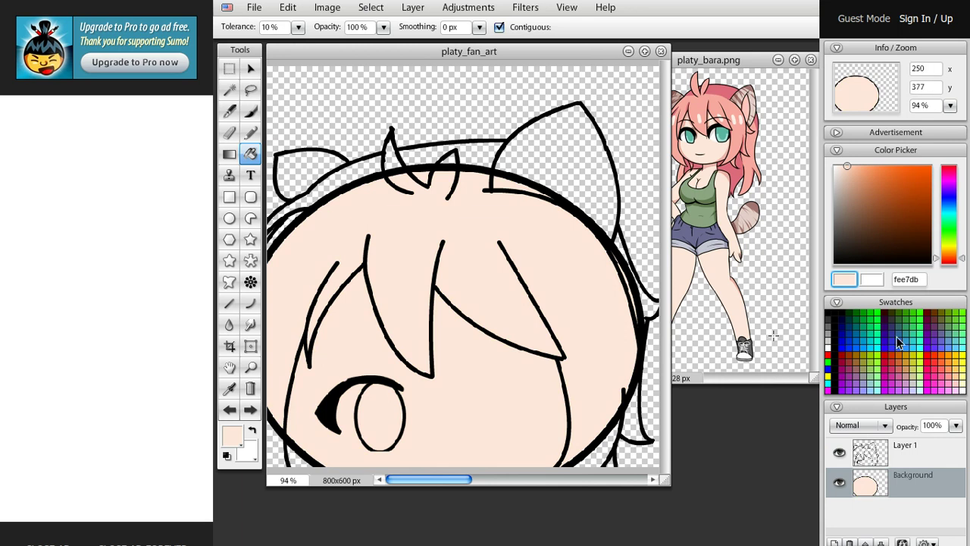
click(229, 388)
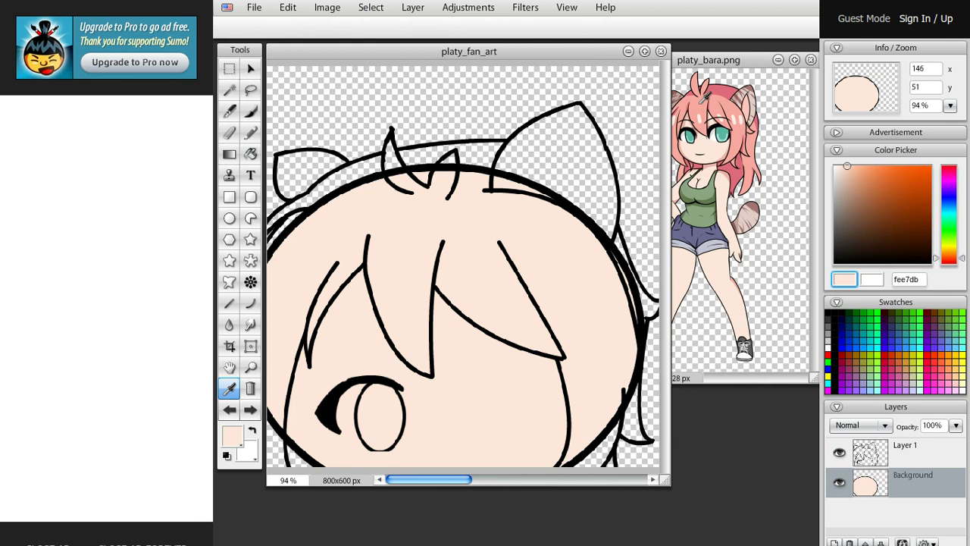
click(704, 96)
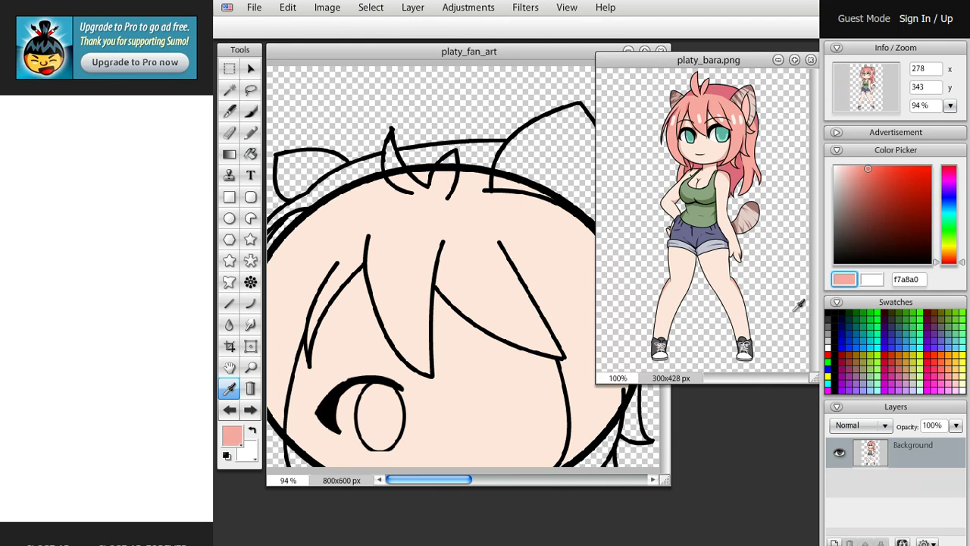
click(514, 370)
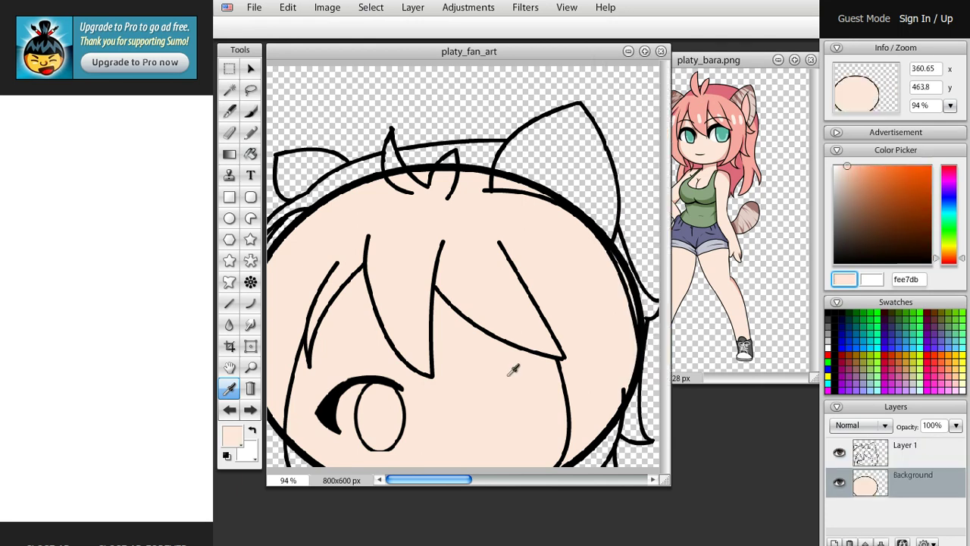
- On Layer 1, fill the main hair and its right side strand with f7a8a0 sampled from platy_bara.png, undoing a first fill with fee7db
click(880, 454)
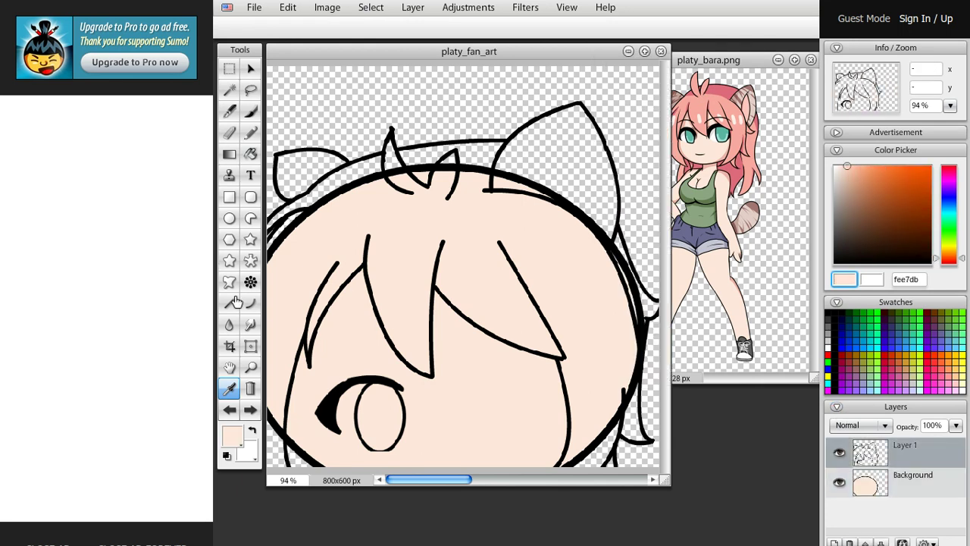
click(250, 154)
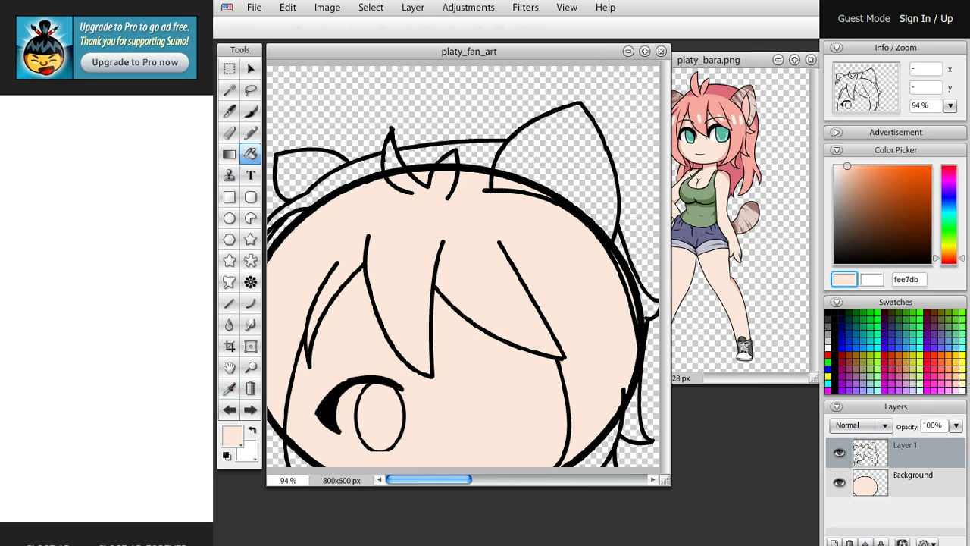
click(376, 221)
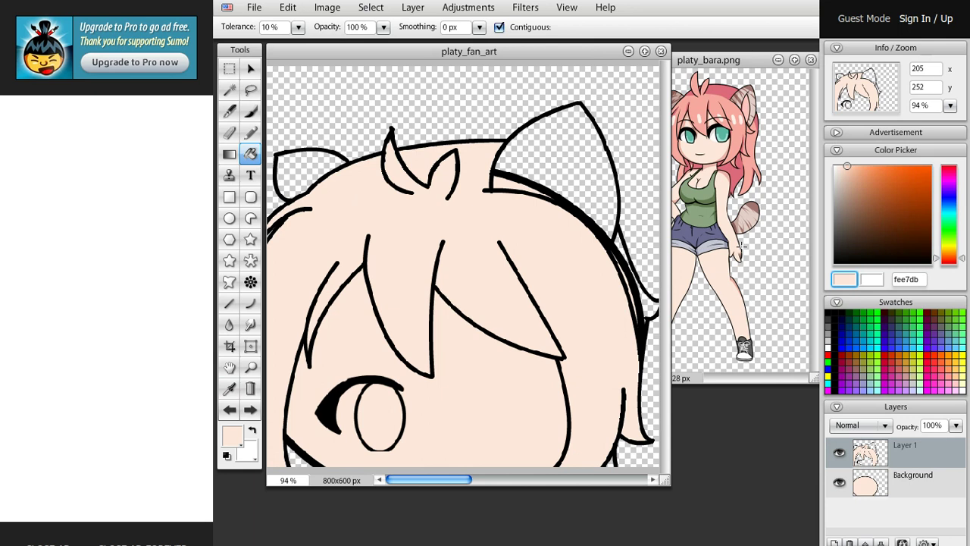
key(ctrl+z)
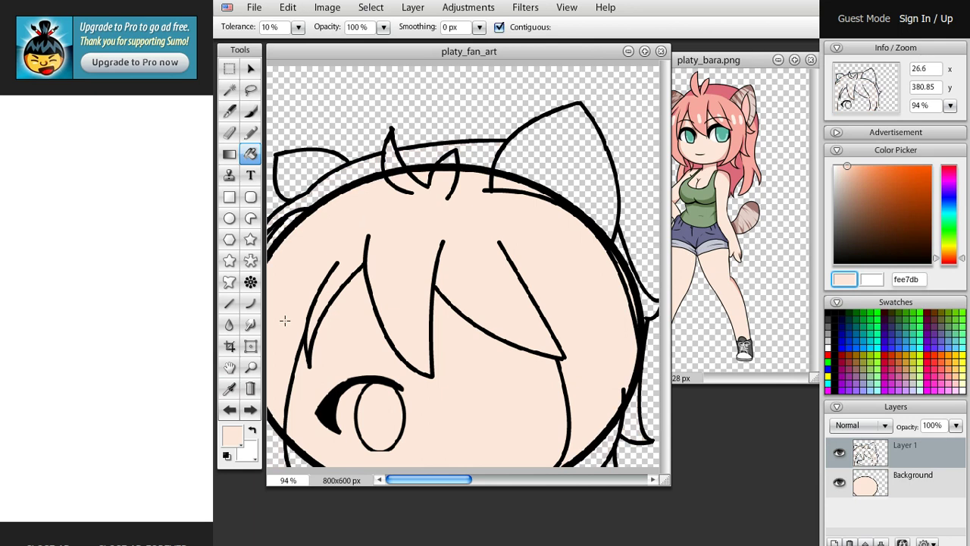
click(229, 388)
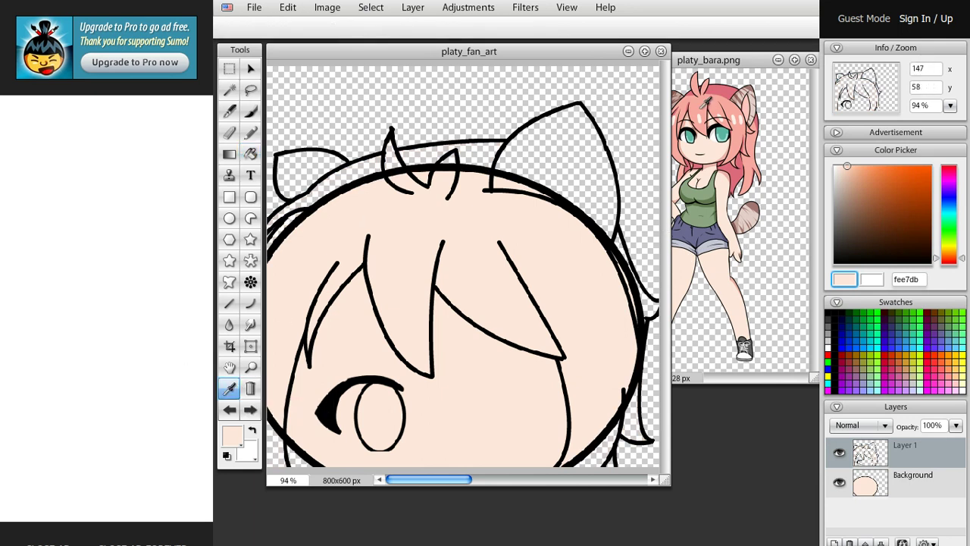
click(704, 103)
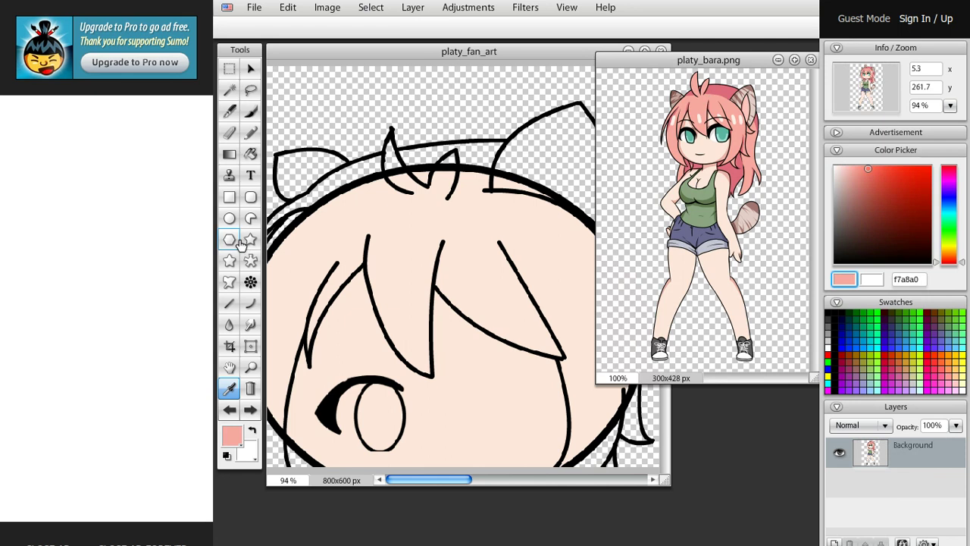
click(249, 155)
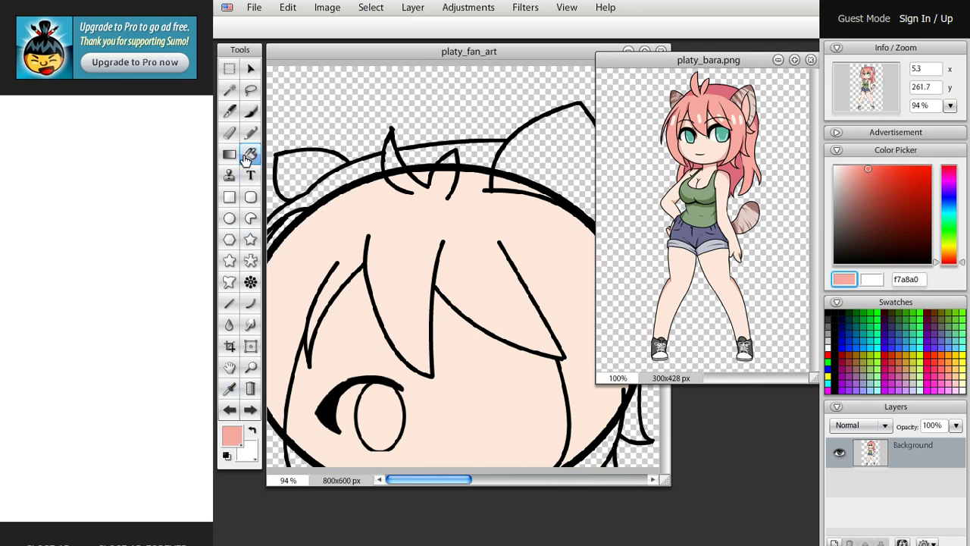
click(367, 243)
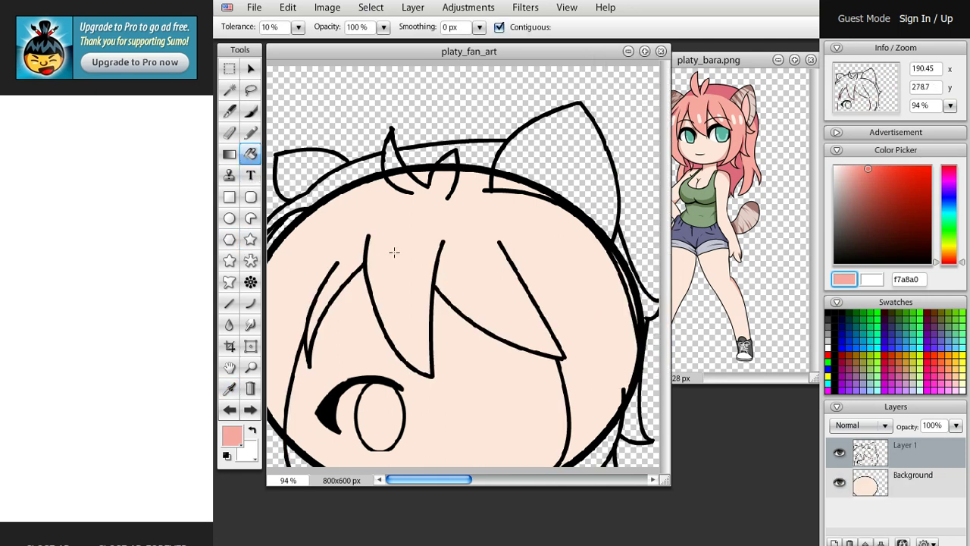
click(394, 252)
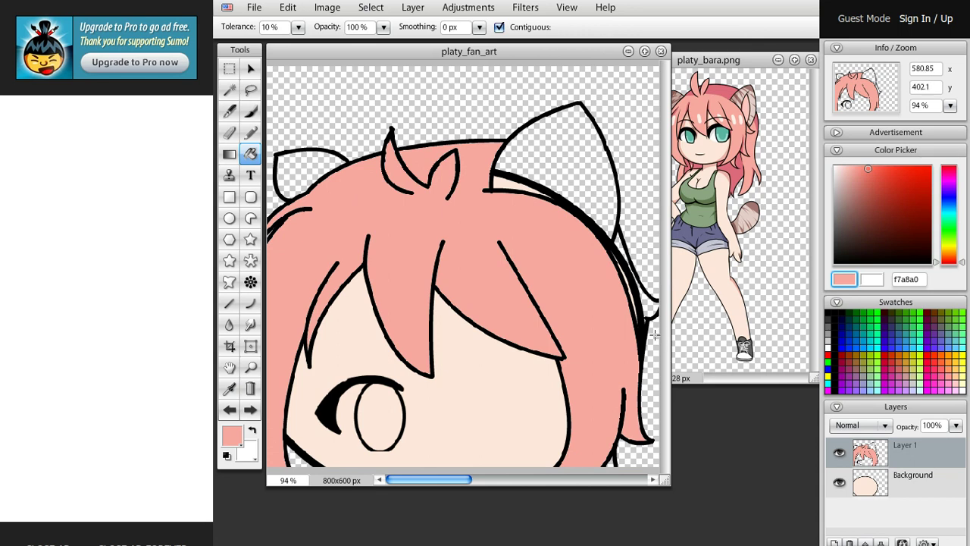
click(645, 312)
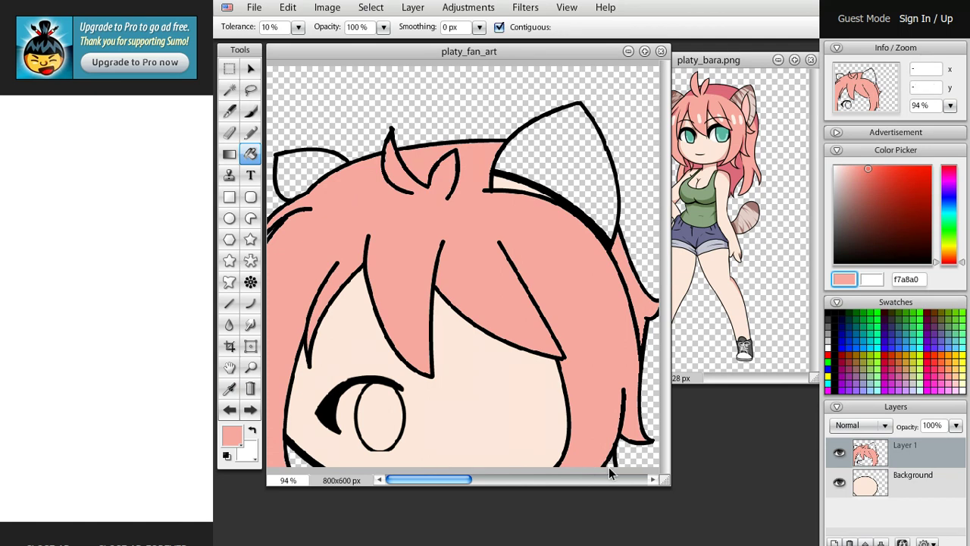
click(301, 464)
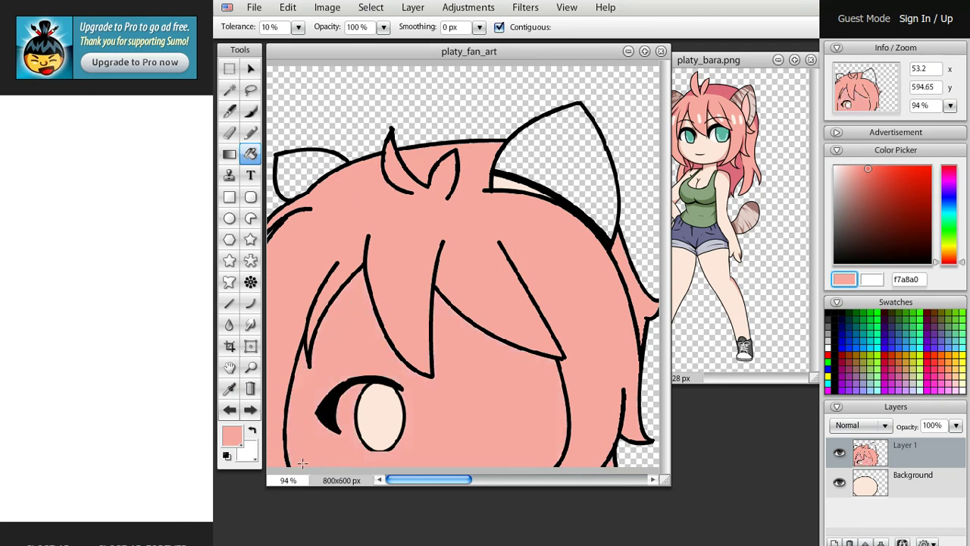
key(ctrl+z)
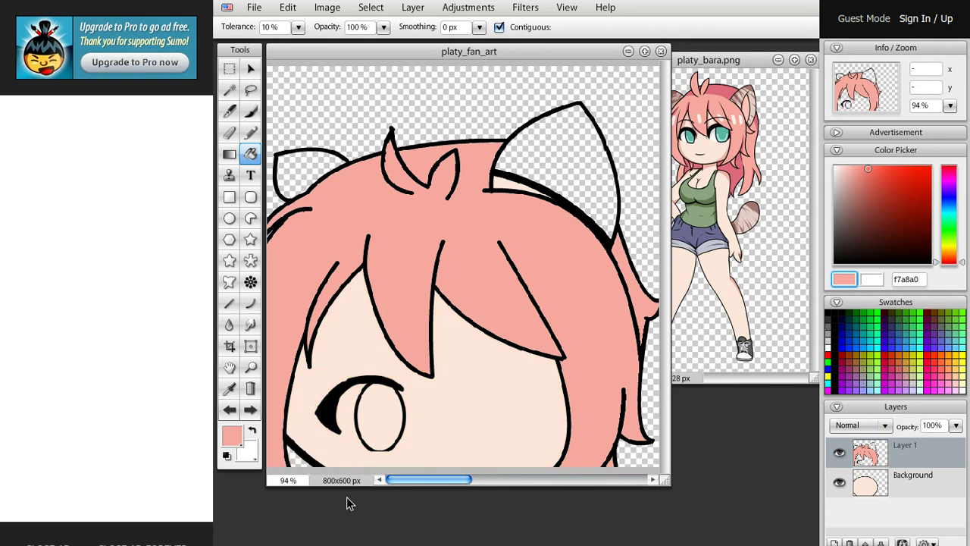
click(299, 463)
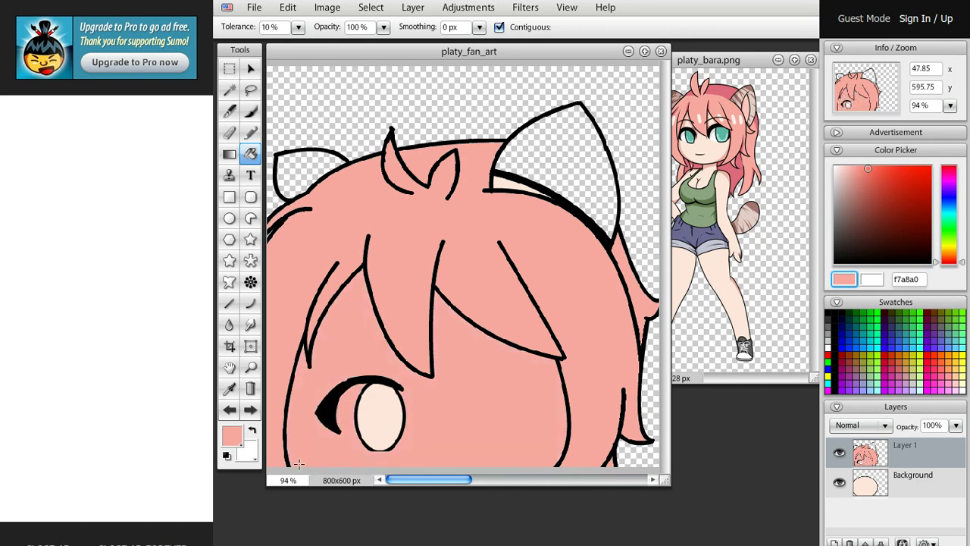
key(ctrl+z)
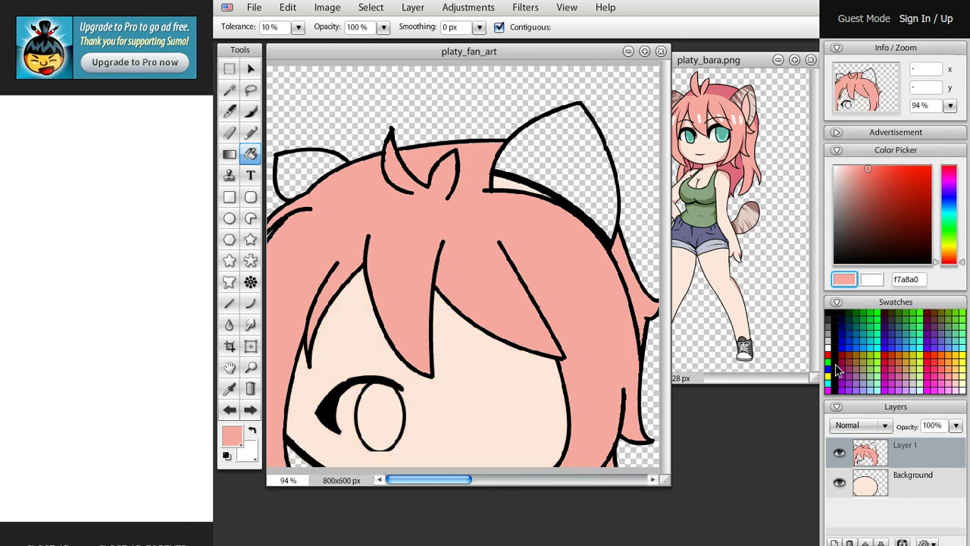
- Close the outline gap beside the left jaw with a 6 px curve and fill the small hair piece there with f7a8a0
click(250, 303)
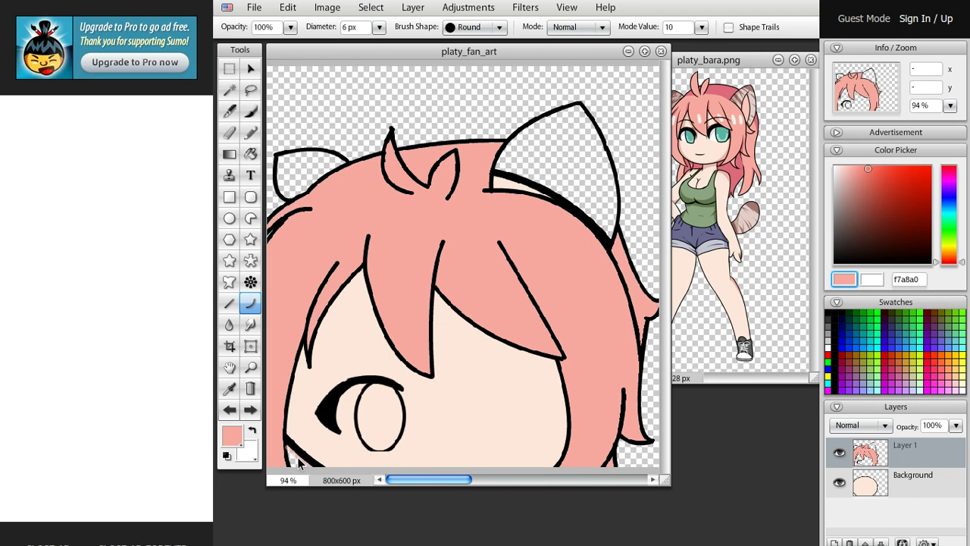
click(252, 154)
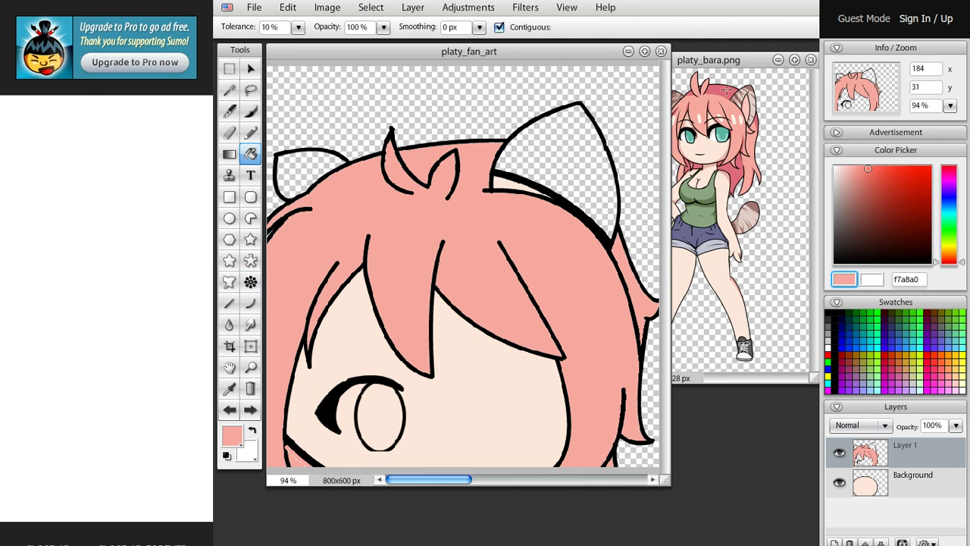
- Sample fur color e4d0ca from the ear in platy_bara.png and fill both ears on Layer 1 with it
click(230, 387)
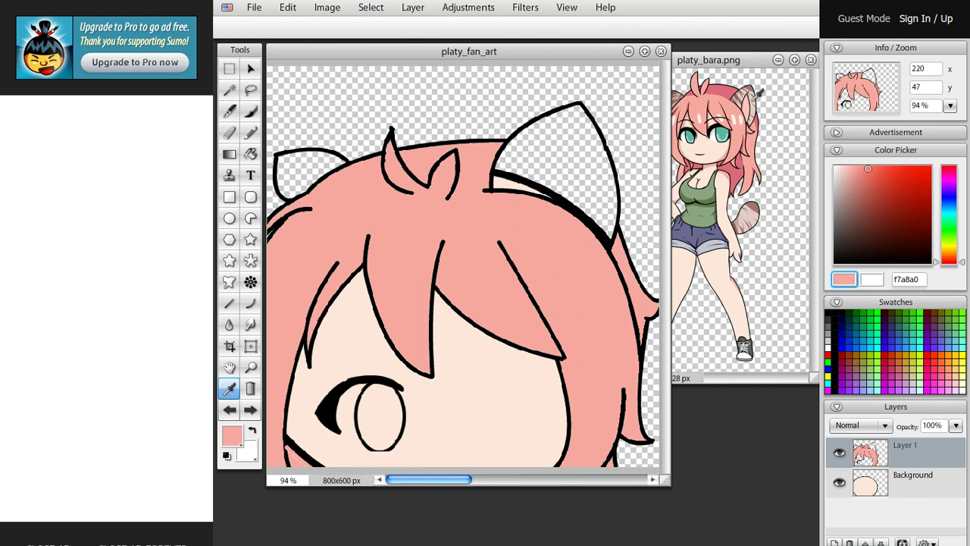
click(759, 91)
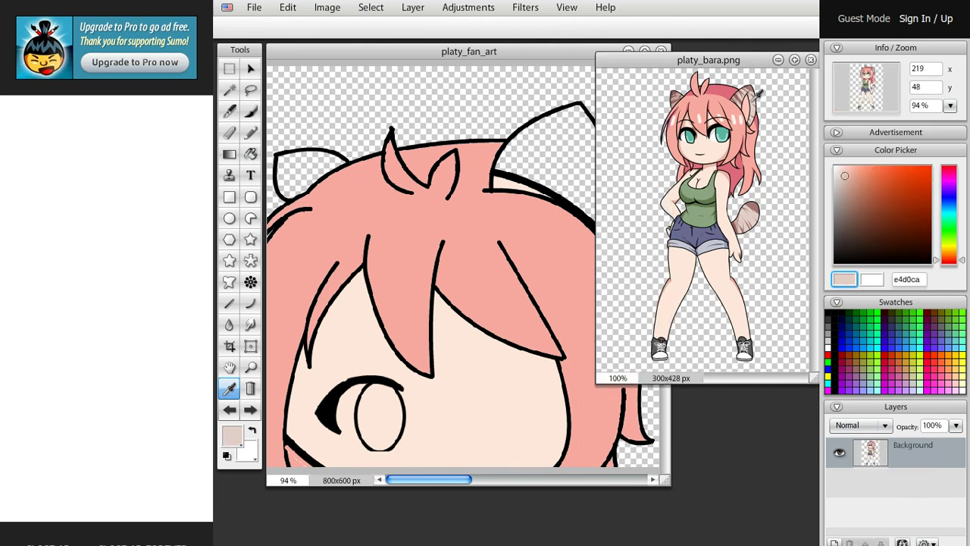
click(251, 154)
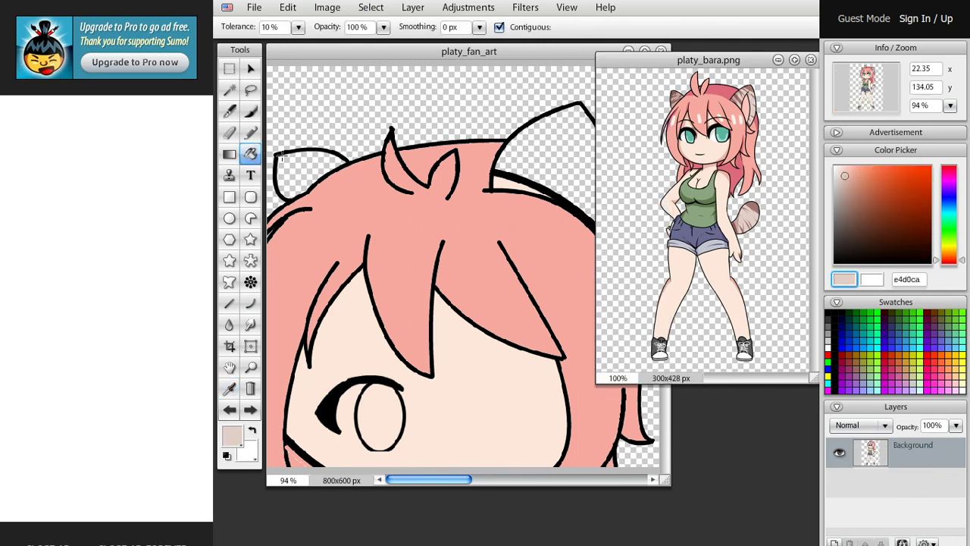
click(282, 156)
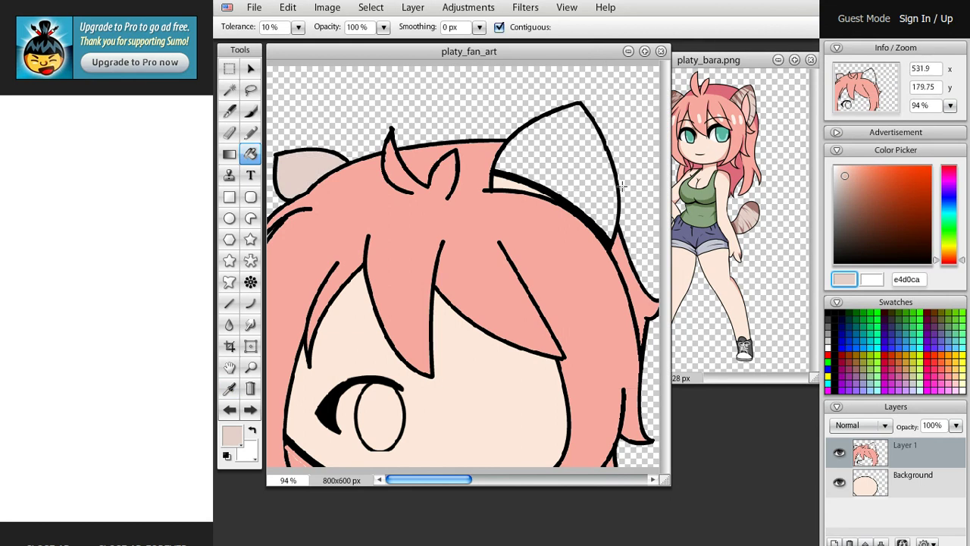
click(588, 184)
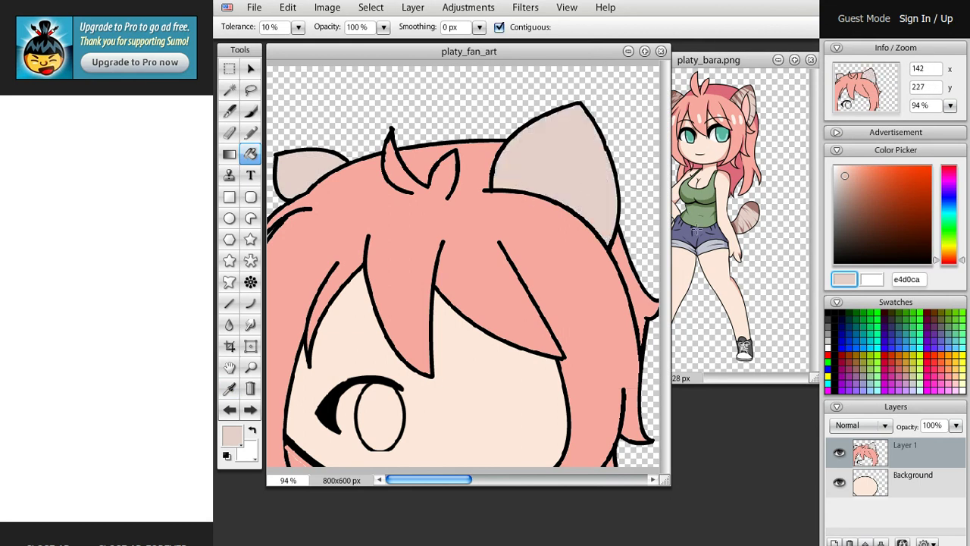
- Draw the pointed inner-ear outline inside the right ear with 6 px black 000000 curves
click(250, 303)
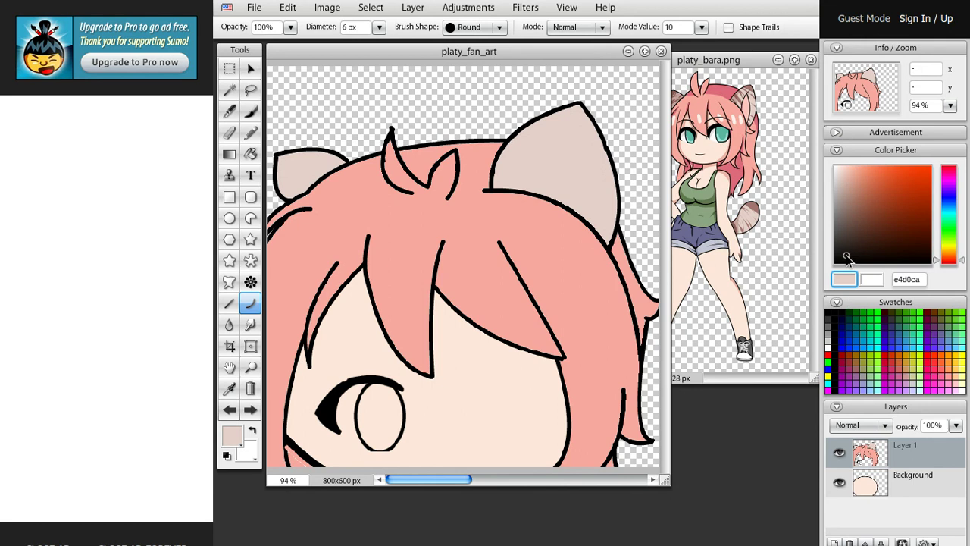
drag(847, 258, 794, 295)
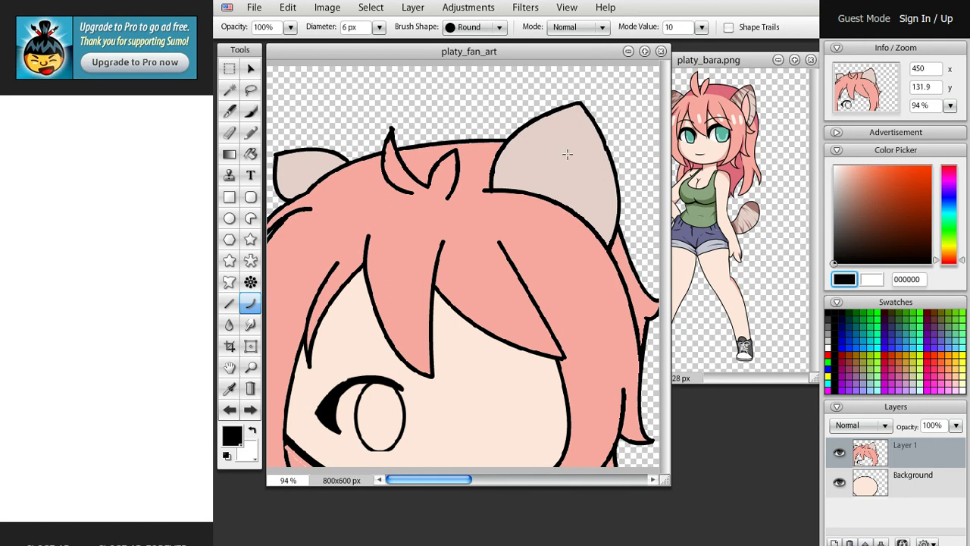
mouse_move(563, 135)
mouse_down()
mouse_move(532, 191)
mouse_move(513, 162)
mouse_move(537, 158)
mouse_move(596, 200)
mouse_move(605, 230)
mouse_move(586, 219)
mouse_move(611, 195)
mouse_move(569, 201)
mouse_up()
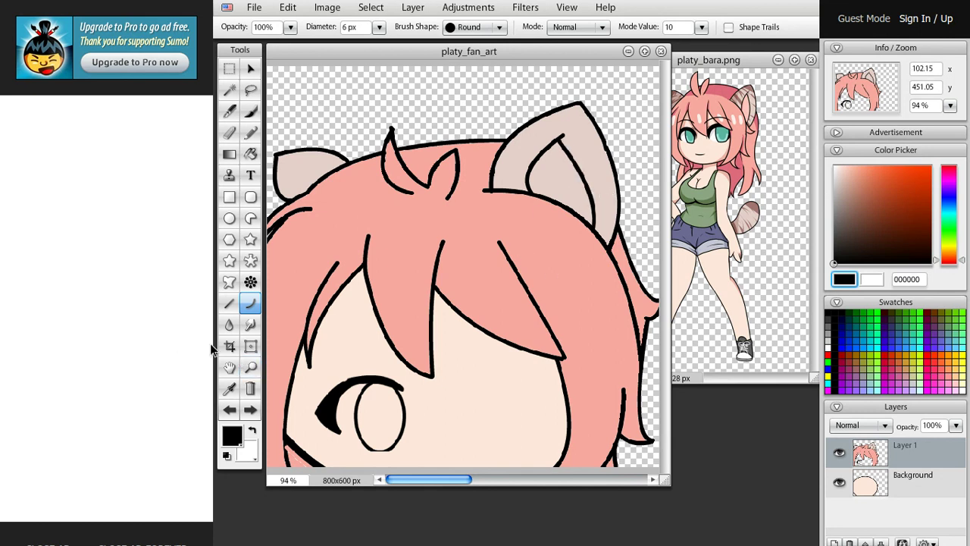
- Sample pink fec5bd from the inner ear in platy_bara.png and fill the right inner ear with it, undoing a stray fill of the black outline
click(229, 388)
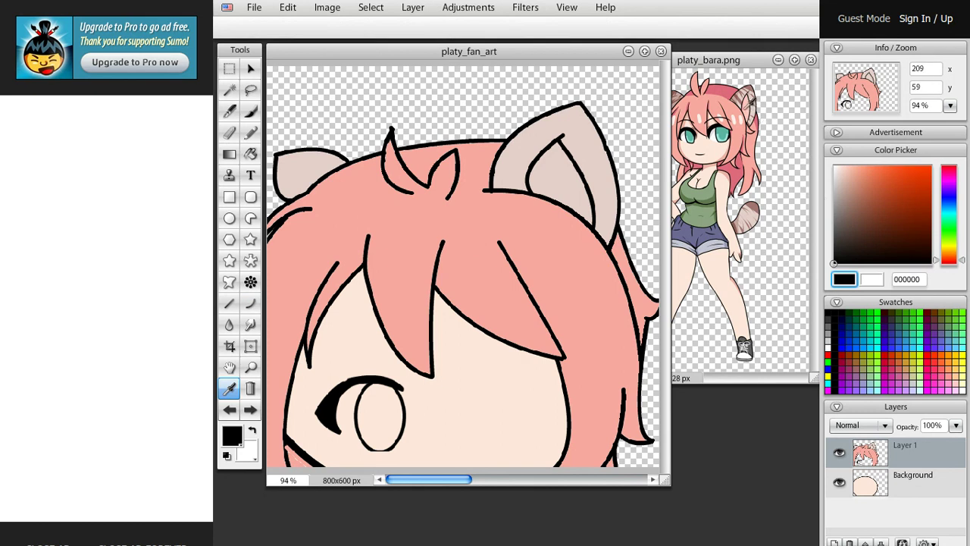
click(755, 106)
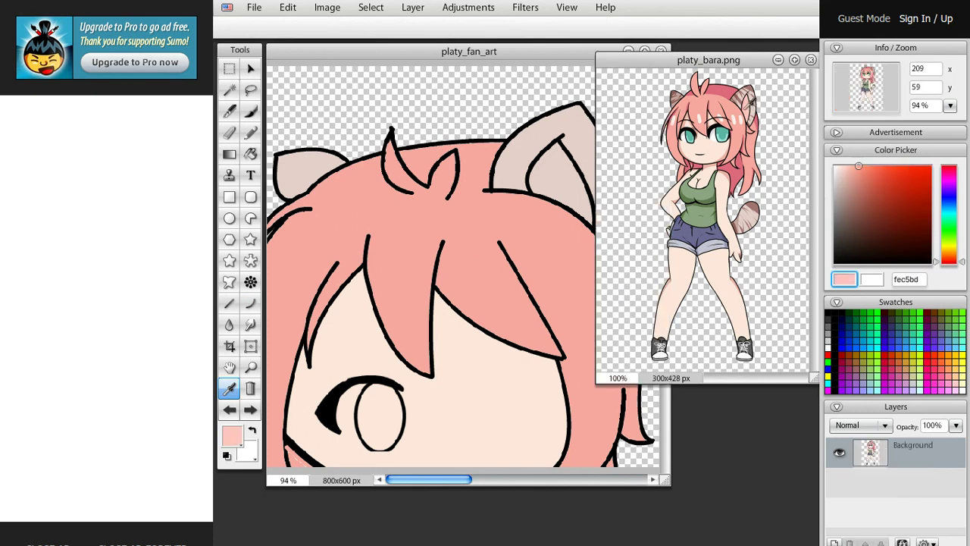
click(251, 154)
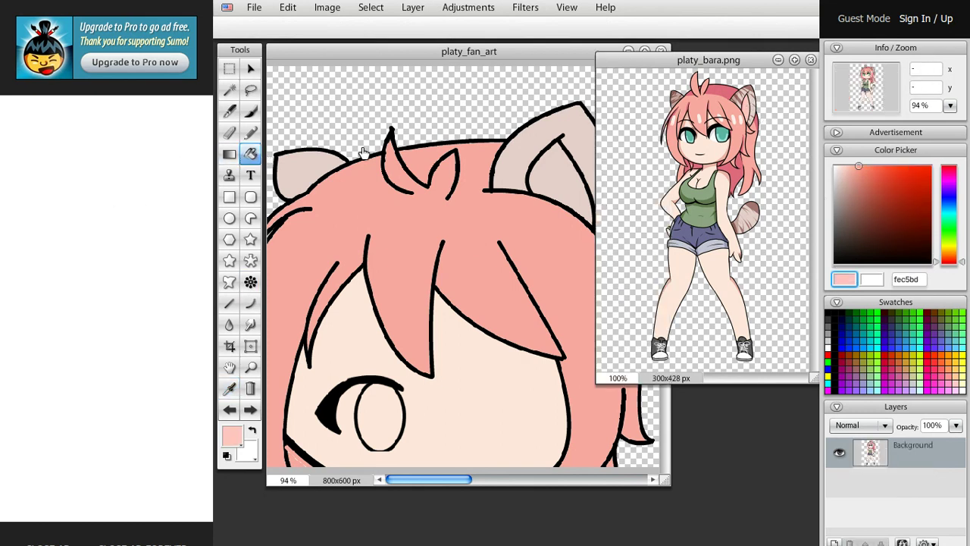
click(528, 186)
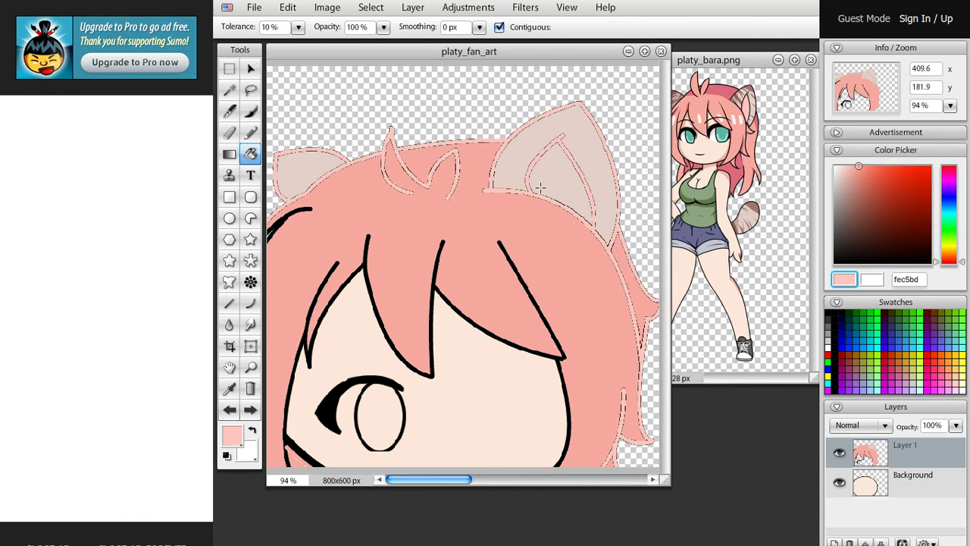
key(ctrl+z)
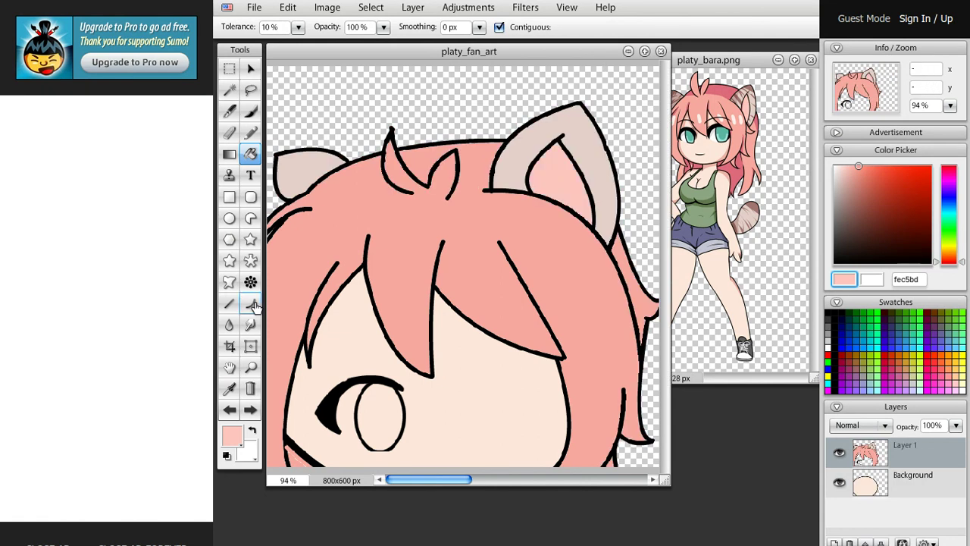
- Sample the brown stripe color a27470 from the ear tip in platy_bara.png and return to platy_fan_art with the Curve tool
click(230, 388)
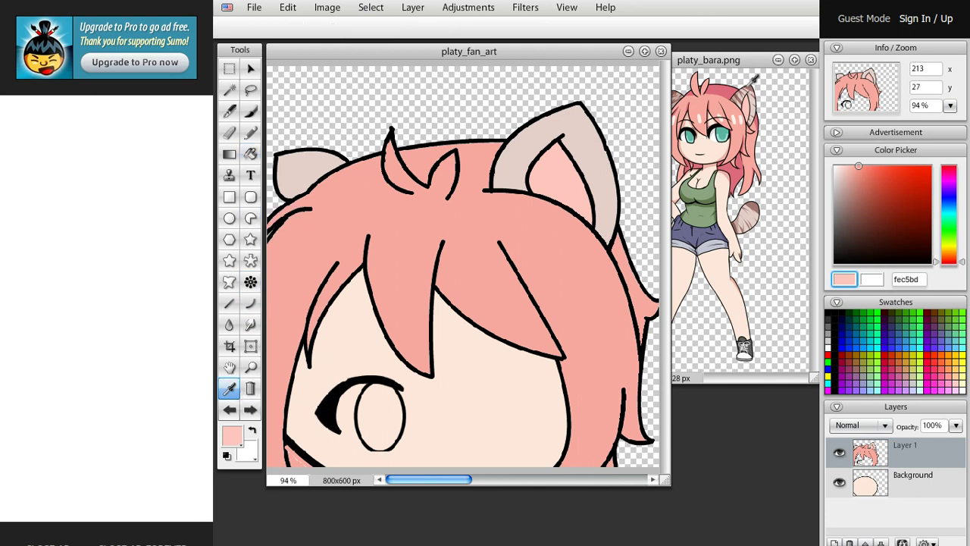
click(755, 79)
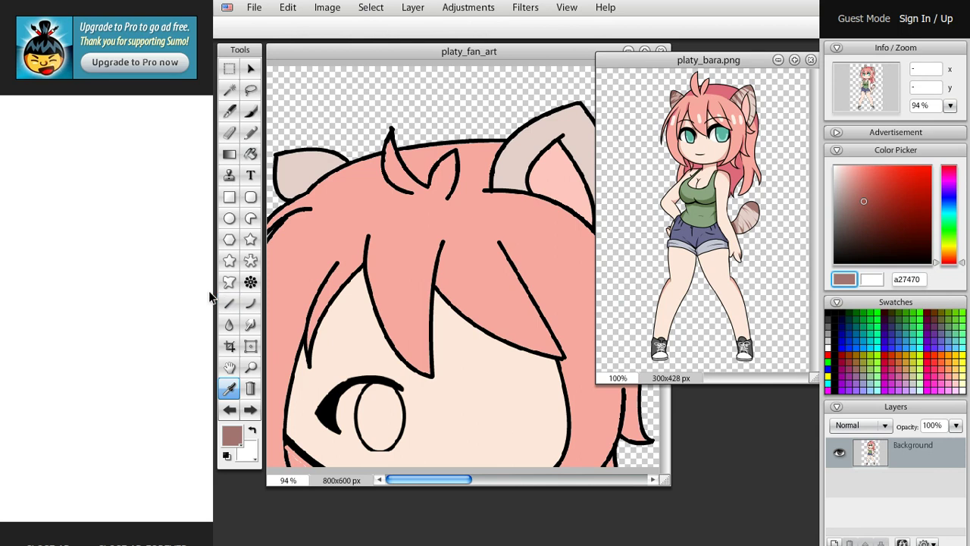
click(250, 303)
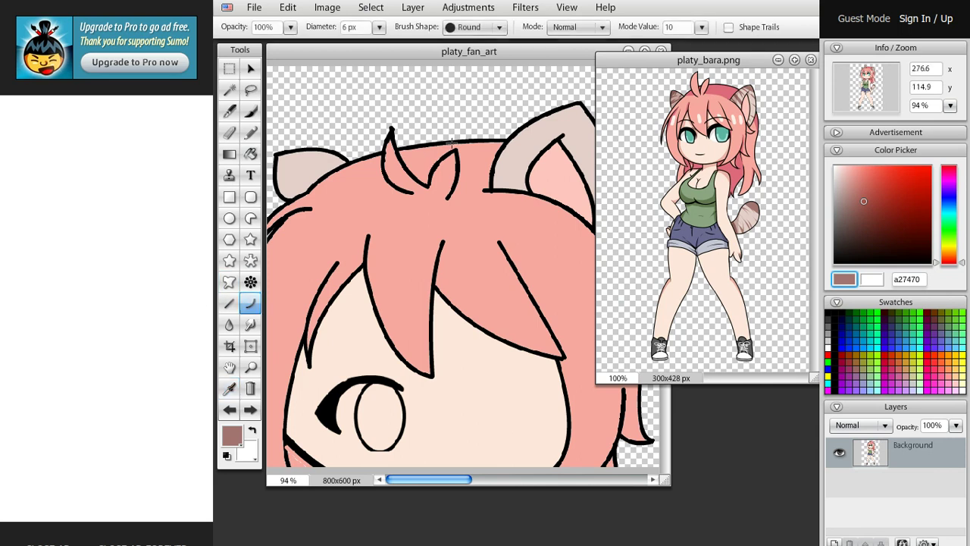
click(506, 45)
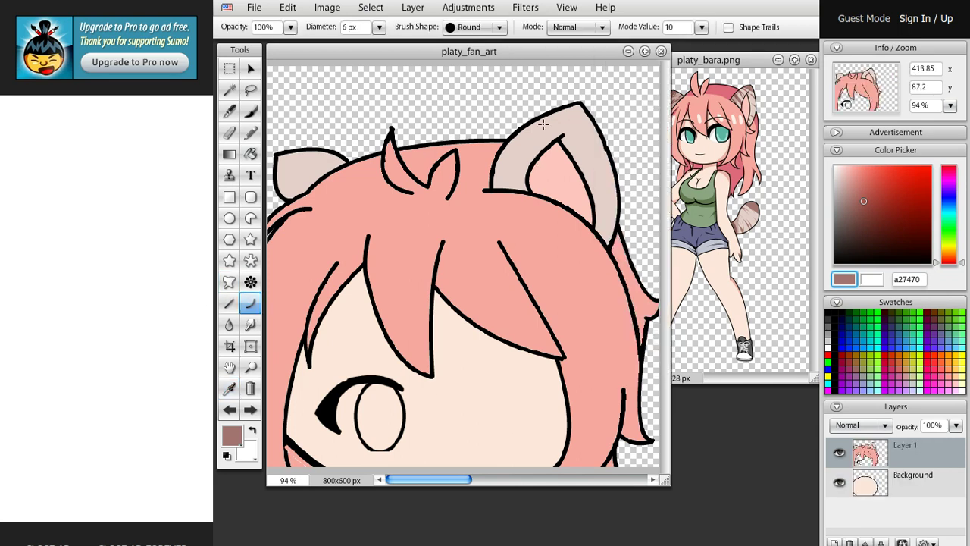
- Outline a triangular marking inside the right ear's tip on Layer 1 with three 6 px a27470 curves
click(250, 367)
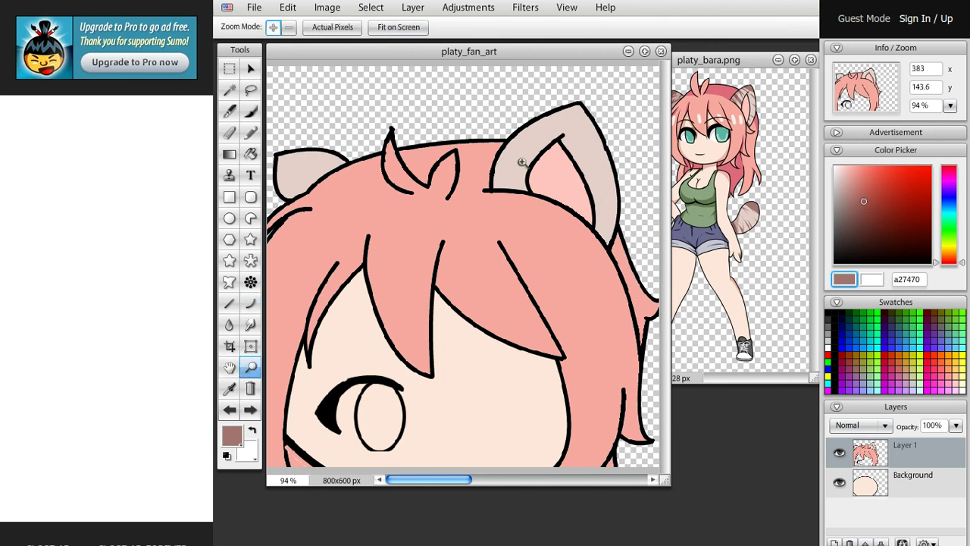
click(554, 136)
click(554, 137)
click(554, 137)
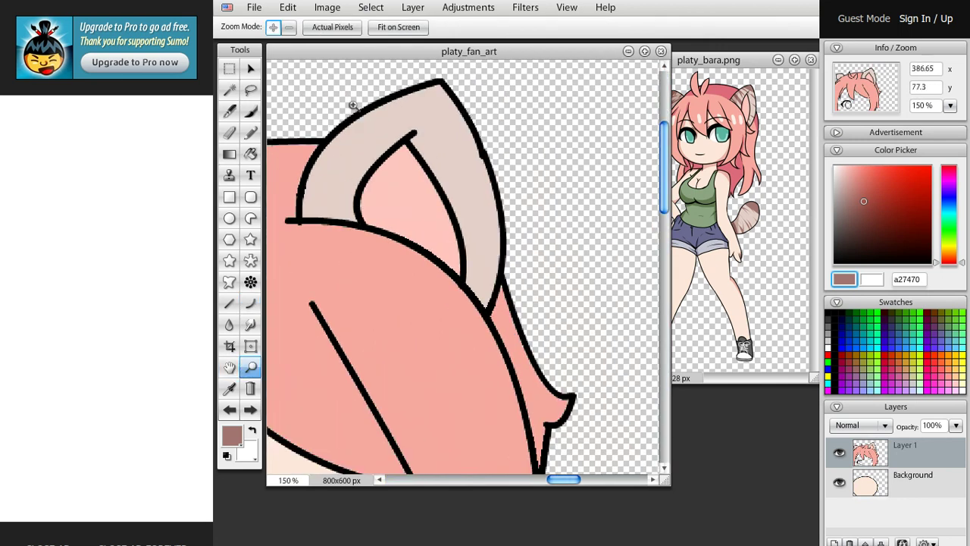
click(402, 124)
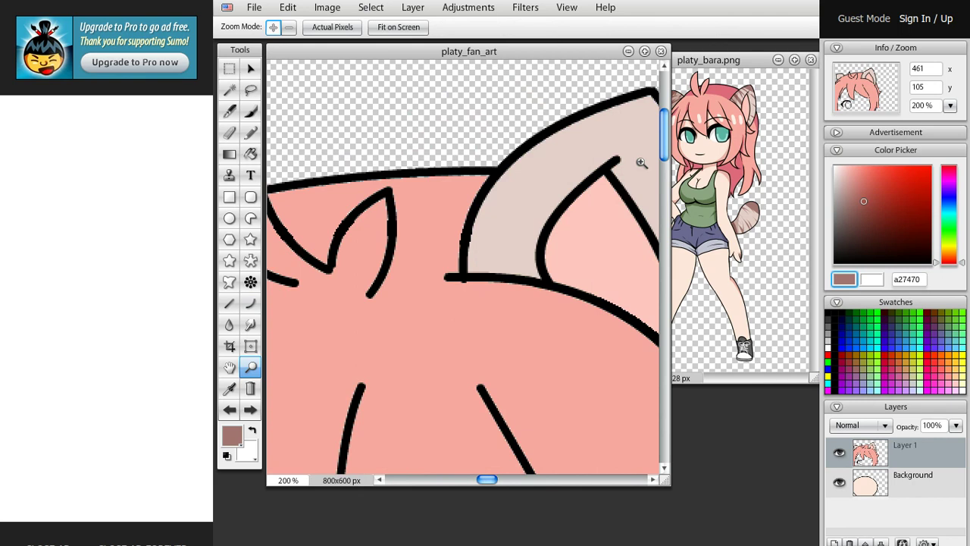
click(641, 163)
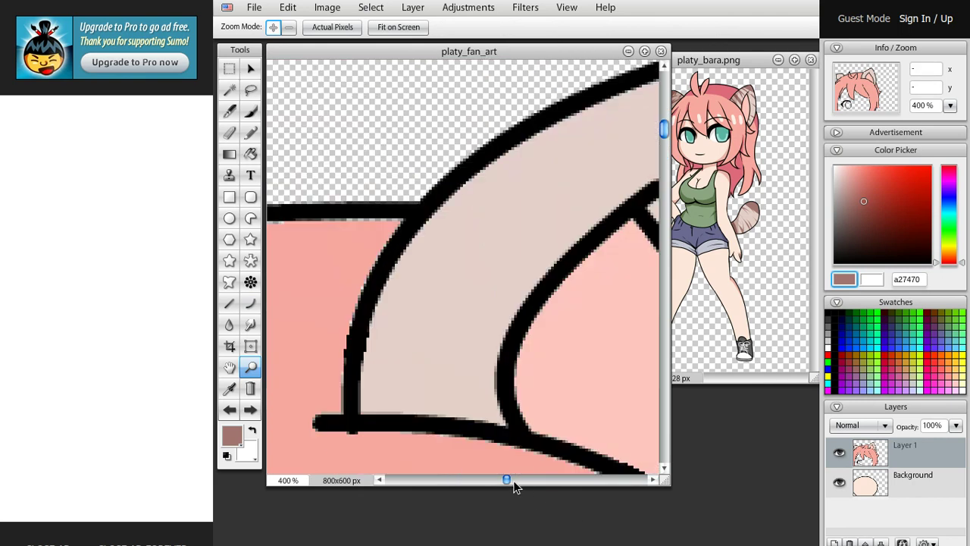
drag(508, 477, 532, 480)
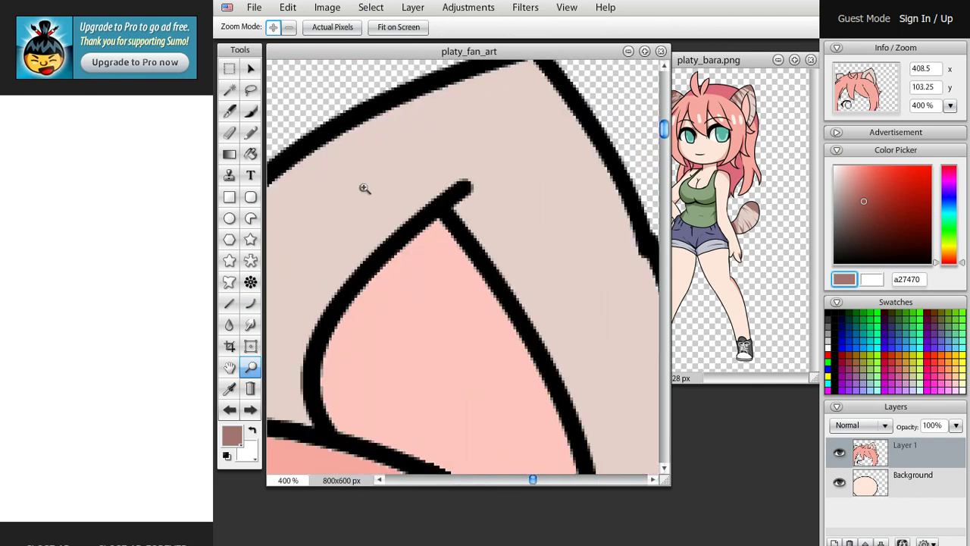
click(254, 304)
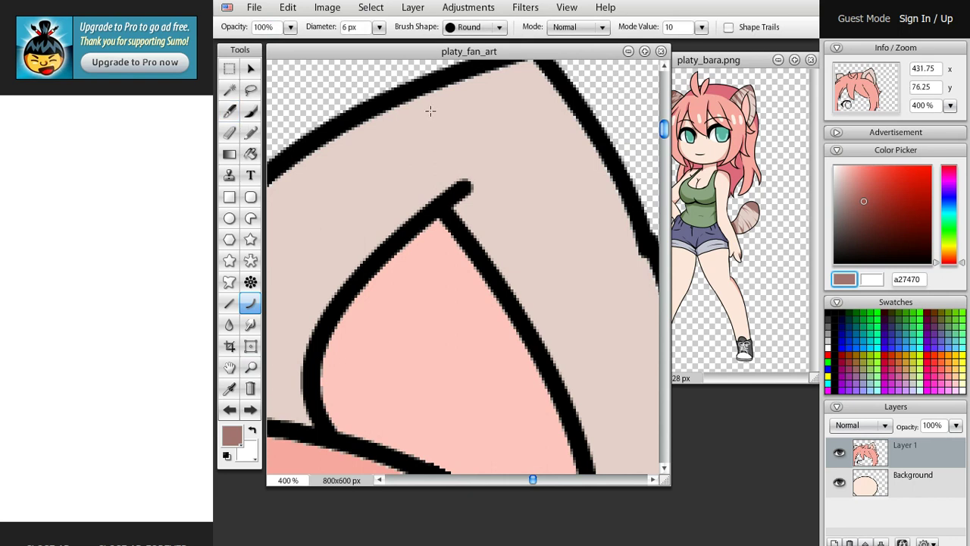
mouse_move(413, 111)
mouse_down()
mouse_move(611, 163)
mouse_move(597, 169)
mouse_up()
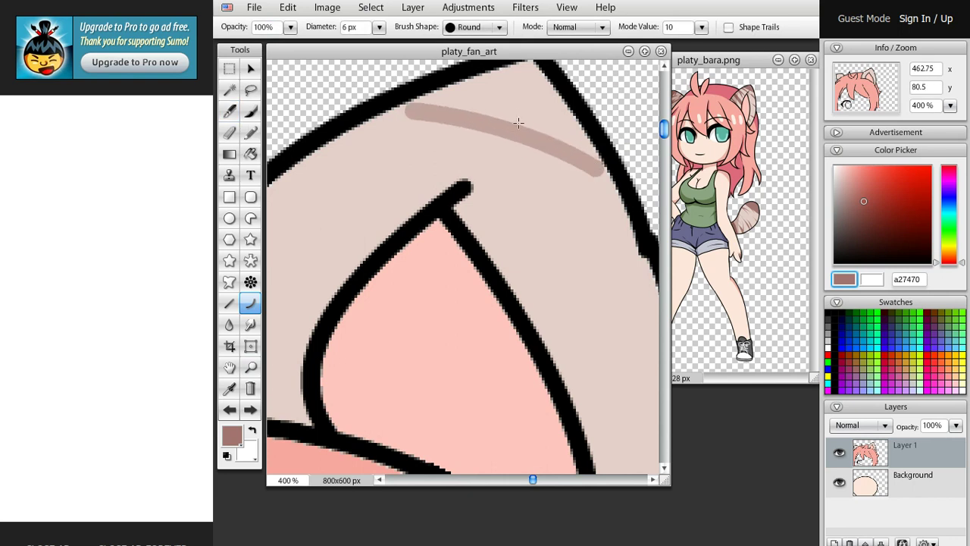
click(540, 135)
drag(599, 157, 525, 61)
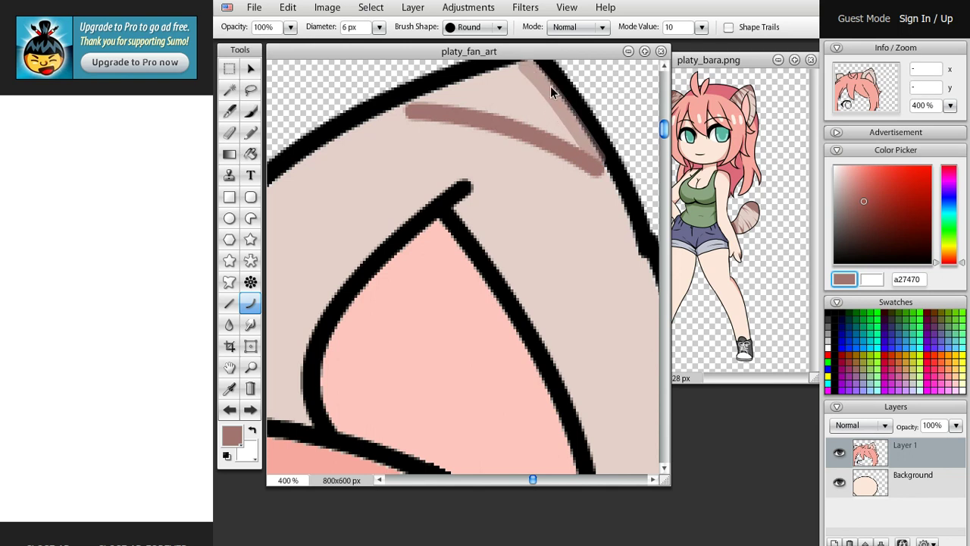
click(551, 86)
mouse_move(523, 66)
mouse_down()
mouse_move(400, 111)
mouse_move(474, 100)
mouse_move(461, 89)
mouse_up()
click(461, 89)
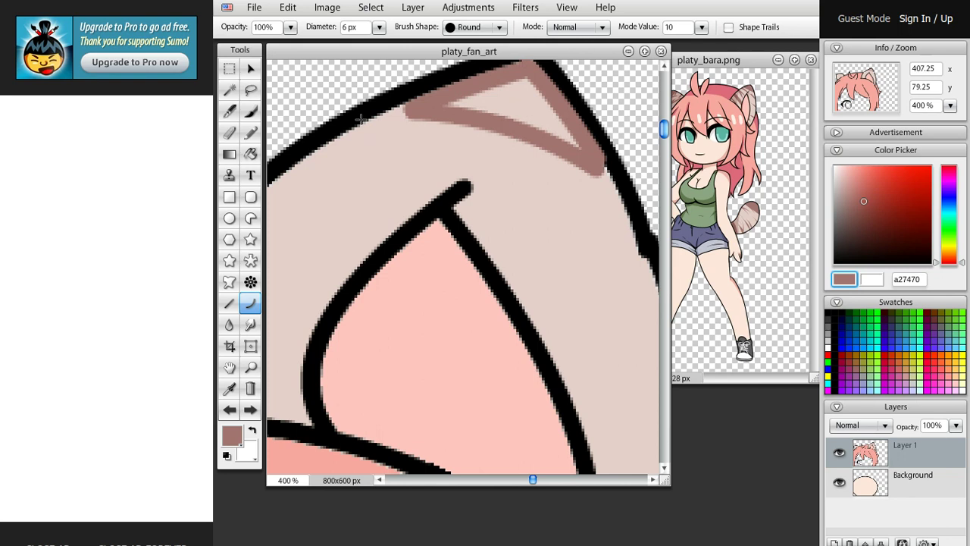
- Draw three short 6 px a27470 stripes below the tip marking, one on the ear's left side and two along its right edge
drag(367, 126, 422, 180)
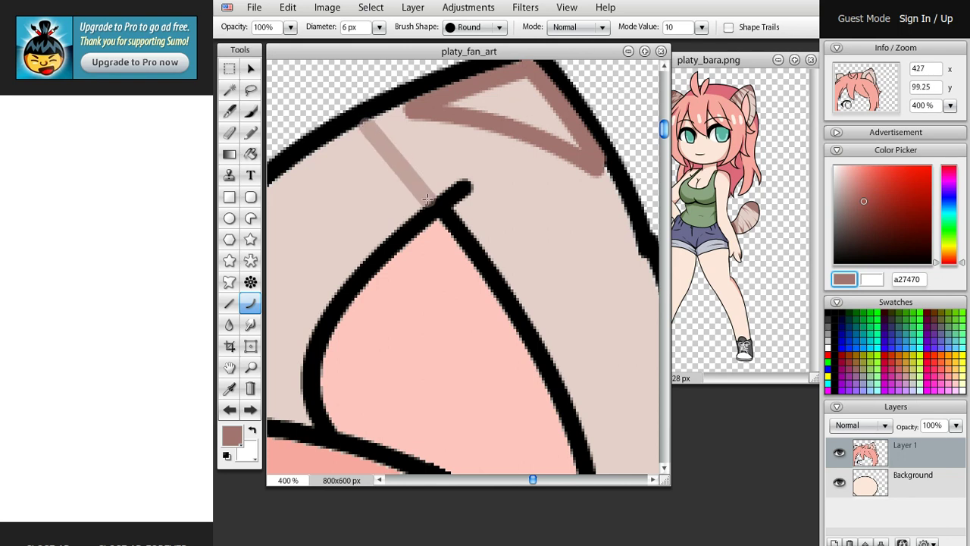
click(394, 157)
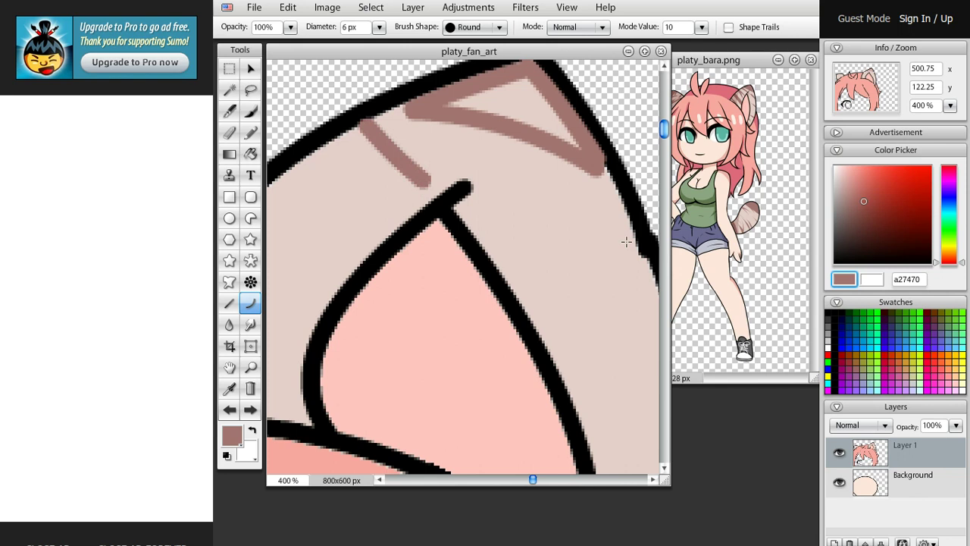
drag(630, 226, 519, 233)
click(581, 236)
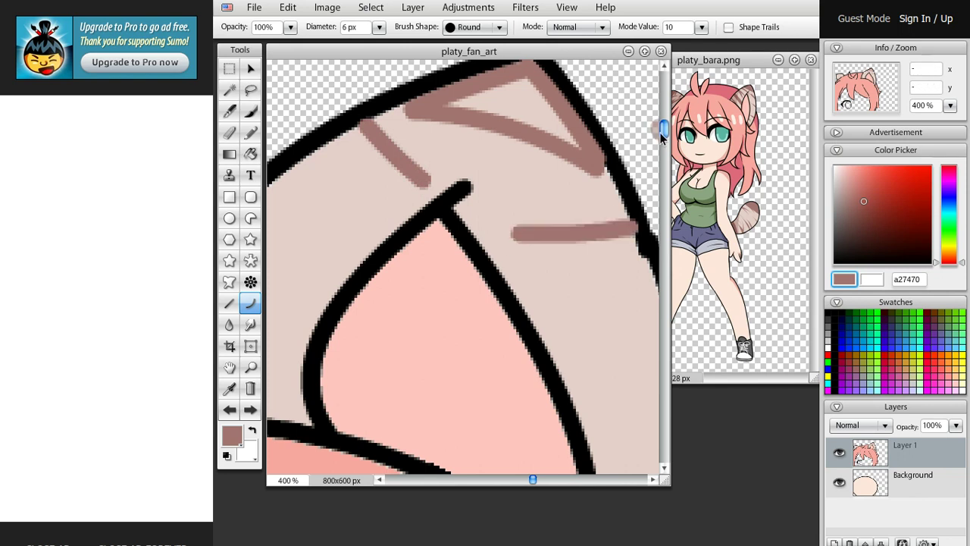
mouse_move(657, 132)
mouse_down()
mouse_move(639, 135)
mouse_move(664, 143)
mouse_up()
drag(645, 220, 588, 240)
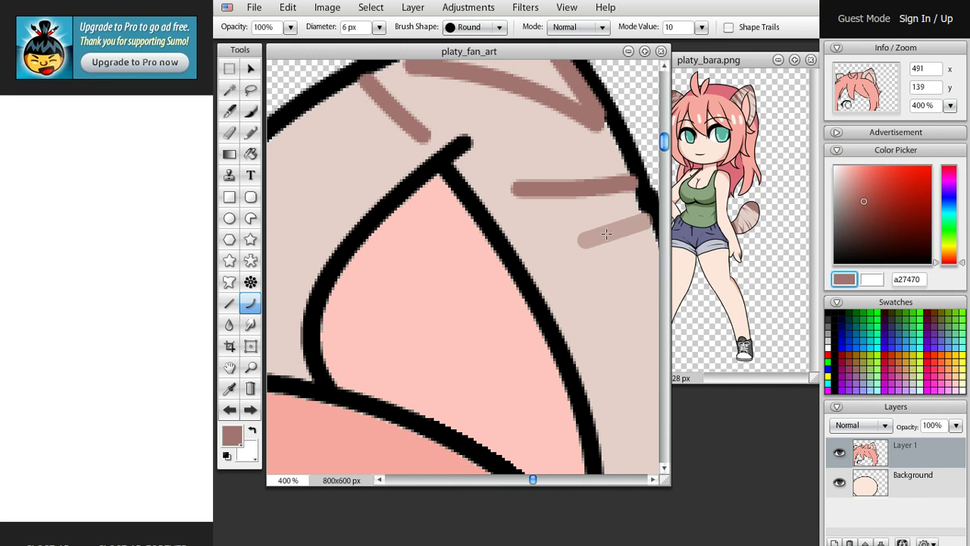
click(607, 234)
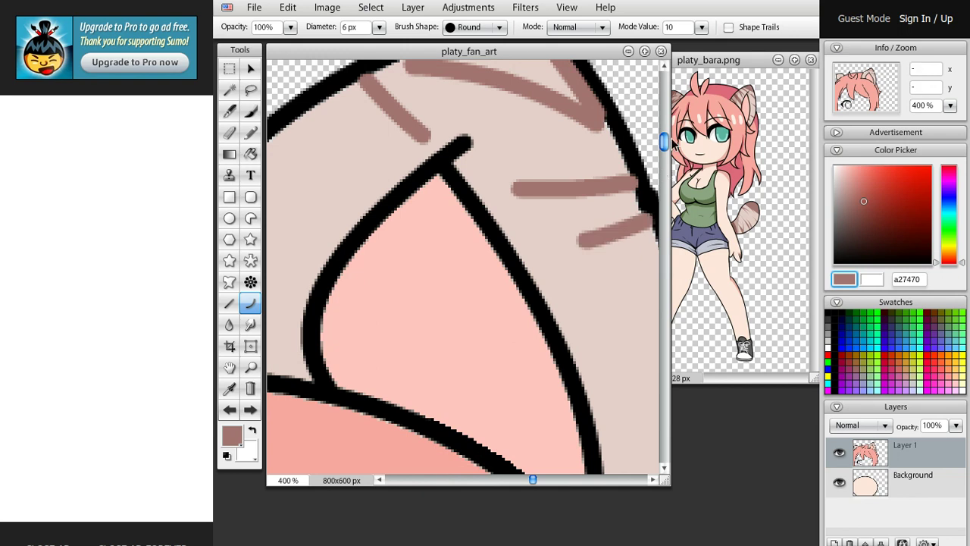
- Add three 6 px a27470 stripes down the right ear's lower right side: inner edge, outer edge and across the base
scroll(667, 153, down, 3)
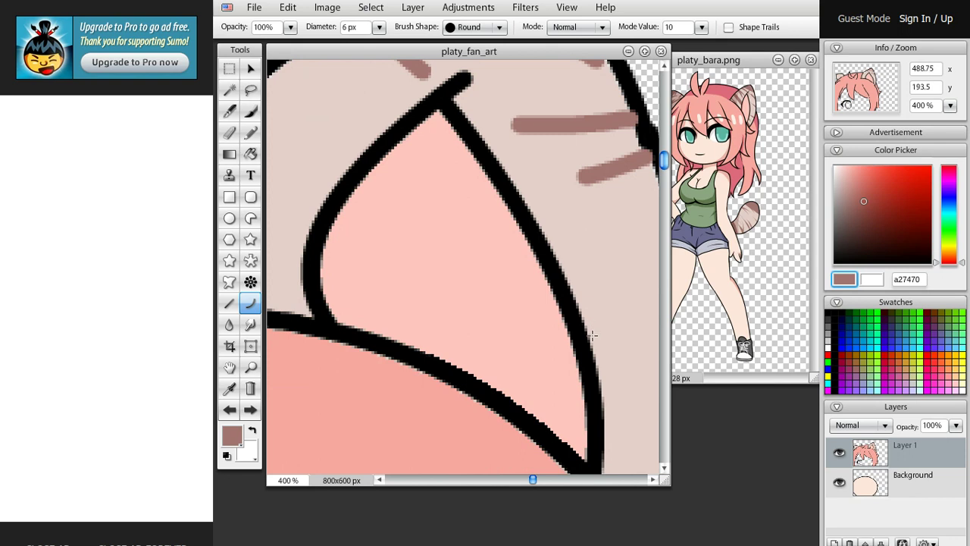
drag(592, 335, 611, 334)
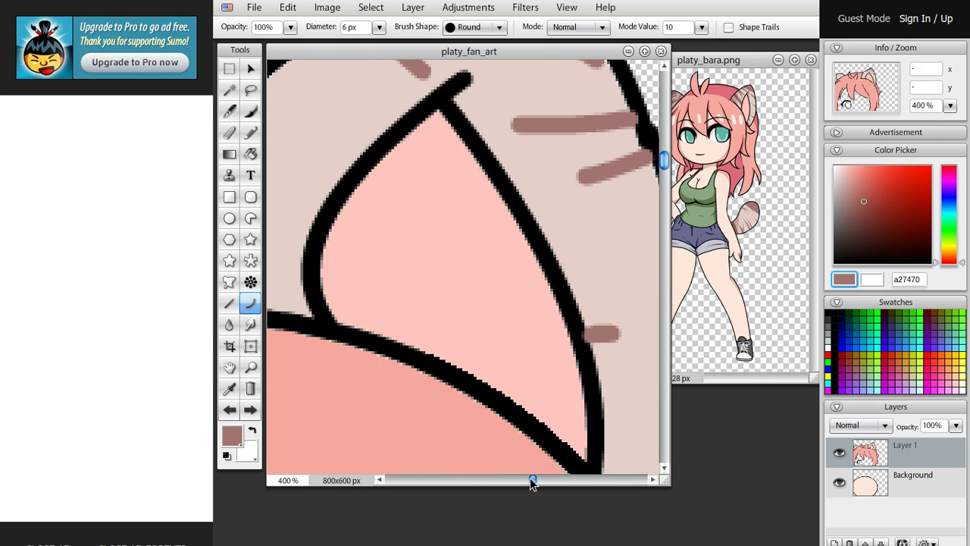
drag(532, 480, 544, 480)
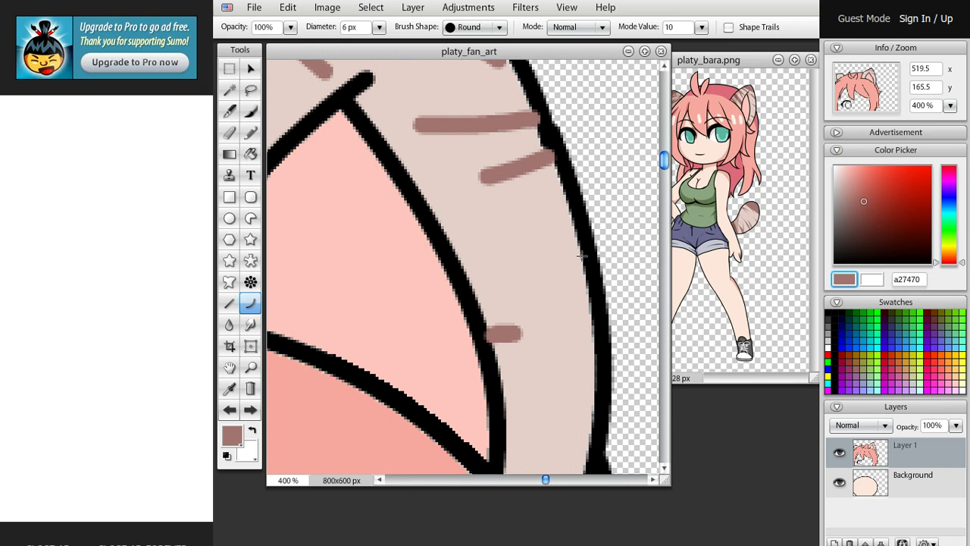
drag(583, 258, 524, 269)
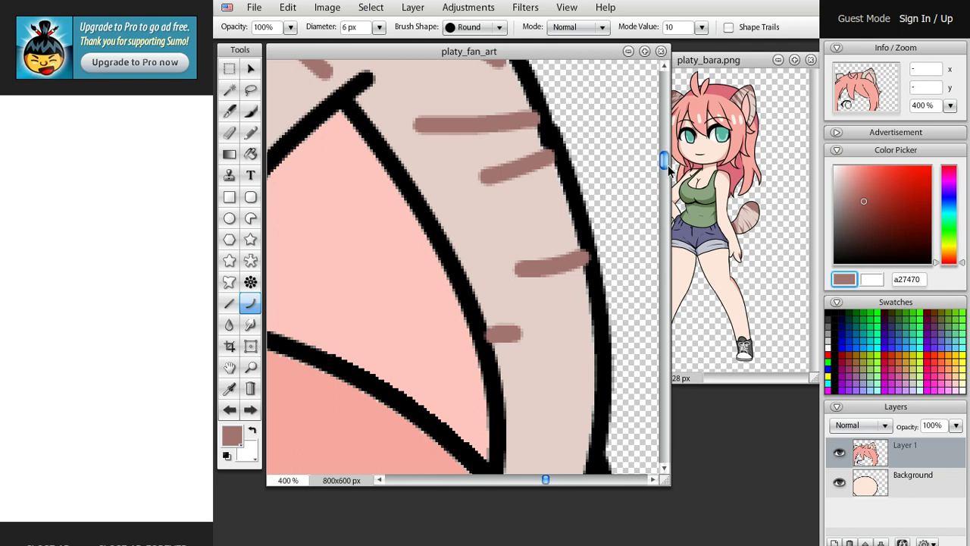
drag(664, 161, 657, 206)
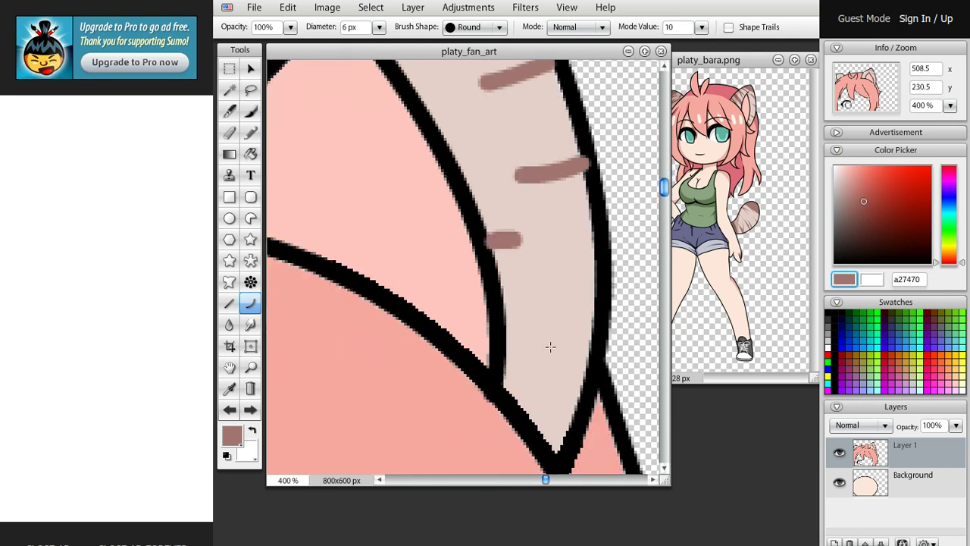
mouse_move(576, 394)
mouse_down()
mouse_move(506, 383)
mouse_move(561, 398)
mouse_move(512, 385)
mouse_move(545, 391)
mouse_up()
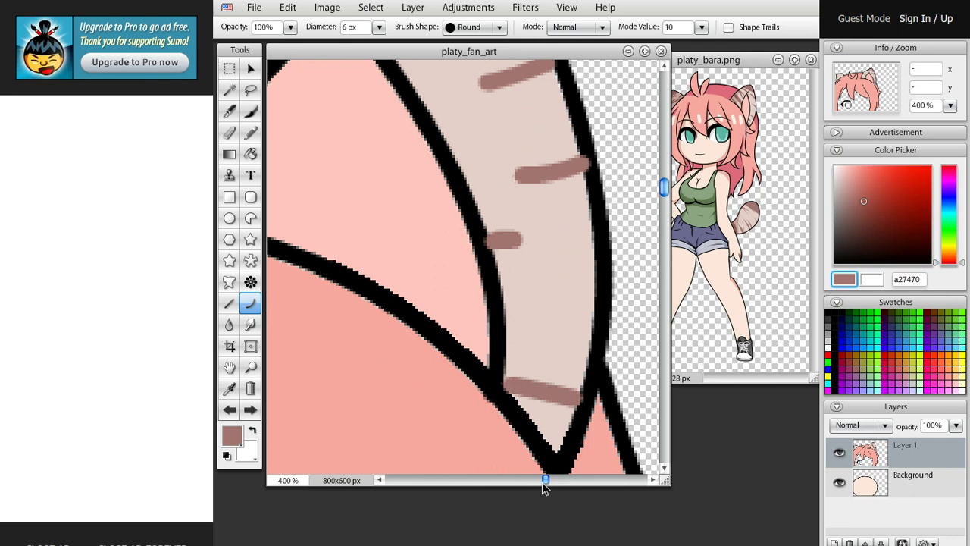
- Build a thick a27470 band across the right ear's left side from stacked 6 px curves
drag(542, 482, 497, 481)
scroll(531, 455, left, 5)
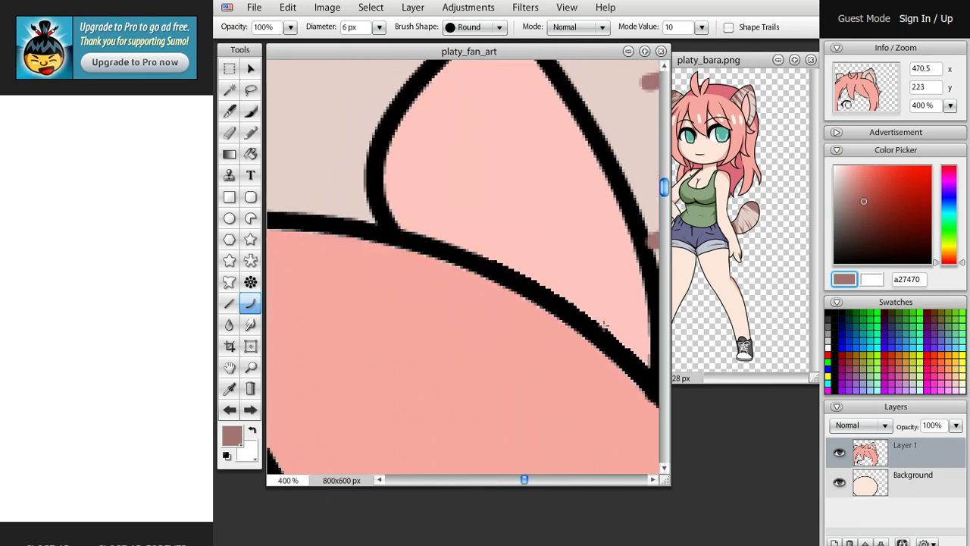
drag(664, 190, 663, 165)
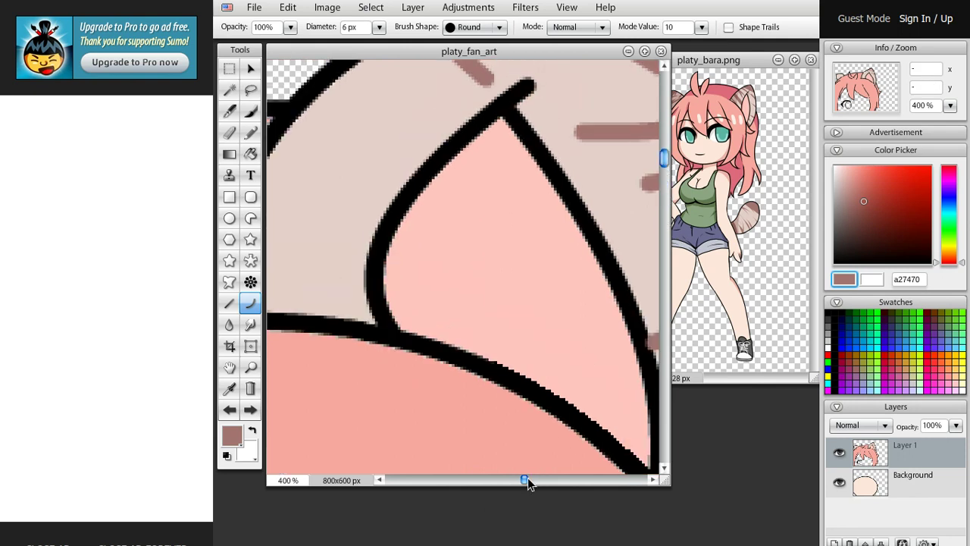
drag(528, 480, 509, 480)
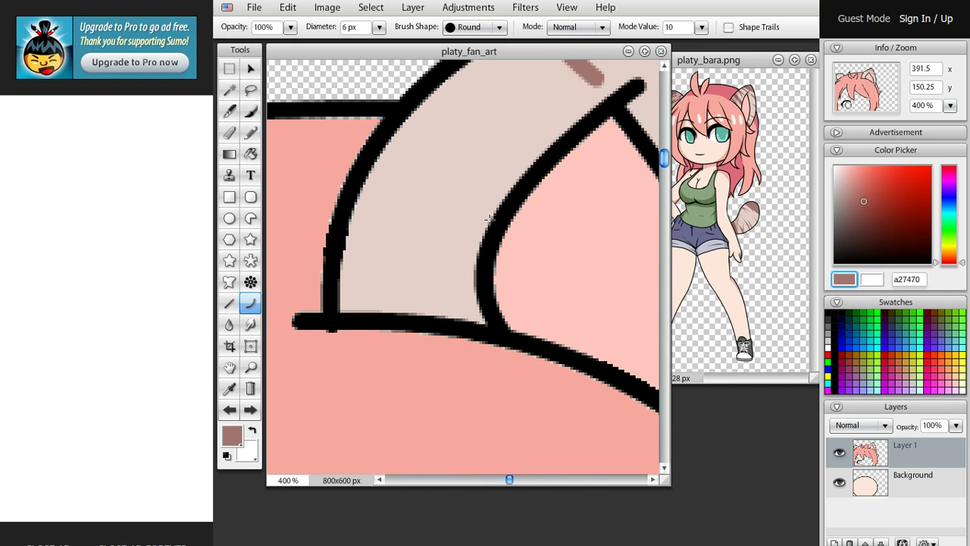
drag(489, 219, 363, 176)
drag(424, 199, 418, 188)
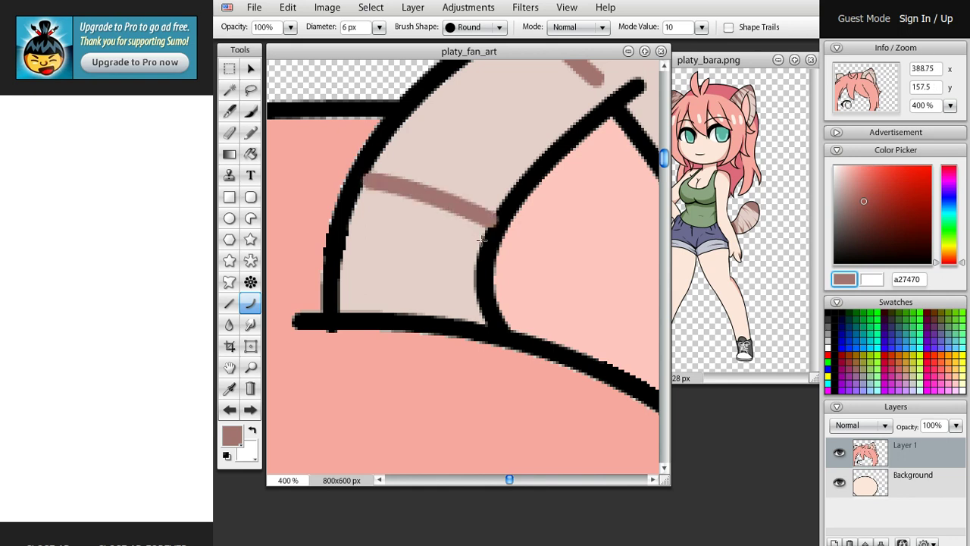
mouse_move(482, 240)
mouse_down()
mouse_move(364, 205)
mouse_move(452, 221)
mouse_move(429, 212)
mouse_up()
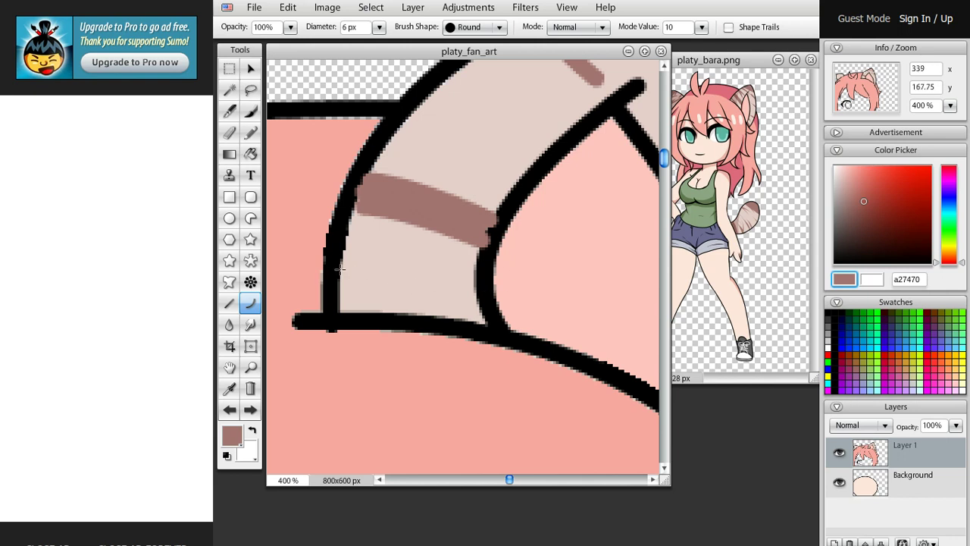
- Draw a slanted 6 px a27470 stripe at the right ear's left base and a forked pair of stripes above the thick band
mouse_move(341, 269)
mouse_down()
mouse_move(398, 310)
mouse_move(417, 307)
mouse_up()
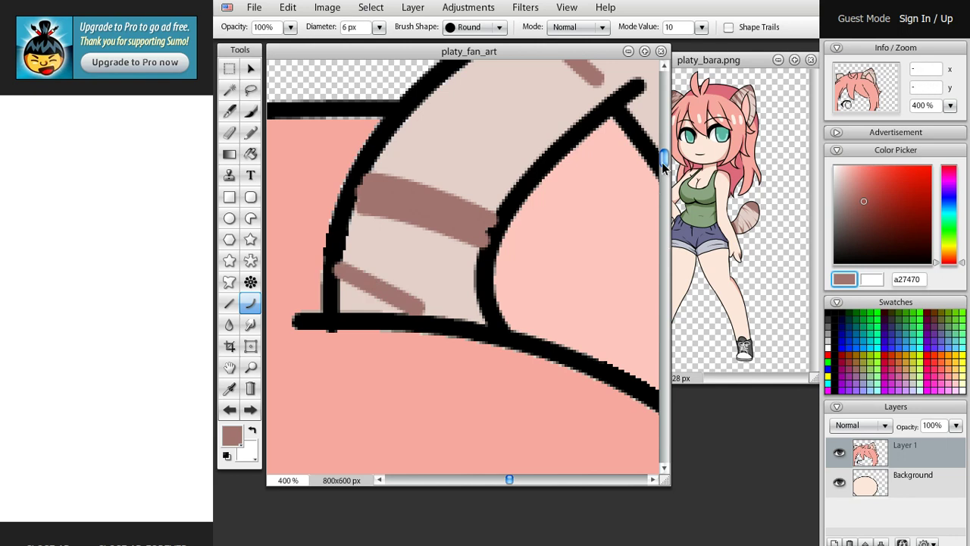
drag(663, 162, 653, 147)
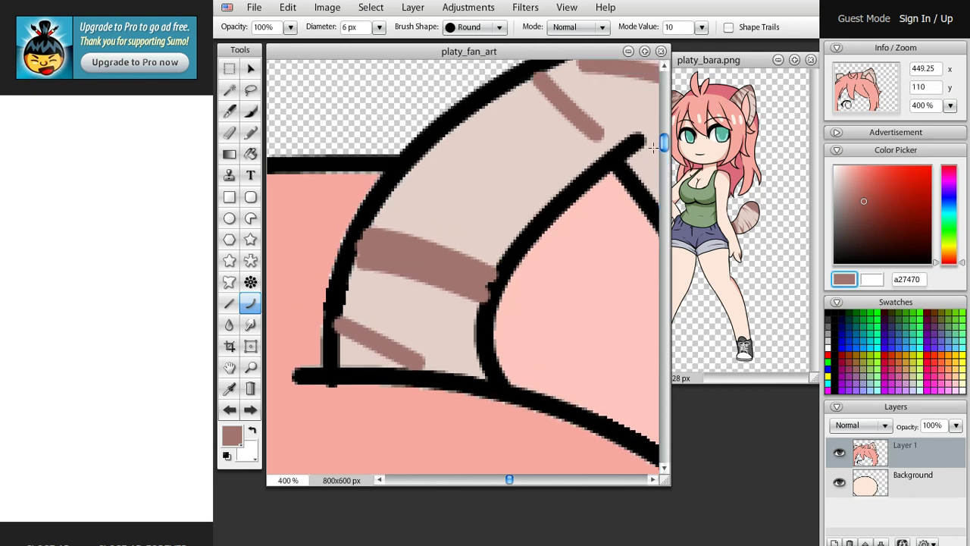
drag(433, 148, 525, 186)
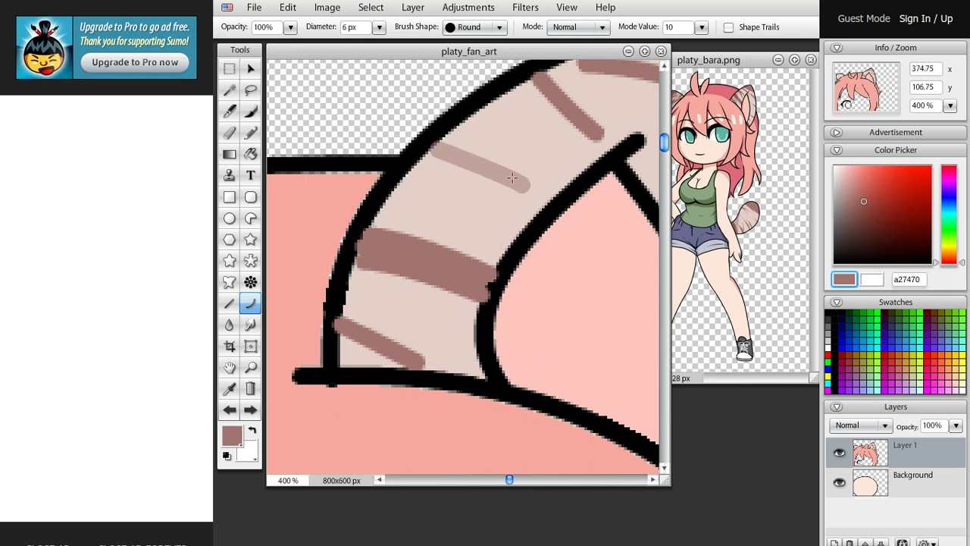
mouse_move(430, 151)
mouse_down()
mouse_move(460, 203)
mouse_move(454, 193)
mouse_move(491, 203)
mouse_move(505, 219)
mouse_up()
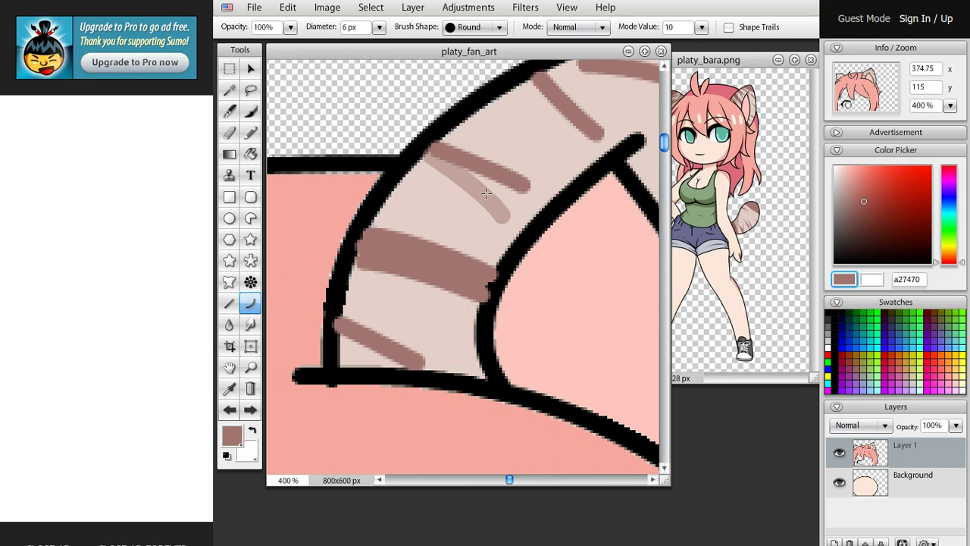
click(483, 197)
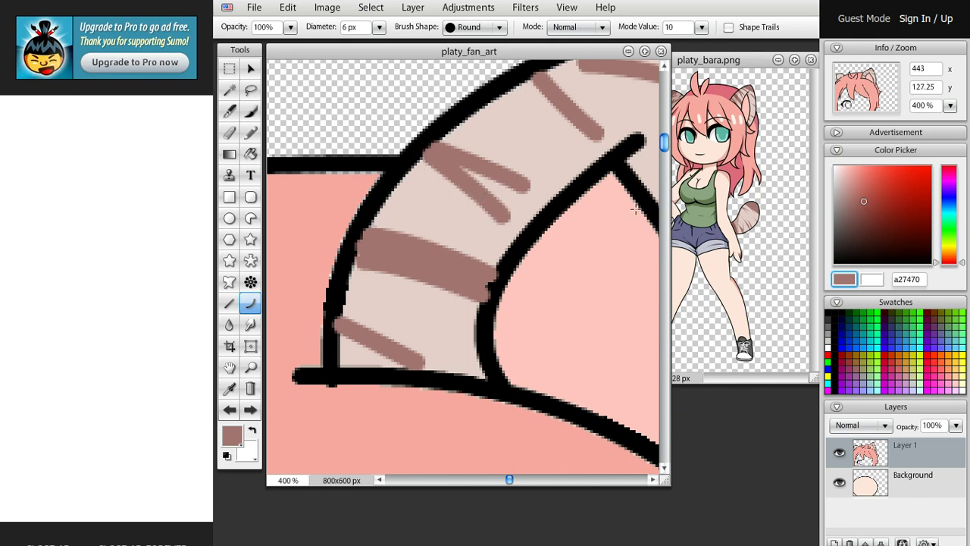
key(ctrl+0)
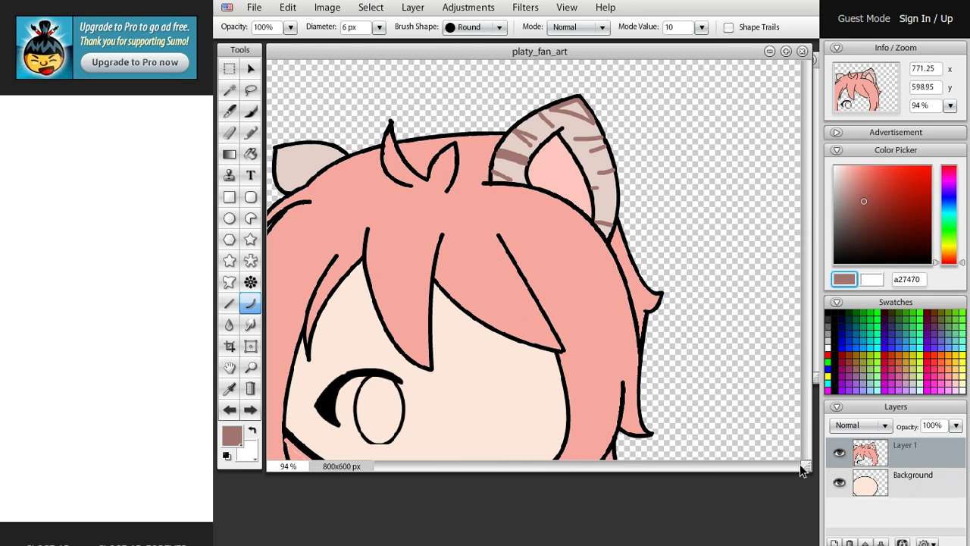
- Draw 6 px a27470 markings on the left ear: cover its tip and add short stripes across the rest, following the reference
drag(808, 470, 797, 462)
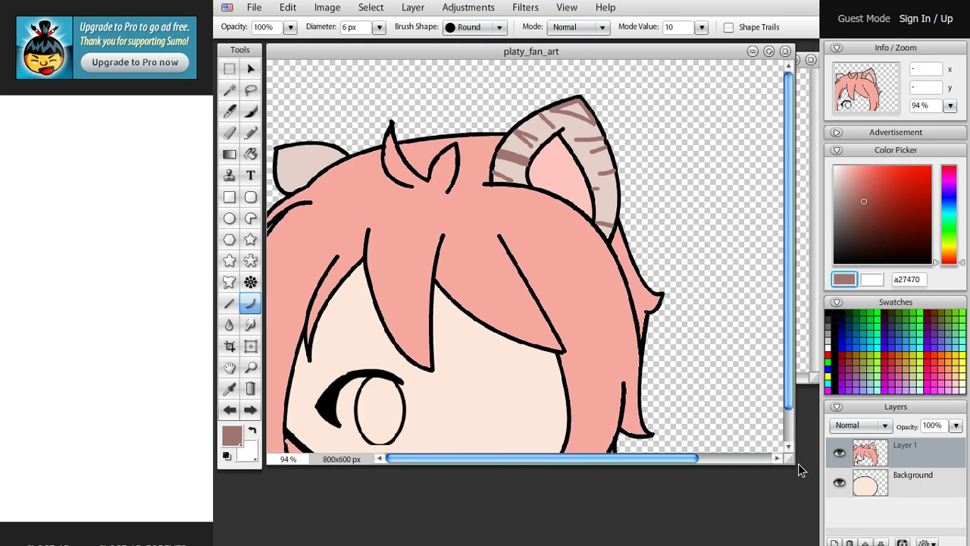
drag(696, 416, 405, 208)
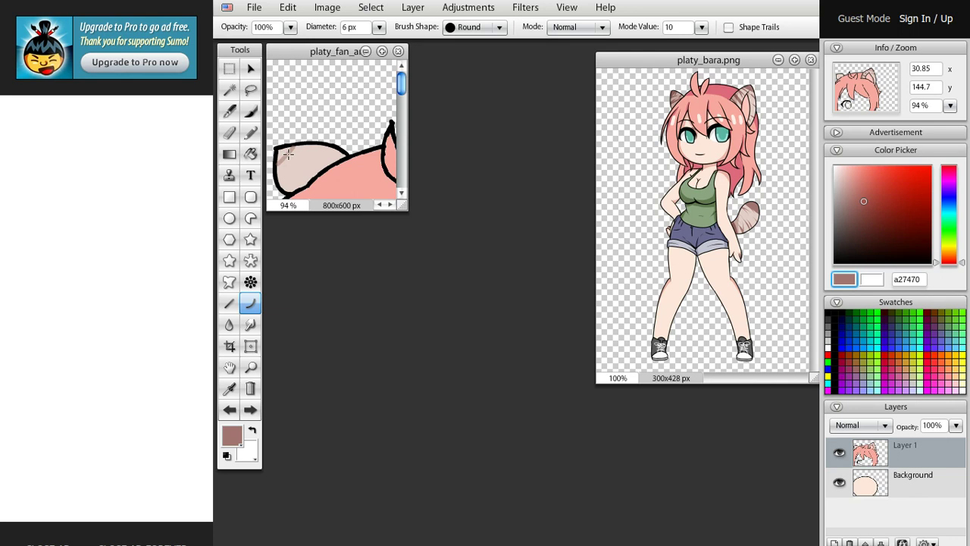
mouse_move(282, 154)
mouse_down()
mouse_move(279, 163)
mouse_move(287, 150)
mouse_up()
drag(283, 153, 276, 147)
mouse_move(273, 175)
mouse_down()
mouse_move(295, 164)
mouse_move(275, 174)
mouse_up()
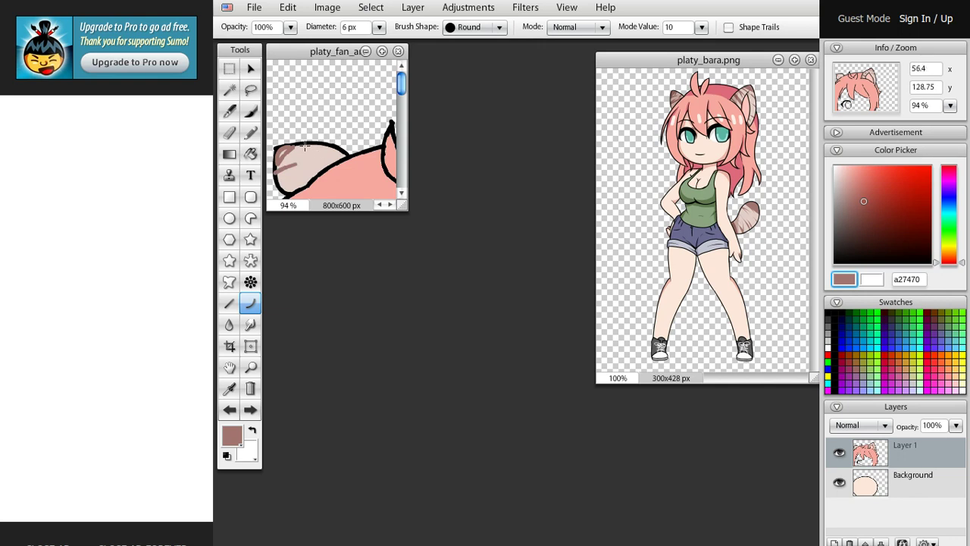
drag(305, 147, 305, 162)
mouse_move(307, 190)
mouse_down()
mouse_move(280, 188)
mouse_move(307, 185)
mouse_move(293, 180)
mouse_up()
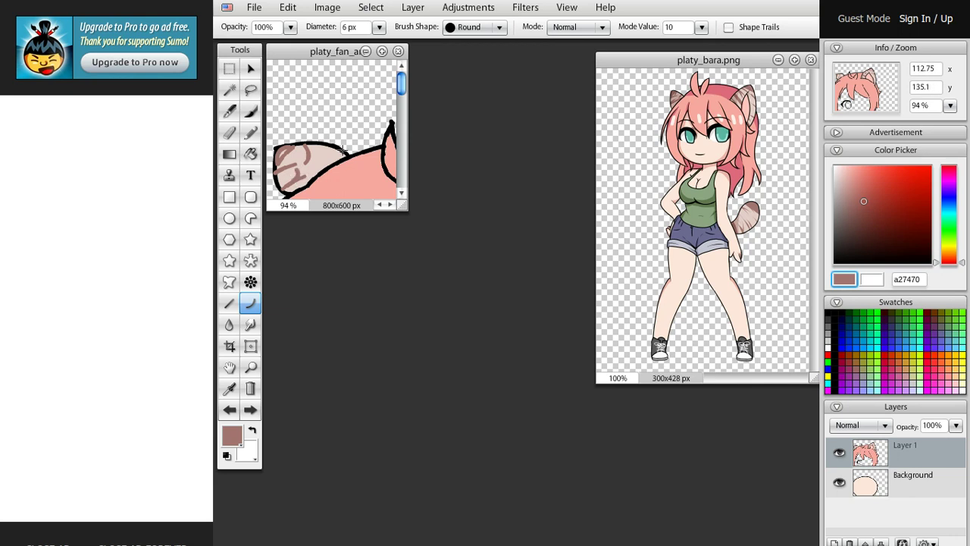
drag(338, 146, 326, 165)
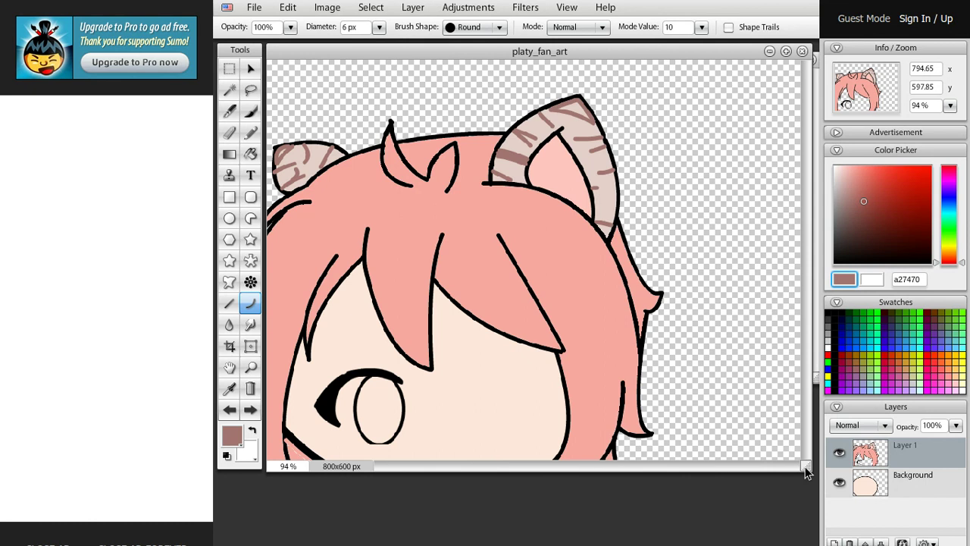
- Sample the eye green 5ab4a1 from platy_bara.png and fill the iris on the platy_fan_art canvas with it
drag(805, 471, 647, 463)
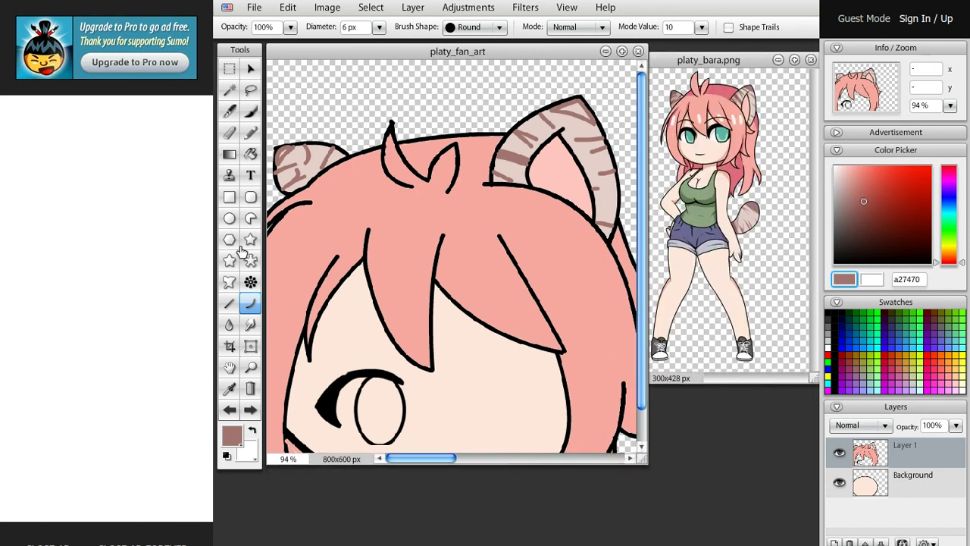
click(228, 389)
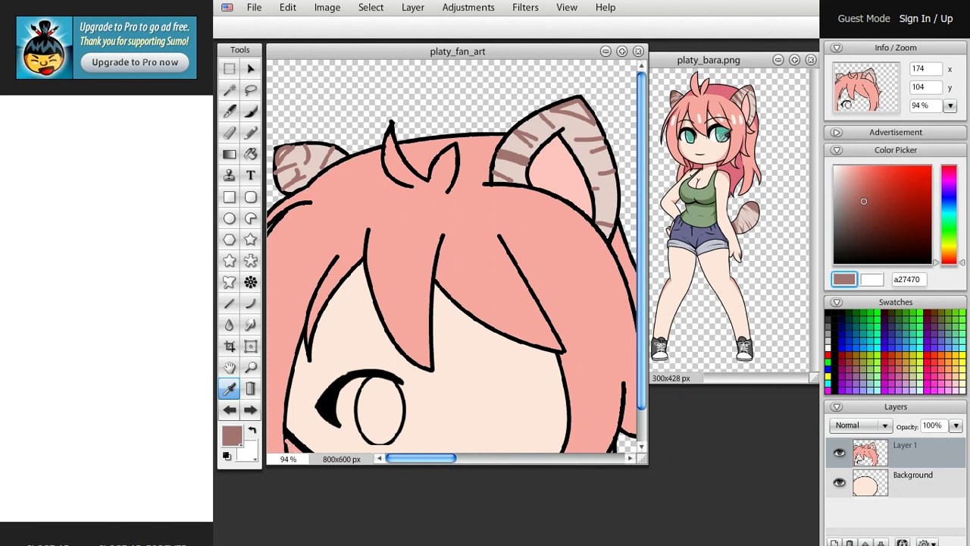
click(722, 137)
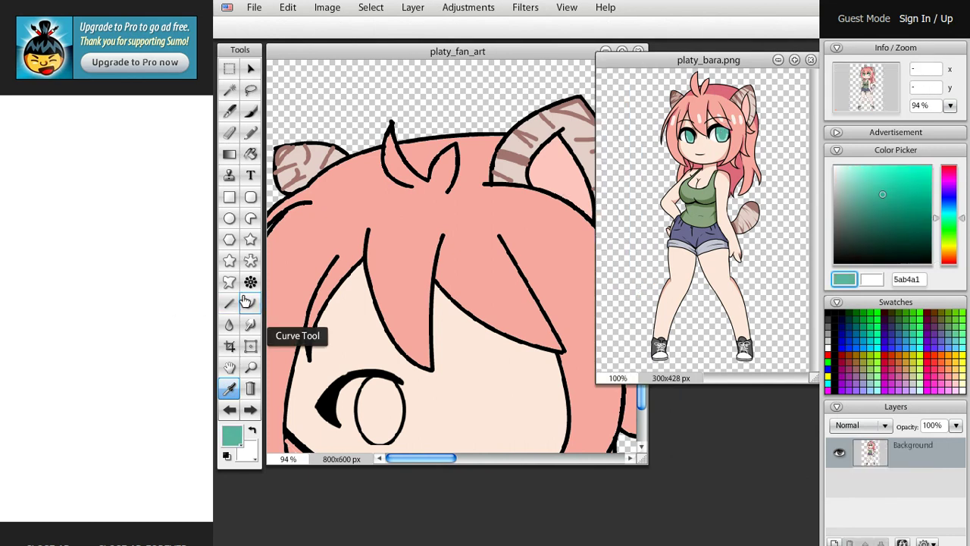
click(250, 154)
click(367, 402)
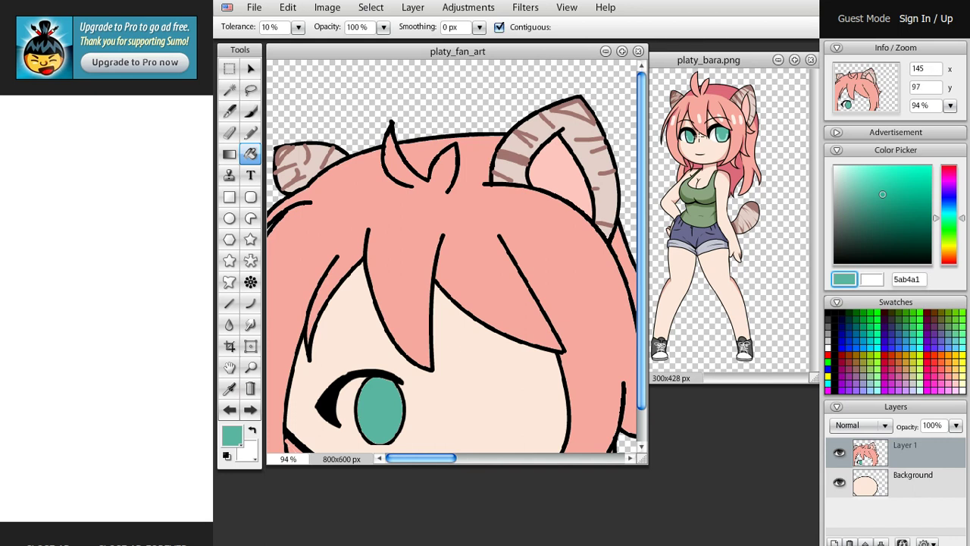
- Draw a 6 px curve in light green 7edcc8 across the lower iris, bowed downward
click(876, 179)
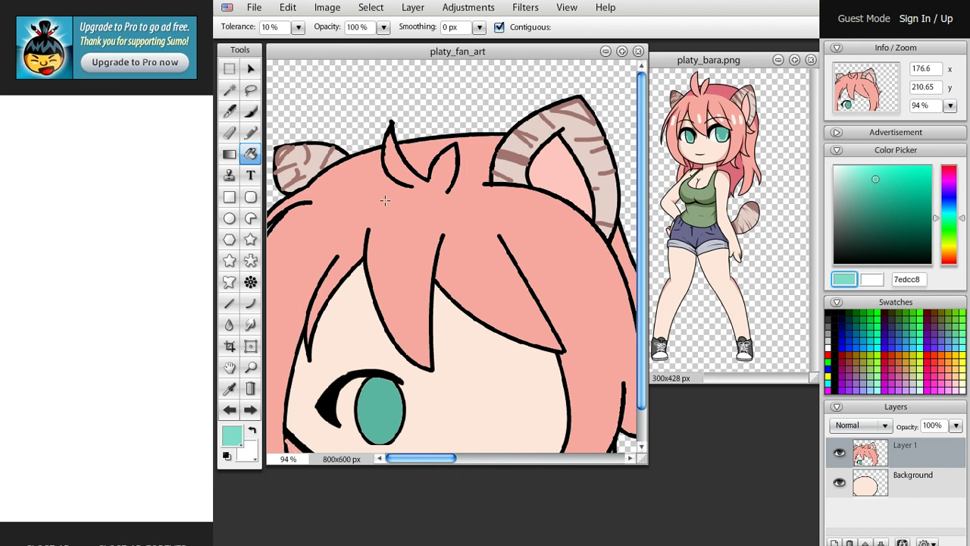
click(250, 367)
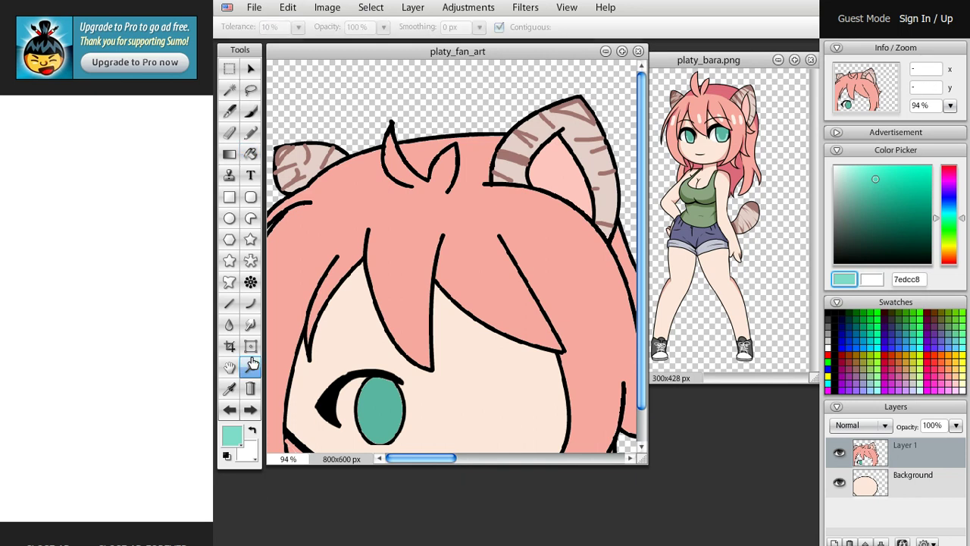
click(344, 434)
click(359, 433)
click(359, 432)
click(359, 432)
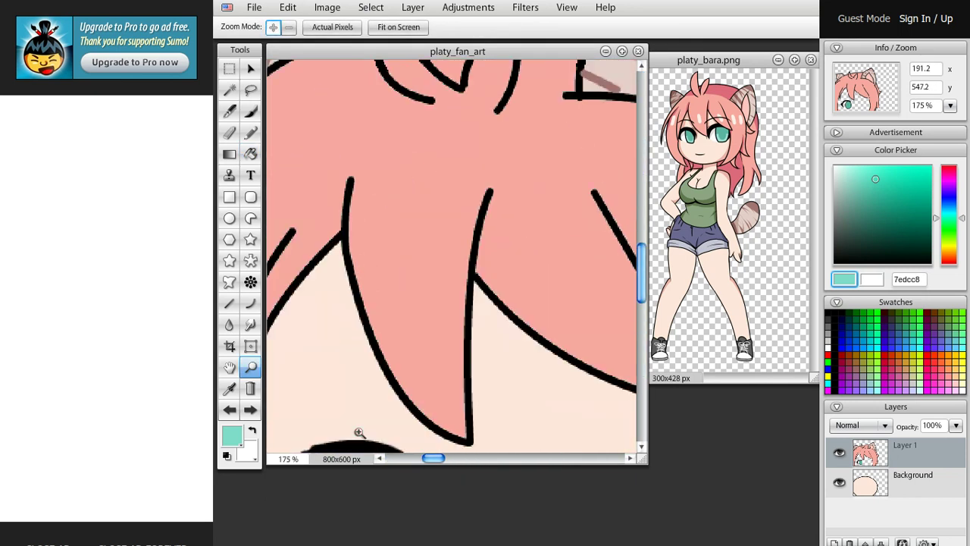
click(360, 432)
click(359, 432)
click(359, 432)
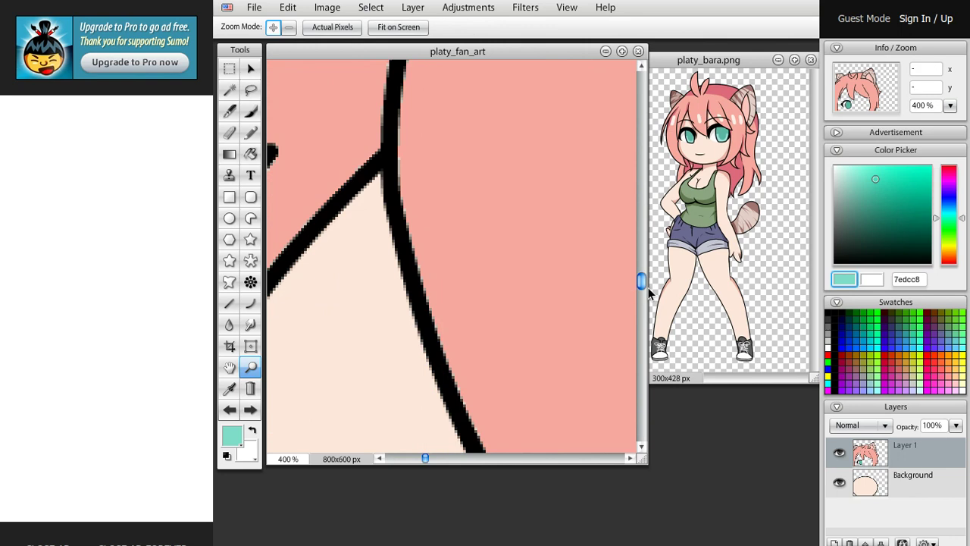
drag(643, 283, 599, 439)
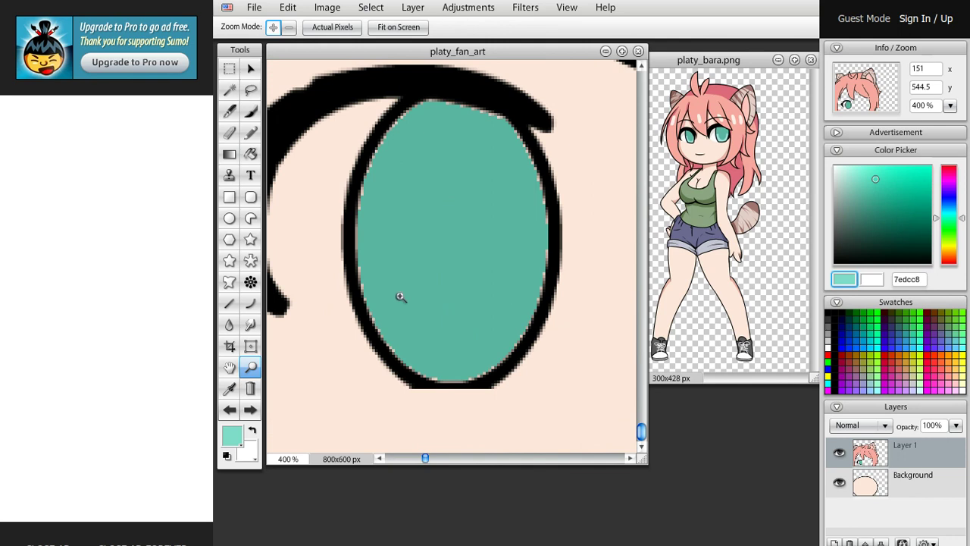
click(249, 305)
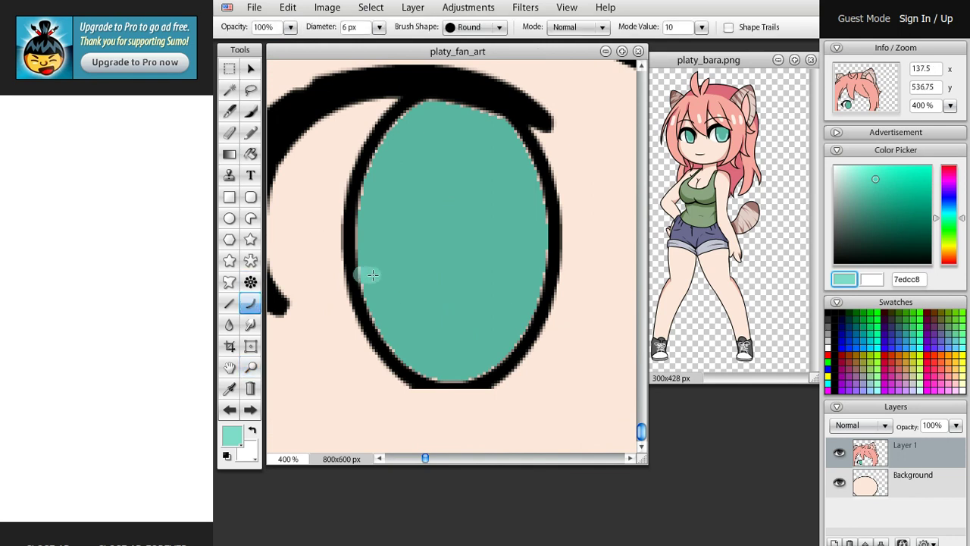
mouse_move(370, 276)
mouse_down()
mouse_move(388, 274)
mouse_move(471, 323)
mouse_move(444, 292)
mouse_move(589, 277)
mouse_move(544, 282)
mouse_up()
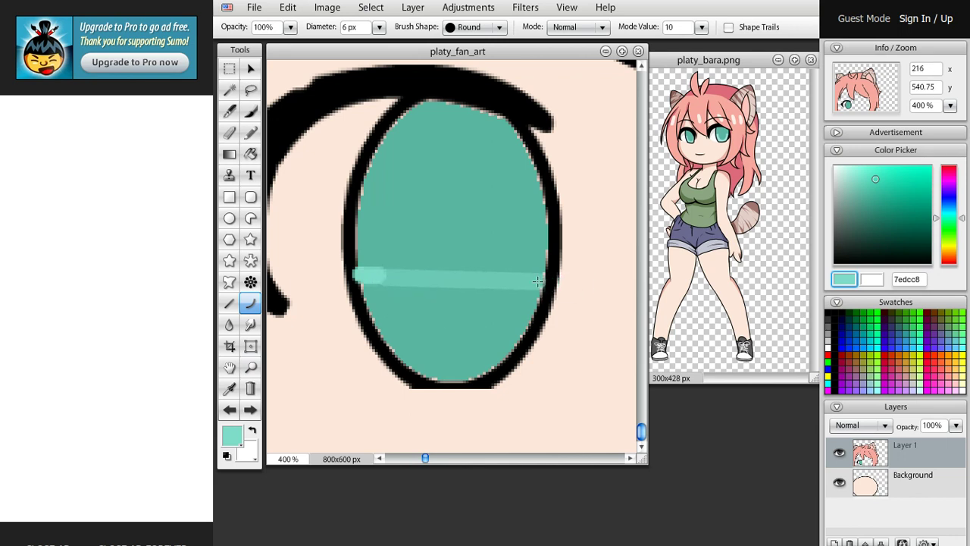
mouse_move(473, 282)
mouse_down()
mouse_move(439, 414)
mouse_move(439, 405)
mouse_up()
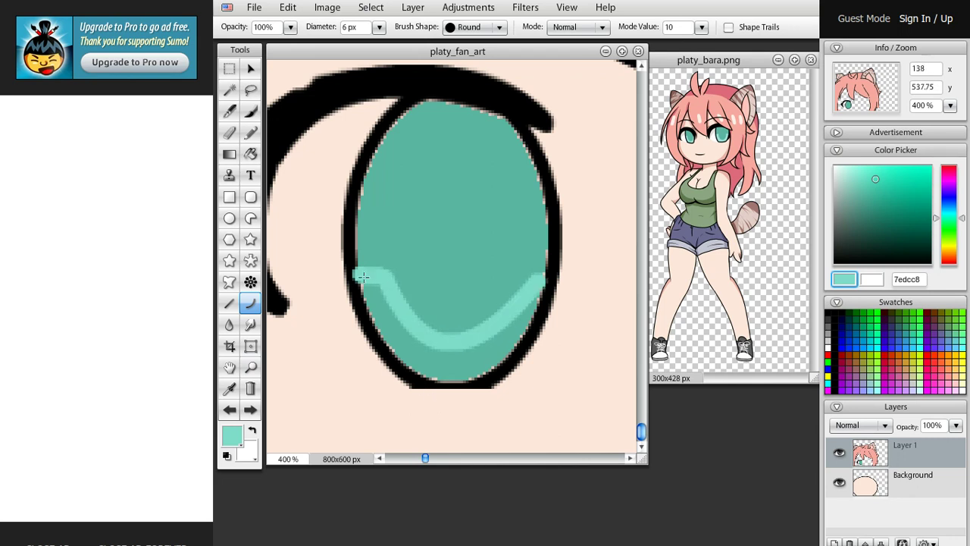
- Fill the area between the light green curve and the iris's lower outline with more 6 px 7edcc8 curves
drag(357, 277, 538, 286)
drag(475, 284, 492, 505)
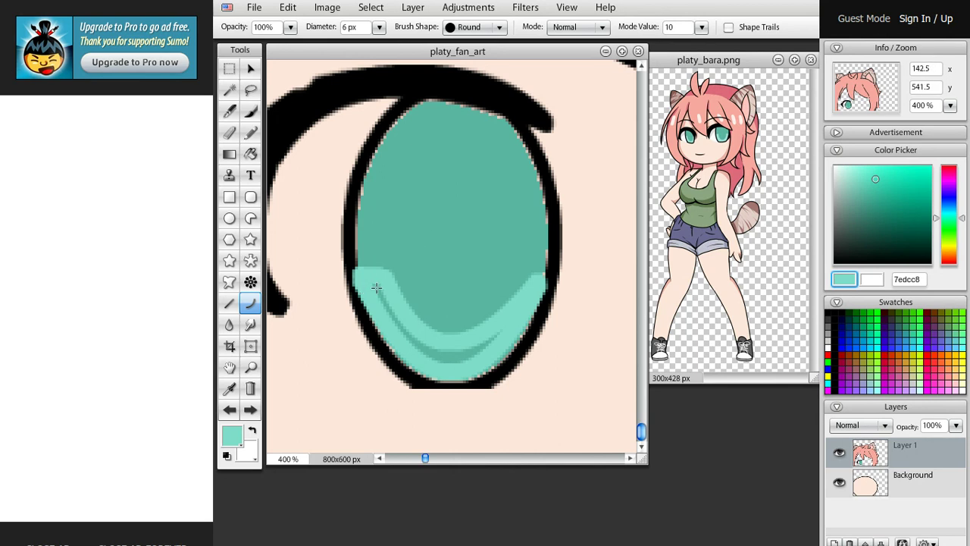
mouse_move(374, 284)
mouse_down()
mouse_move(477, 354)
mouse_move(500, 330)
mouse_move(455, 356)
mouse_move(429, 413)
mouse_move(429, 402)
mouse_up()
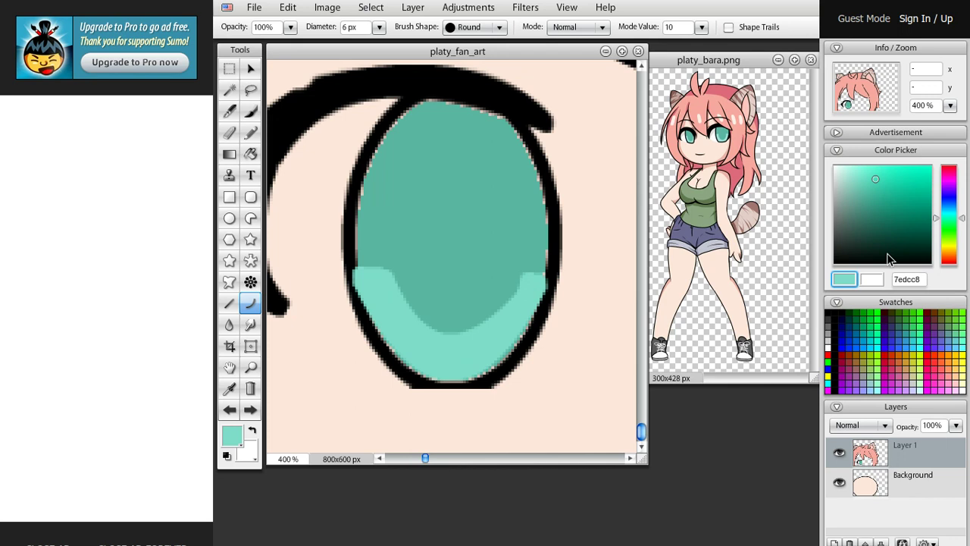
- Choose the darker green 5e9d90 and the Ellipse tool for the pupil
mouse_move(890, 259)
mouse_down()
mouse_move(875, 232)
mouse_move(879, 201)
mouse_move(897, 189)
mouse_move(874, 203)
mouse_up()
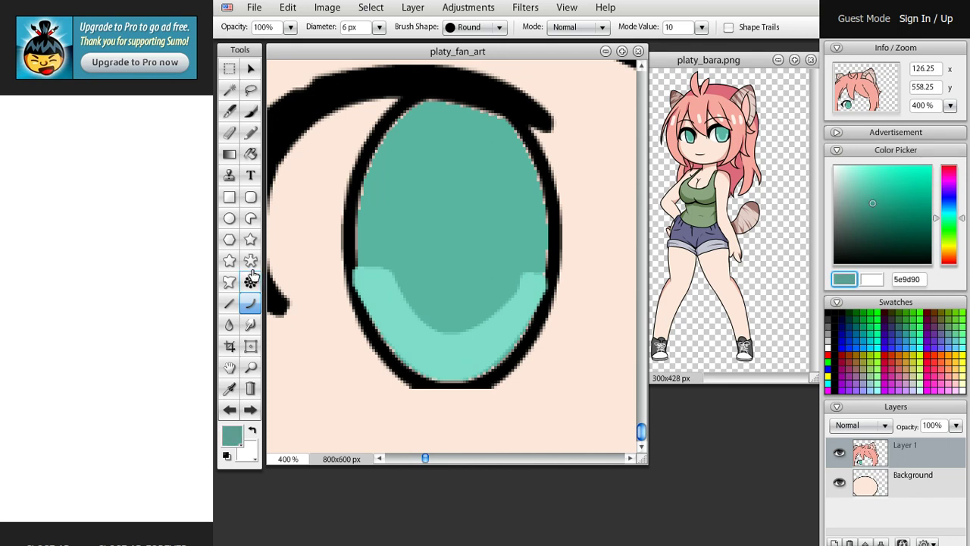
click(229, 218)
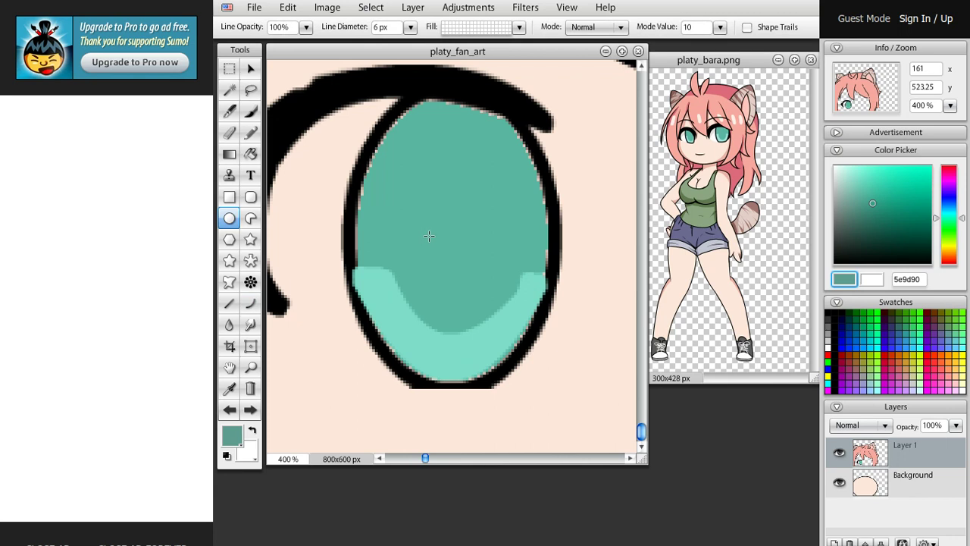
drag(418, 204, 492, 295)
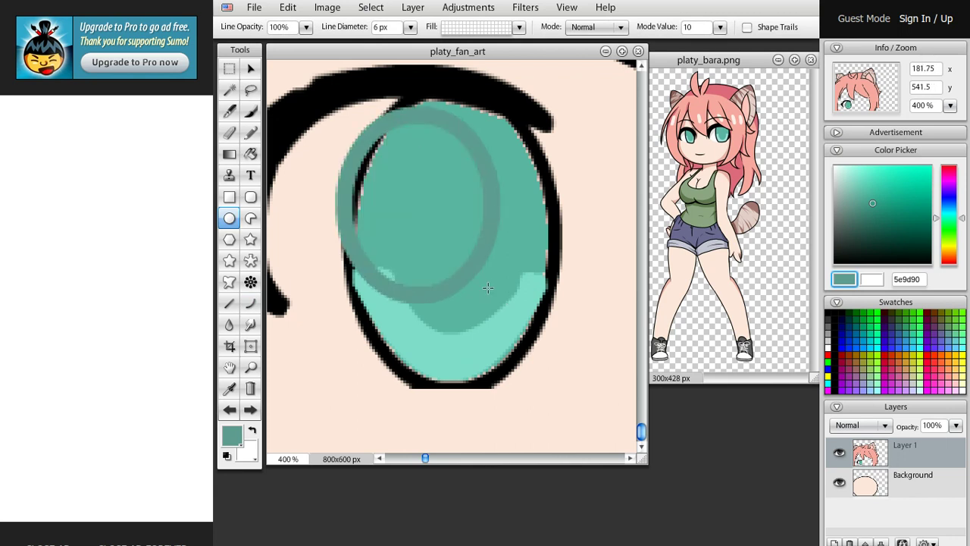
key(ctrl+z)
drag(469, 253, 538, 342)
key(ctrl+z)
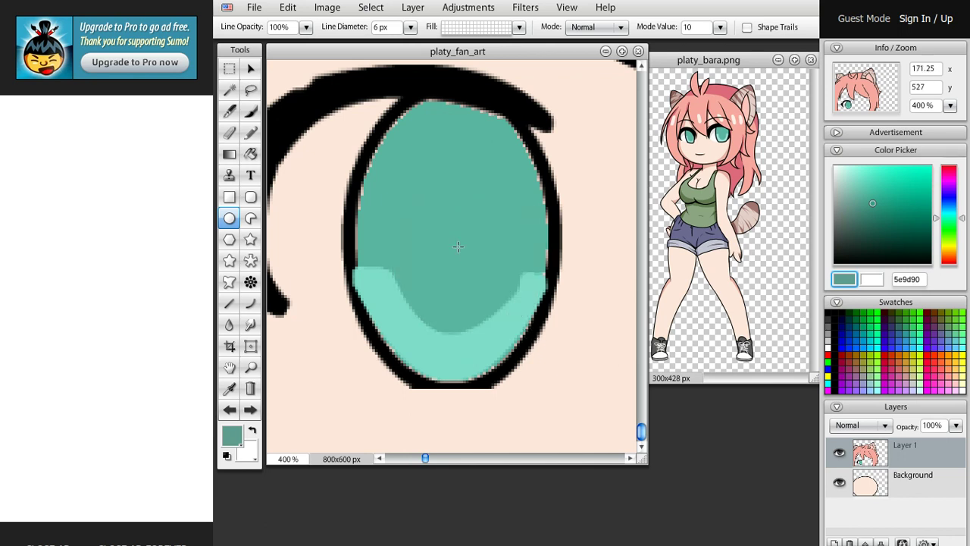
- Draw a tall 6 px 5e9d90 ellipse in the middle of the iris and try filling it at 10% tolerance
drag(459, 247, 507, 333)
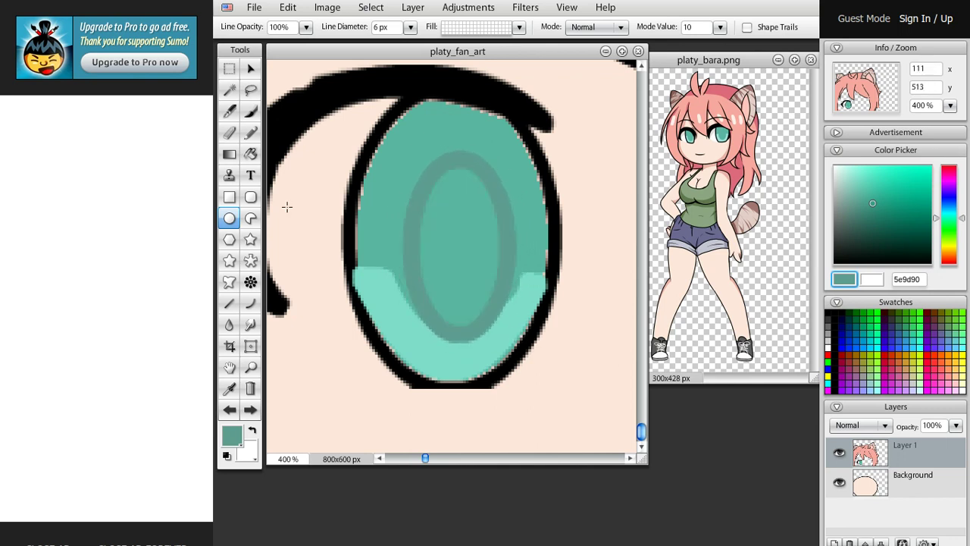
click(250, 153)
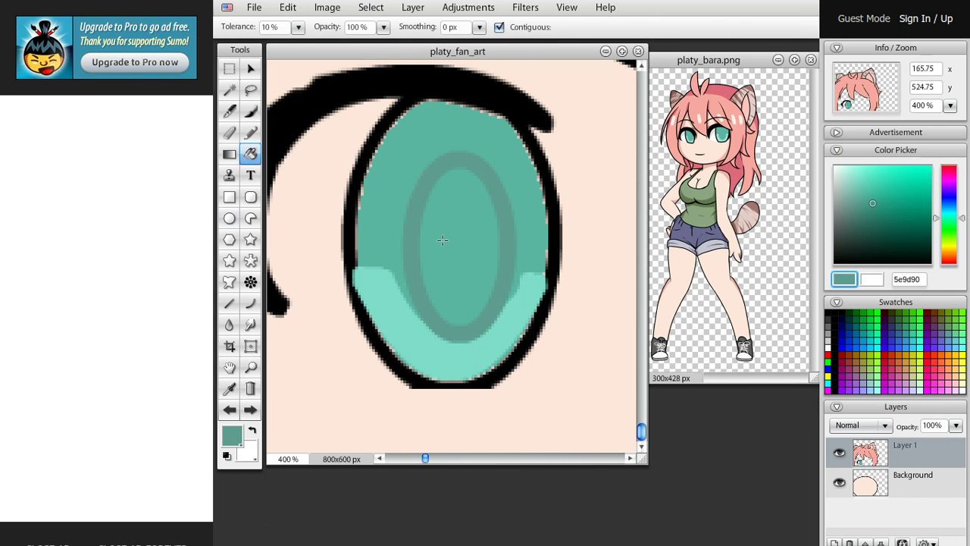
click(465, 253)
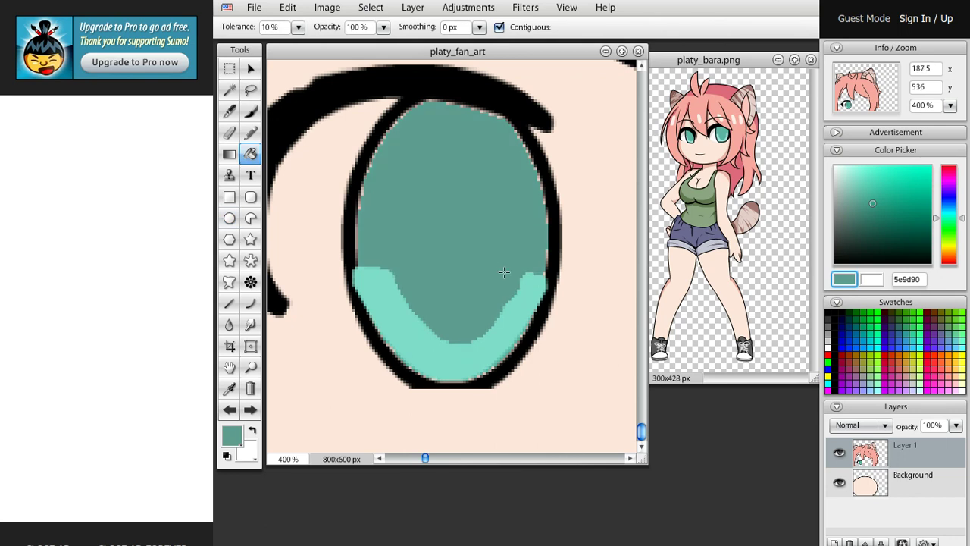
key(ctrl+z)
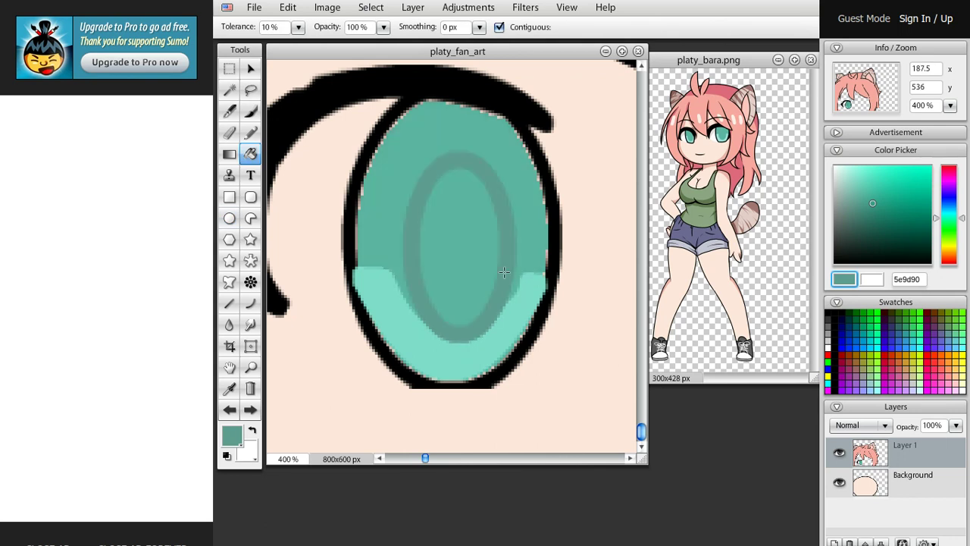
- Fill the pupil ellipse's interior with 5e9d90, trying 1% tolerance before settling on 5%
click(268, 27)
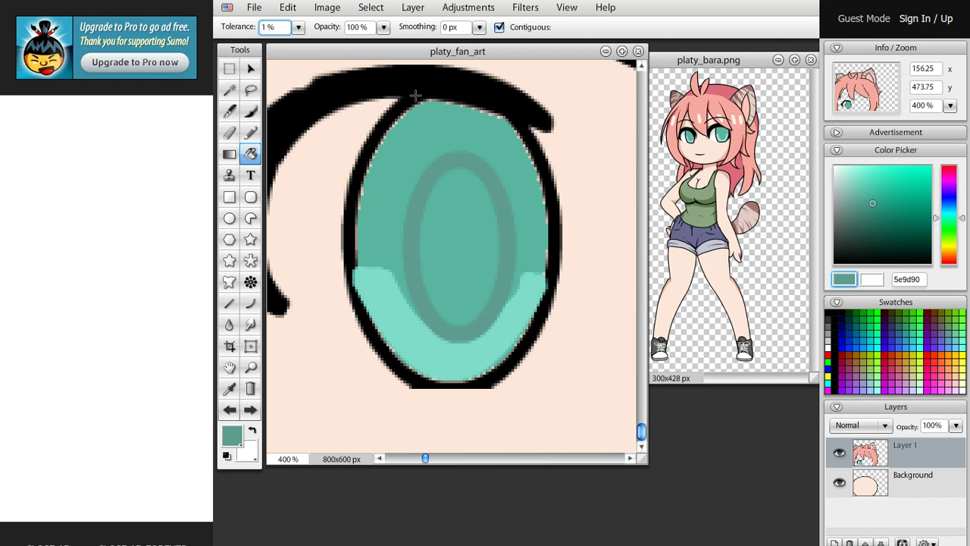
click(471, 215)
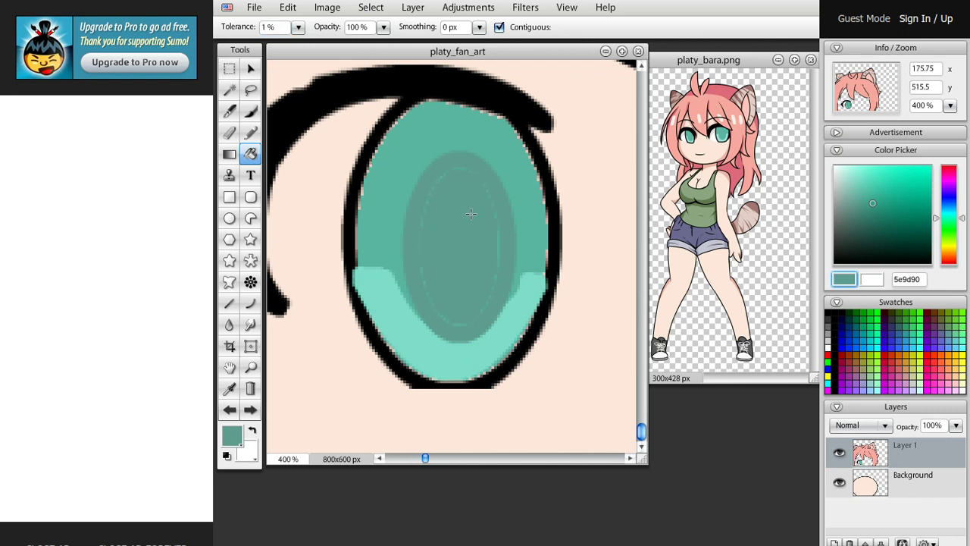
click(268, 27)
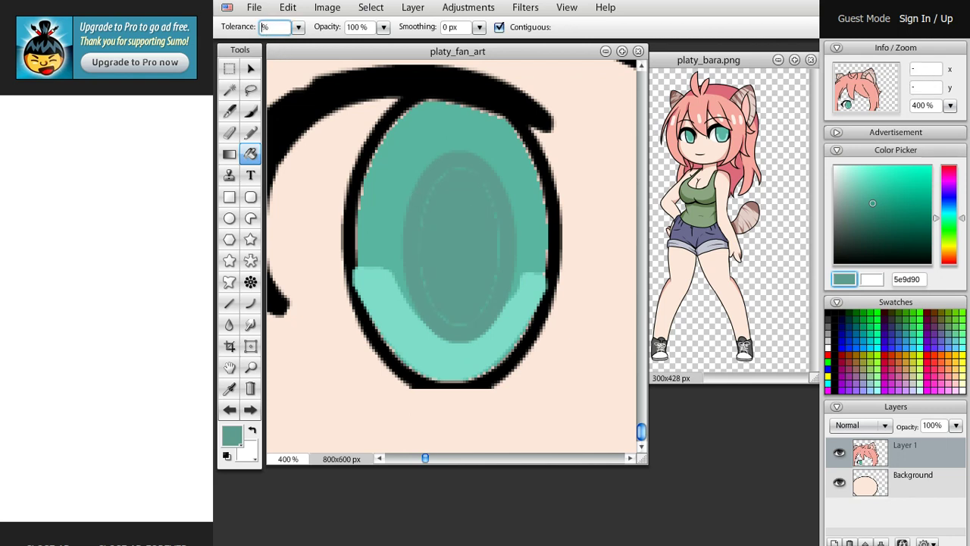
click(452, 222)
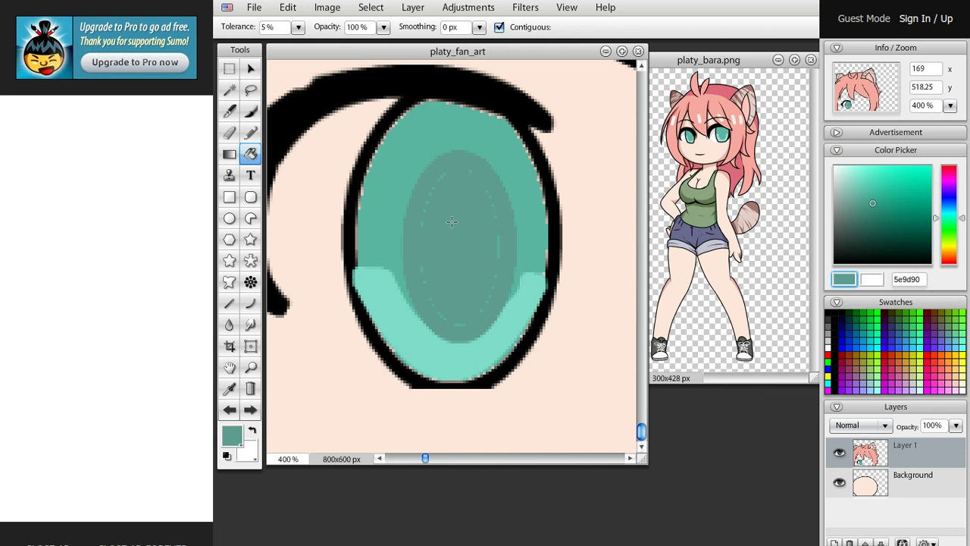
key(ctrl+z)
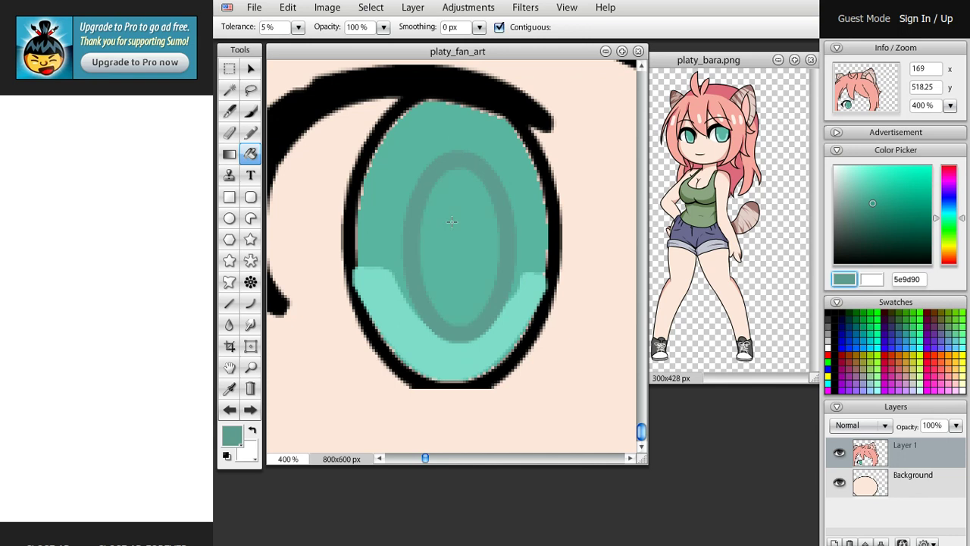
click(451, 221)
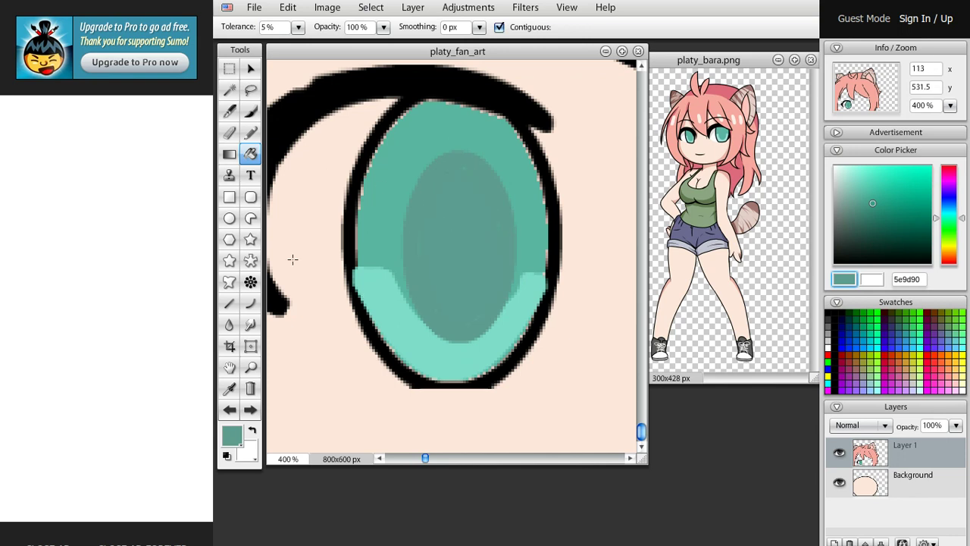
- Sample the light green 7edcc8 from the iris and brush it at 8 px up both lower sides and over the pupil's lower edge
click(230, 389)
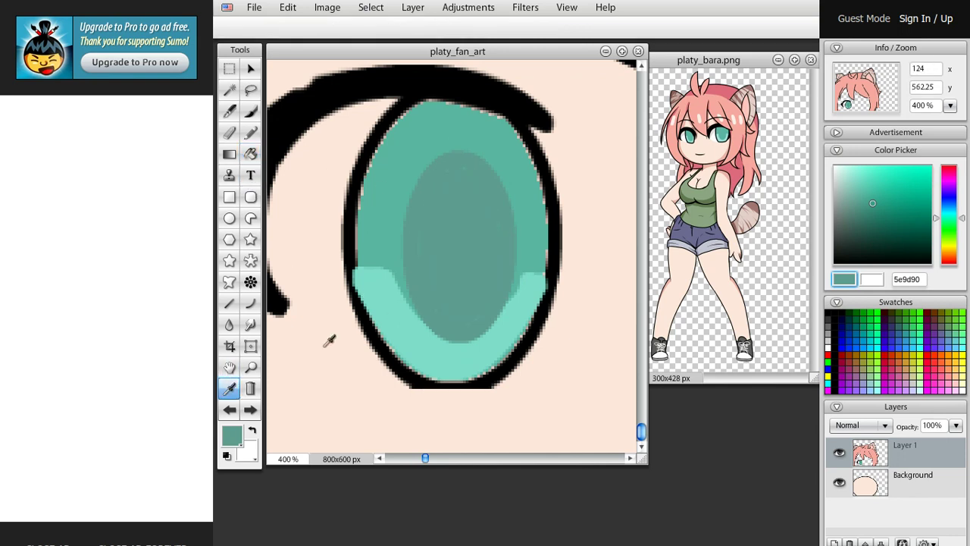
click(393, 314)
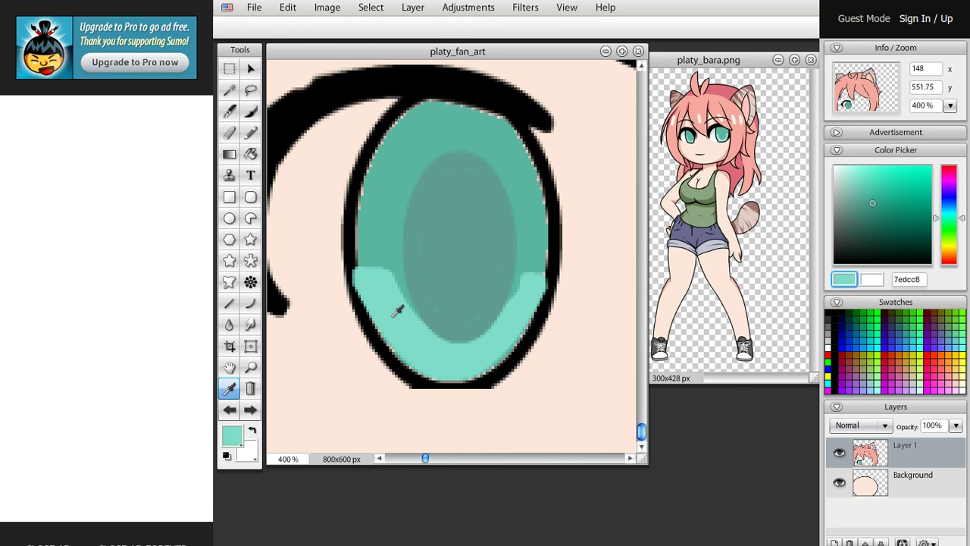
click(250, 112)
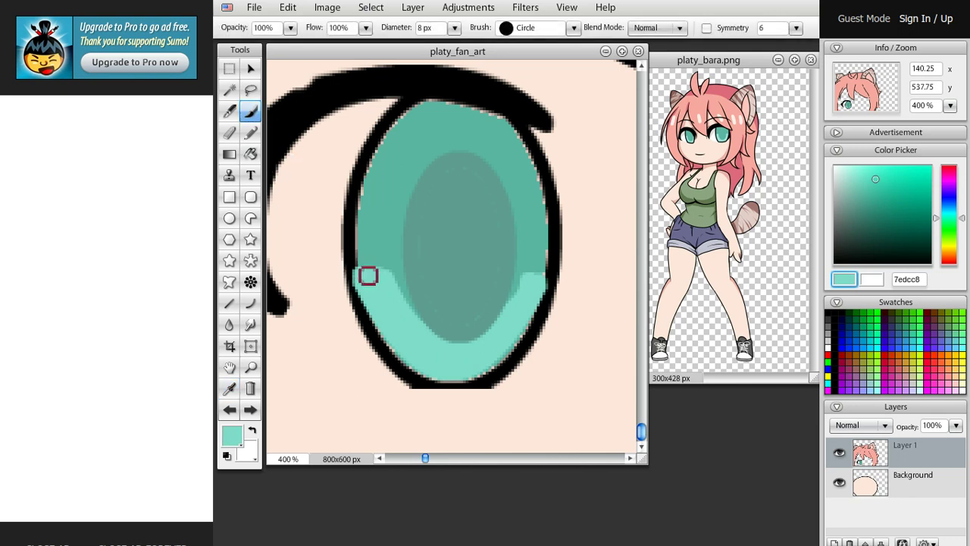
mouse_move(372, 274)
mouse_down()
mouse_move(400, 275)
mouse_move(406, 308)
mouse_move(427, 331)
mouse_move(465, 342)
mouse_move(498, 331)
mouse_move(516, 255)
mouse_move(539, 255)
mouse_move(541, 271)
mouse_up()
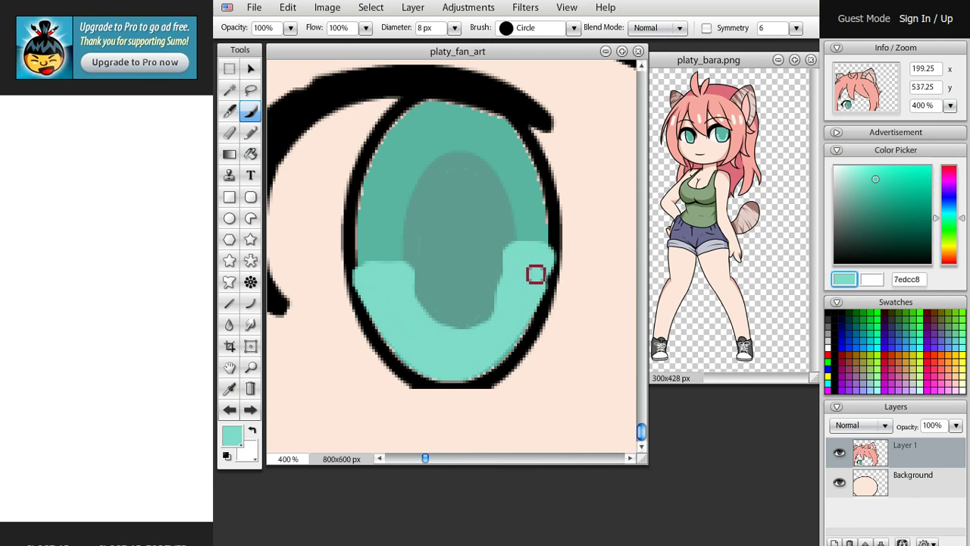
mouse_move(399, 272)
mouse_down()
mouse_move(401, 253)
mouse_move(387, 247)
mouse_move(367, 262)
mouse_up()
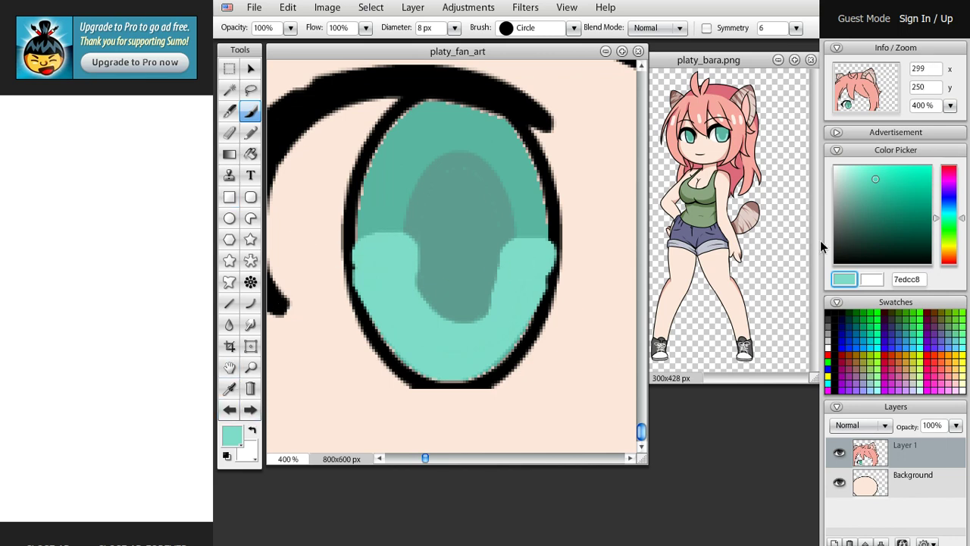
- Paint two white ffffff highlights with the 8 px brush, one on the iris's upper left and one on its lower right
drag(838, 212, 818, 149)
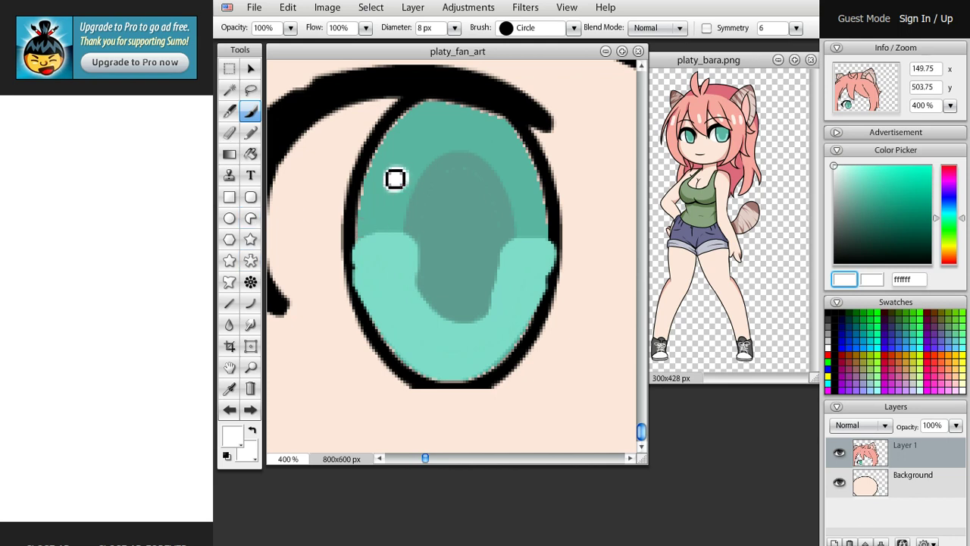
drag(394, 178, 393, 183)
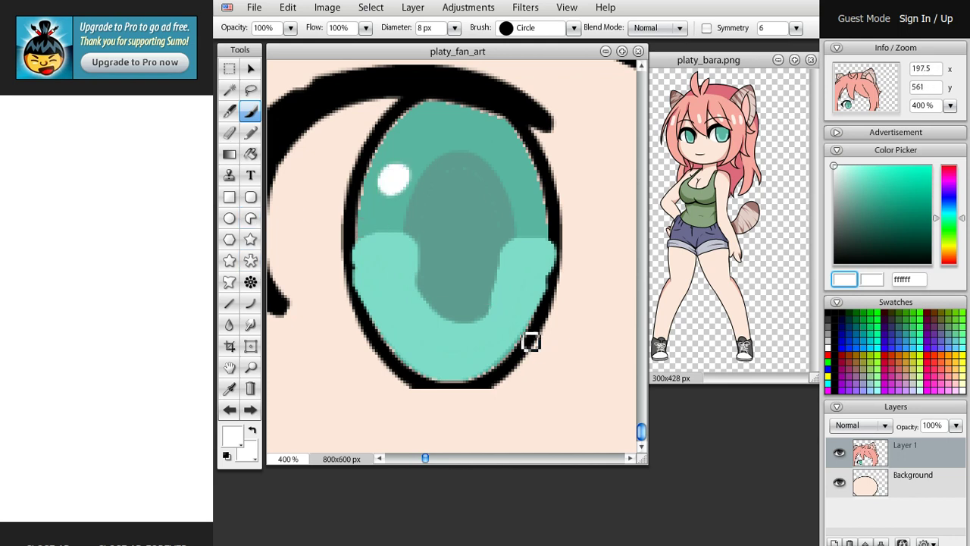
click(512, 326)
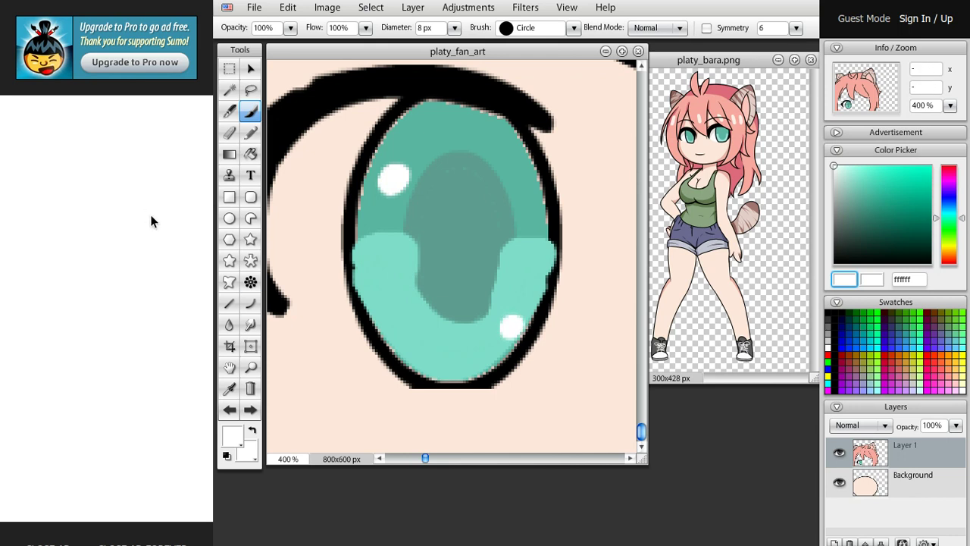
- Soften the iris, pupil and highlights with the Blur tool at 30 px diameter and 24% strength
click(229, 326)
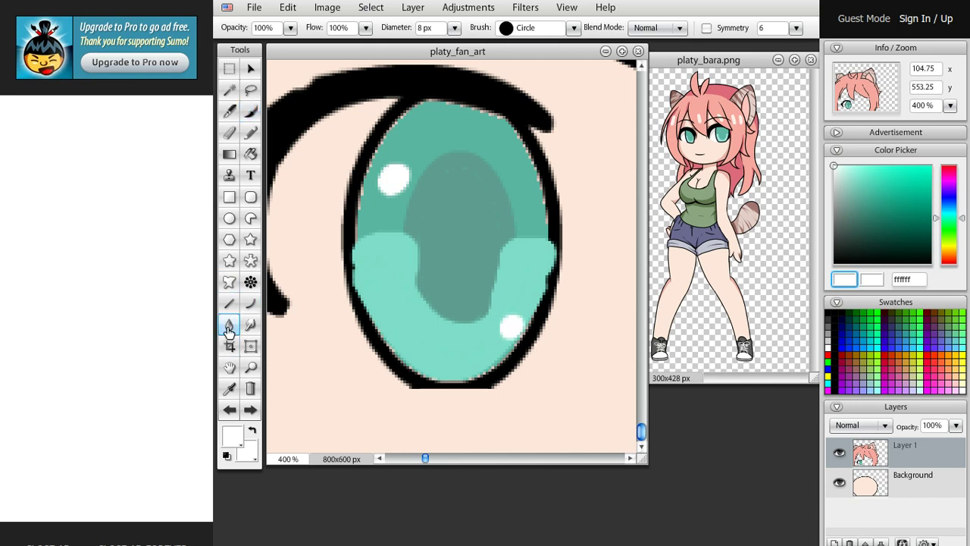
click(229, 326)
mouse_move(419, 264)
mouse_down()
mouse_move(420, 166)
mouse_move(400, 194)
mouse_move(411, 180)
mouse_move(475, 226)
mouse_move(496, 260)
mouse_move(493, 229)
mouse_move(497, 320)
mouse_move(475, 290)
mouse_move(450, 303)
mouse_move(444, 327)
mouse_move(431, 324)
mouse_move(417, 265)
mouse_move(432, 186)
mouse_move(455, 161)
mouse_move(502, 210)
mouse_move(481, 170)
mouse_move(510, 270)
mouse_move(518, 256)
mouse_move(472, 141)
mouse_move(455, 123)
mouse_move(429, 209)
mouse_up()
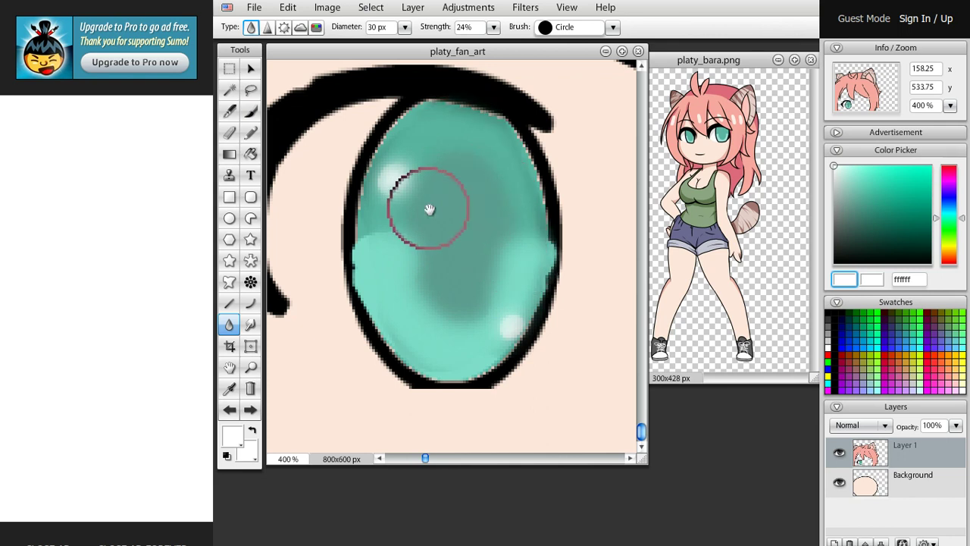
- Draw a black 15 px arched curve on the right side of the face as the winking eye
key(ctrl+0)
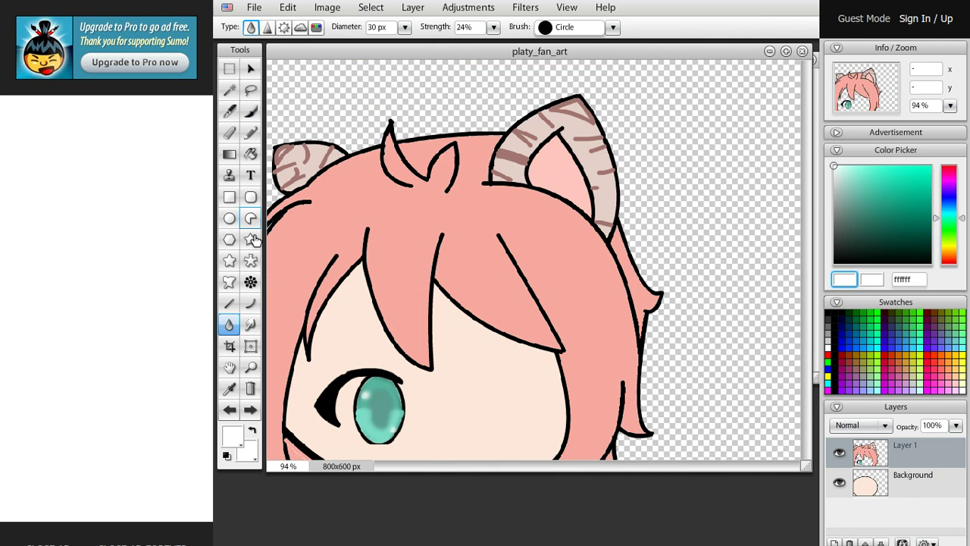
click(251, 303)
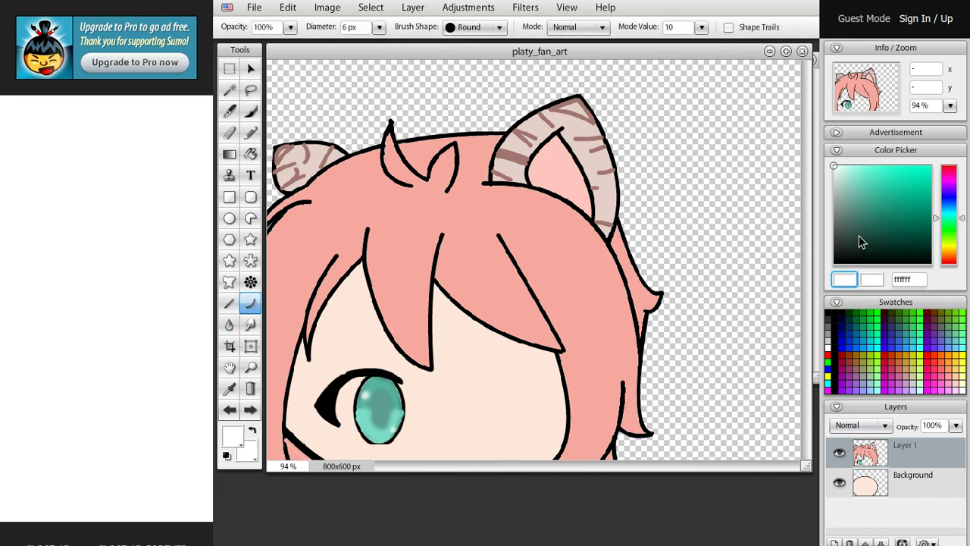
key(d)
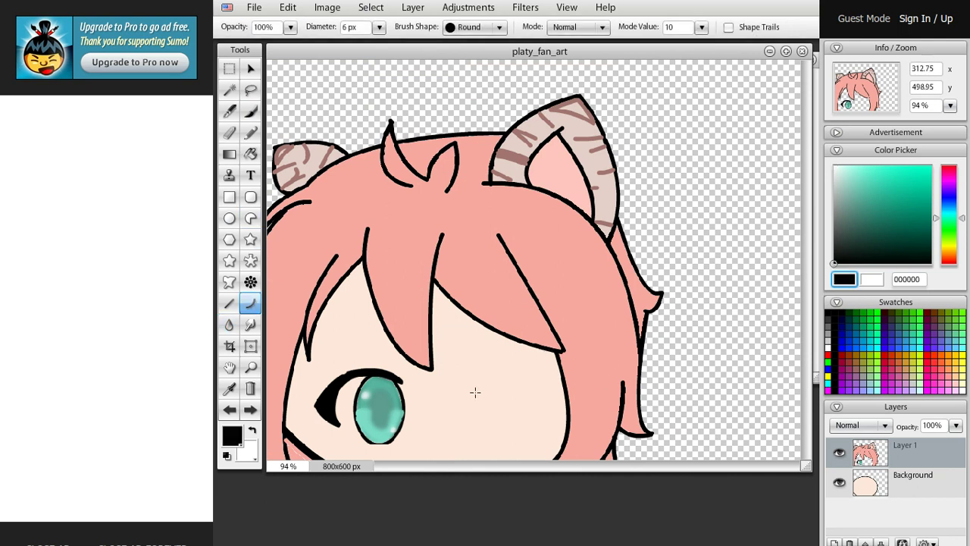
click(346, 26)
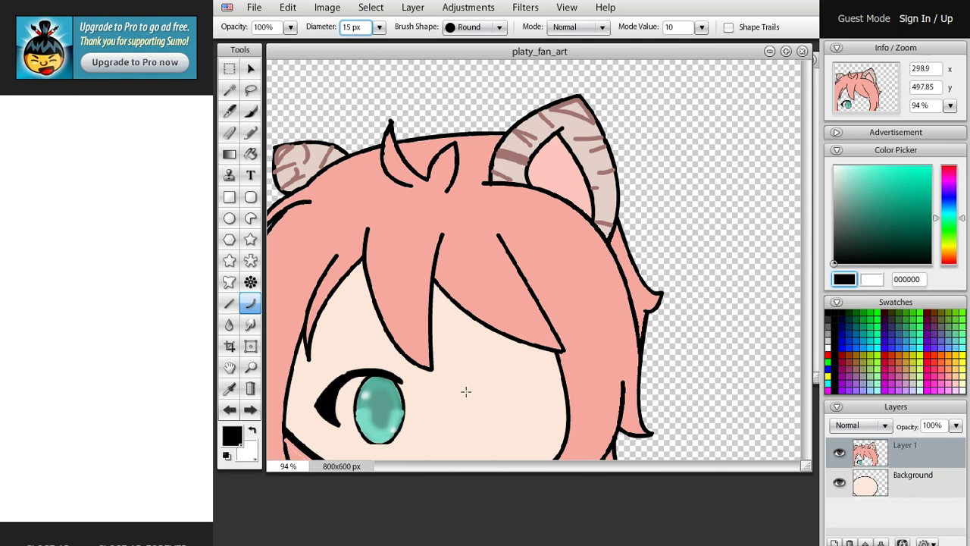
mouse_move(465, 392)
mouse_down()
mouse_move(542, 404)
mouse_move(516, 386)
mouse_move(520, 372)
mouse_up()
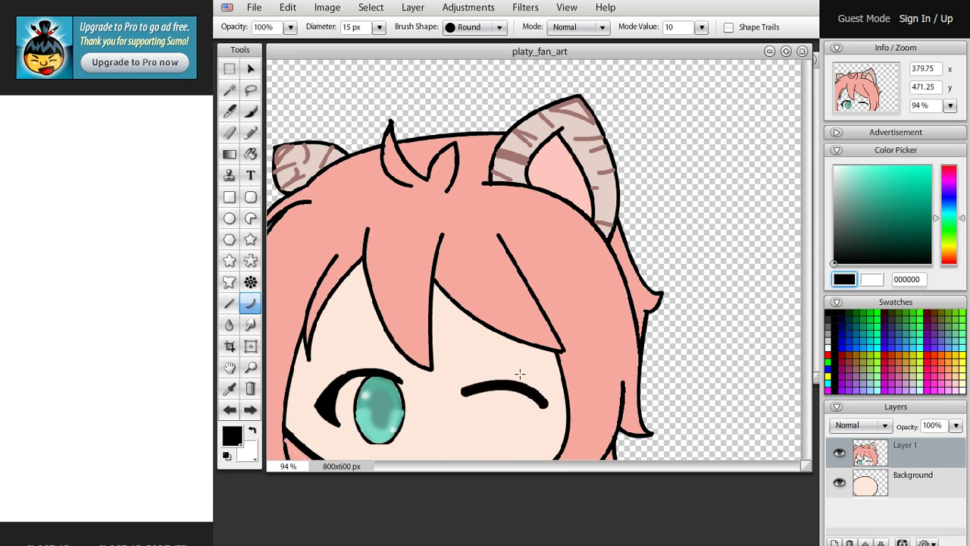
- Sample the brown stripe color a27470 from the right ear and fill the ear's tip with it at 5% tolerance
click(230, 389)
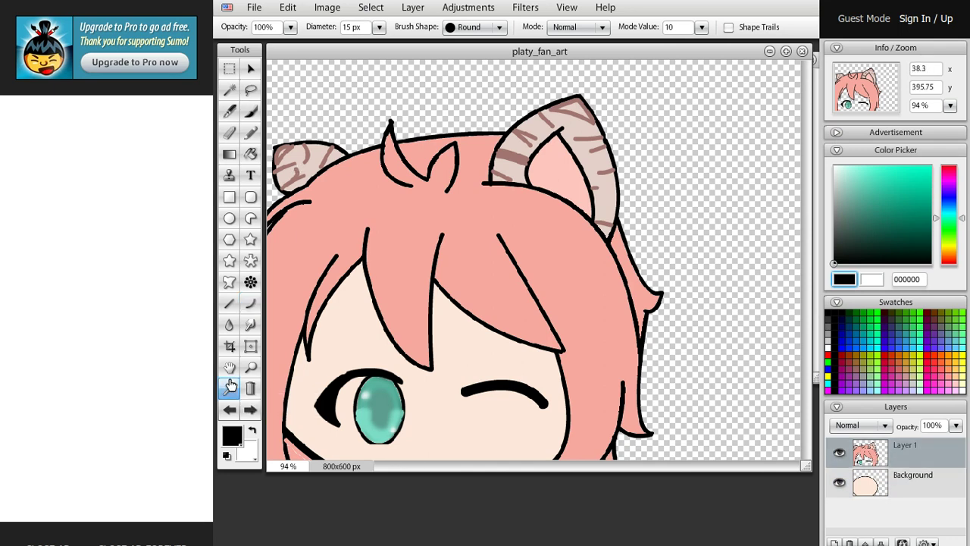
click(598, 111)
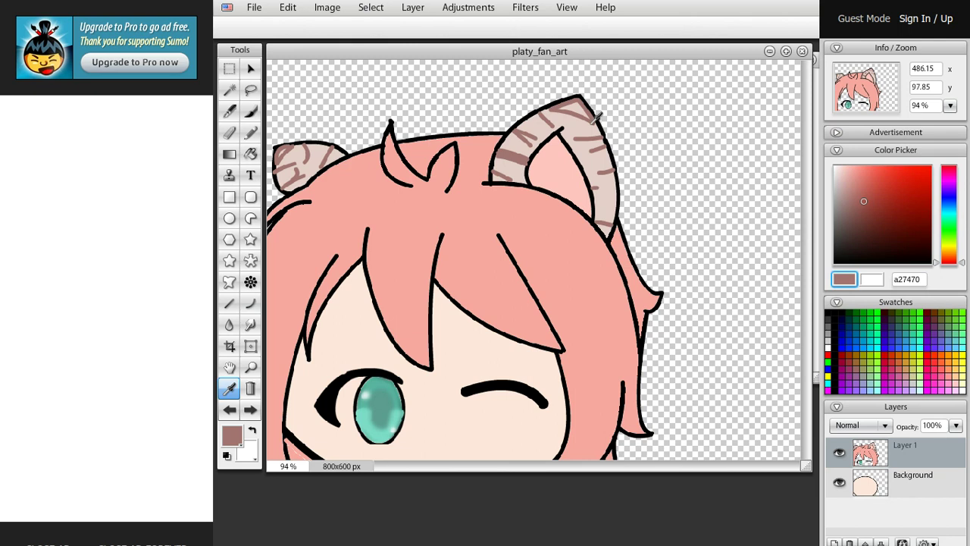
click(251, 154)
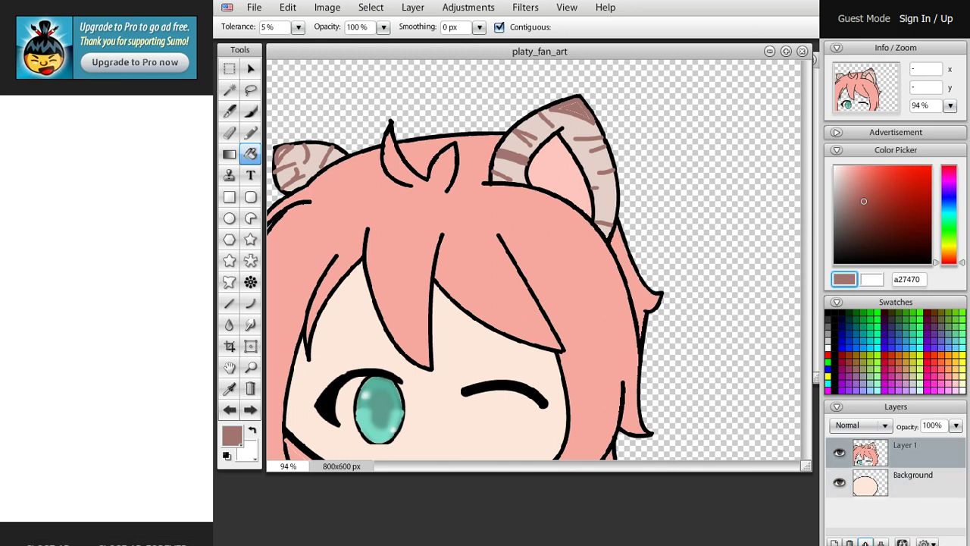
- Flatten the image and fill the transparent area around the character with the muted purple 7970a2
click(927, 541)
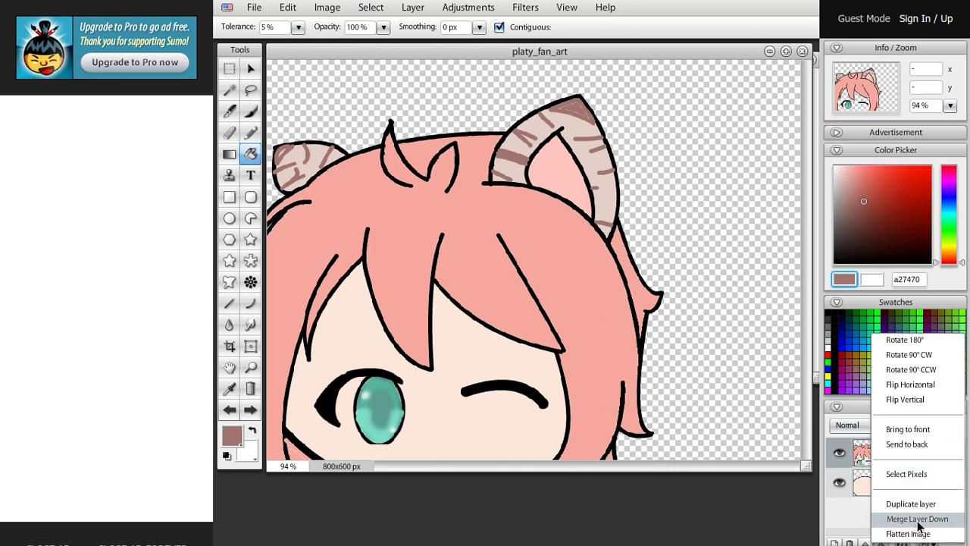
click(920, 536)
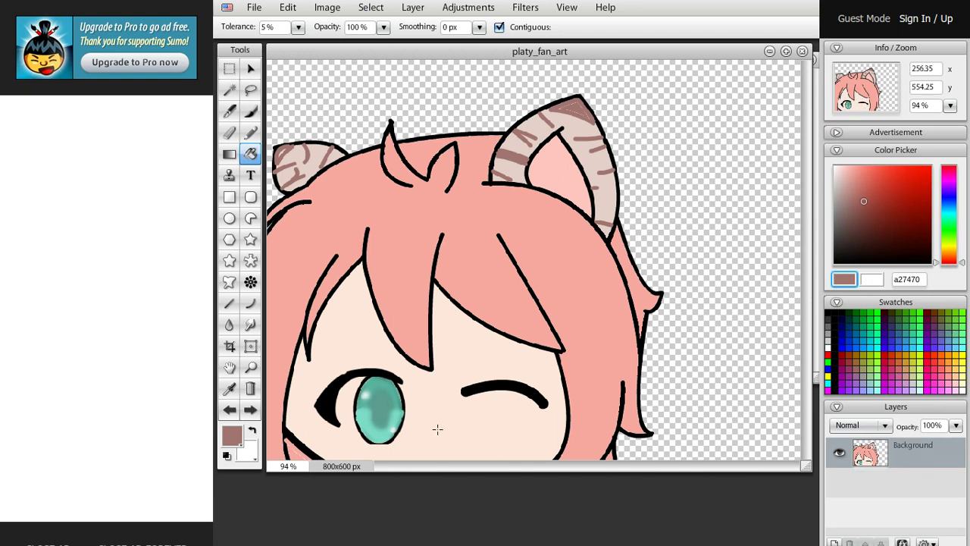
drag(952, 208, 952, 200)
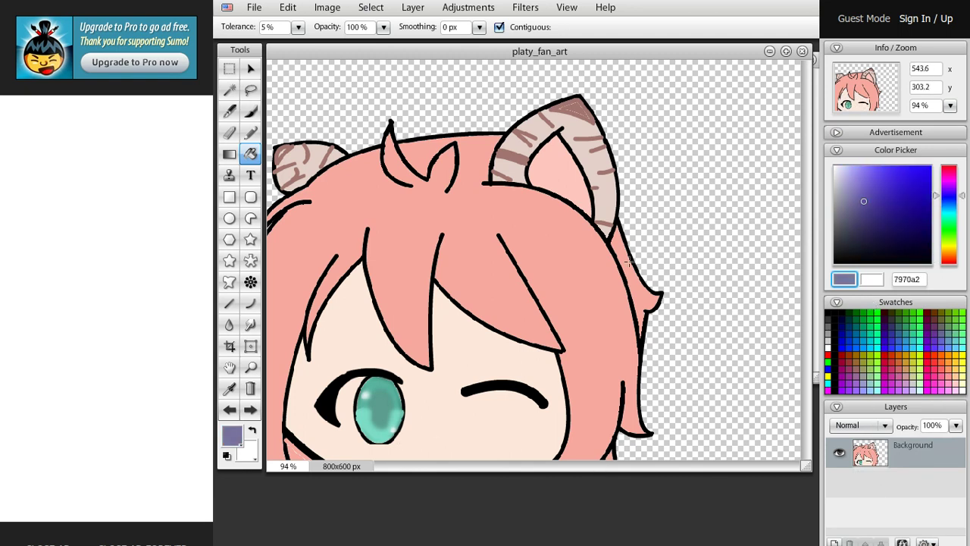
click(736, 263)
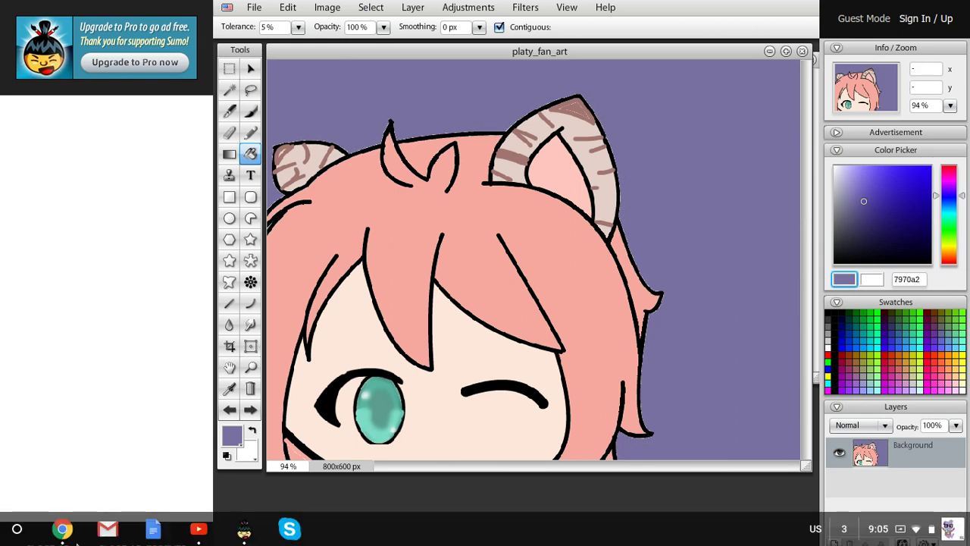
click(65, 534)
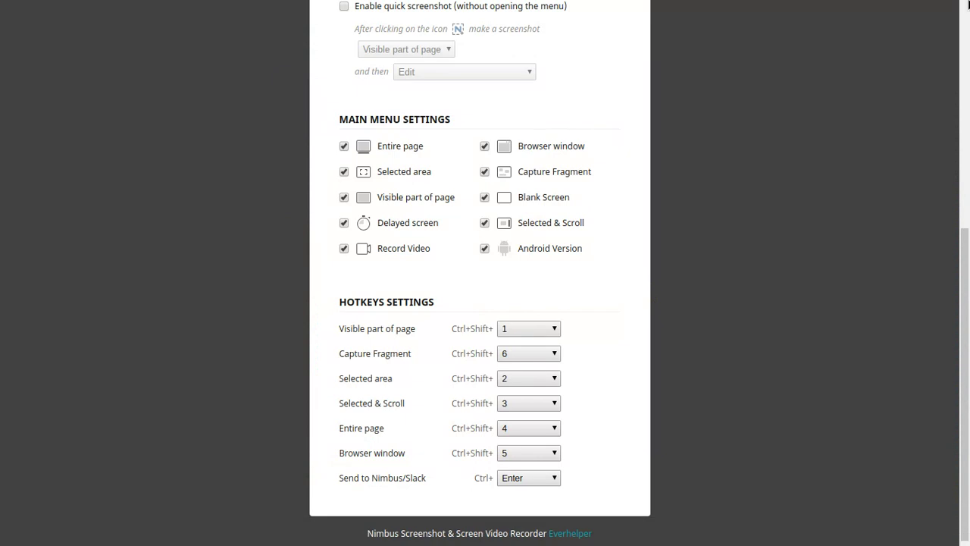
mouse_move(941, 6)
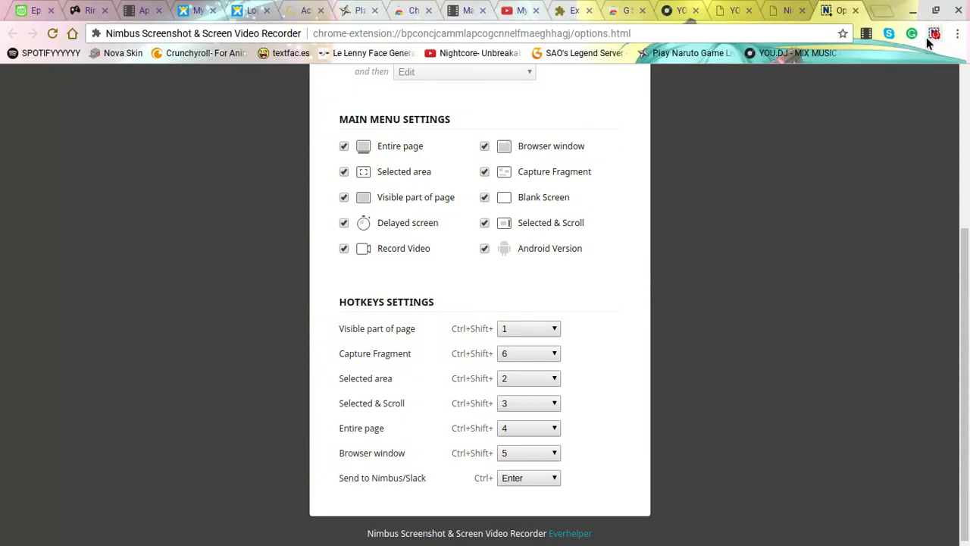
click(933, 35)
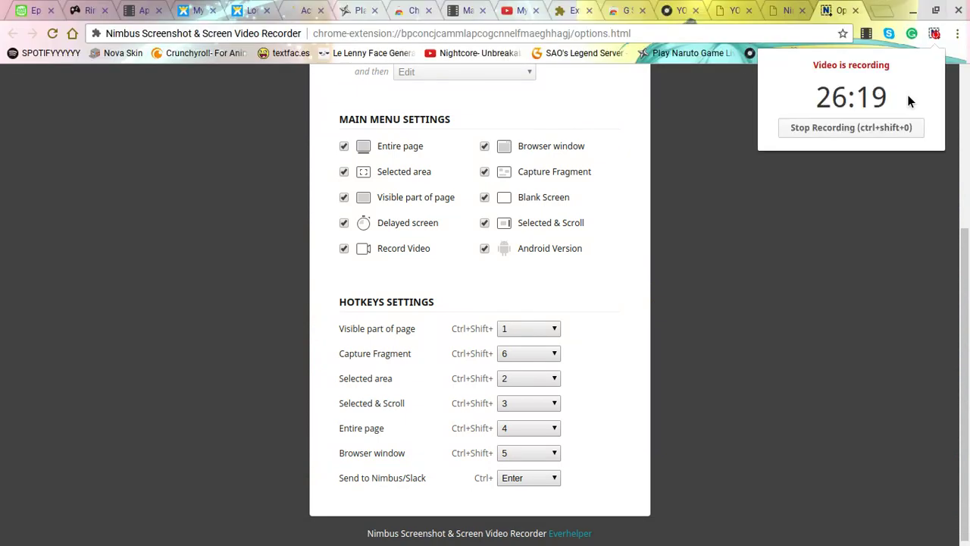